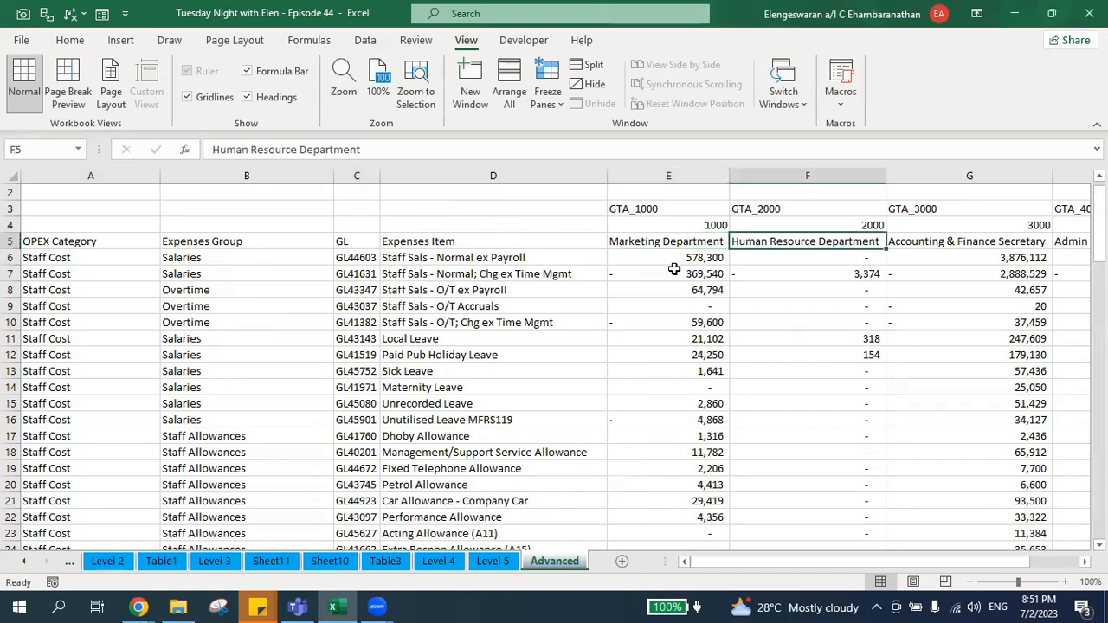
# Insert a blank row above the row of GTA codes on the Advanced sheet.
pyautogui.press('Right')
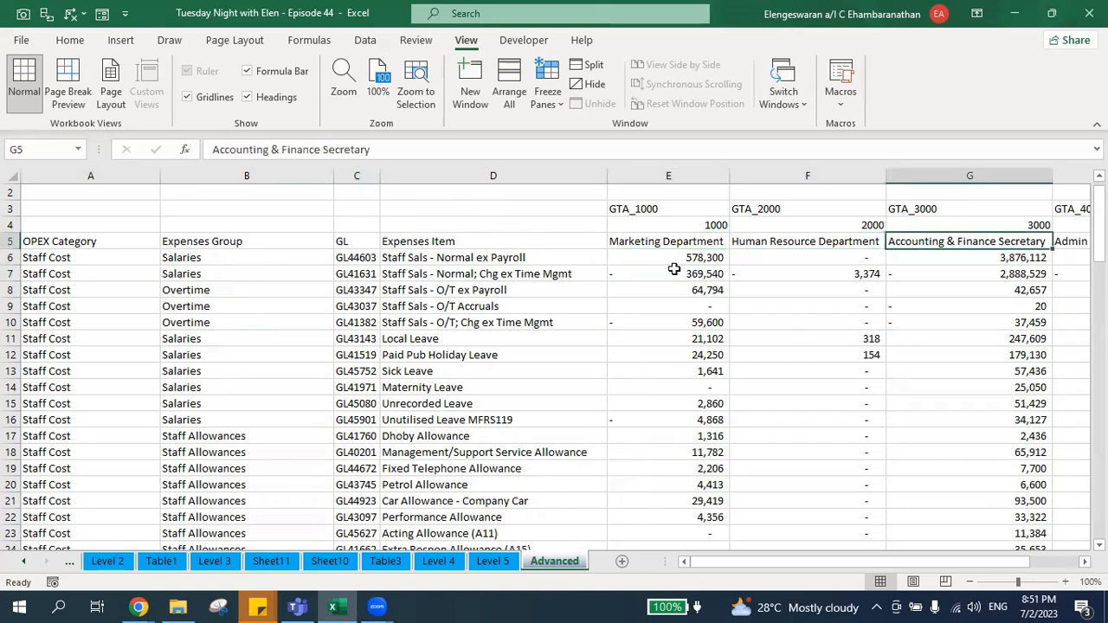
pyautogui.press('Right')
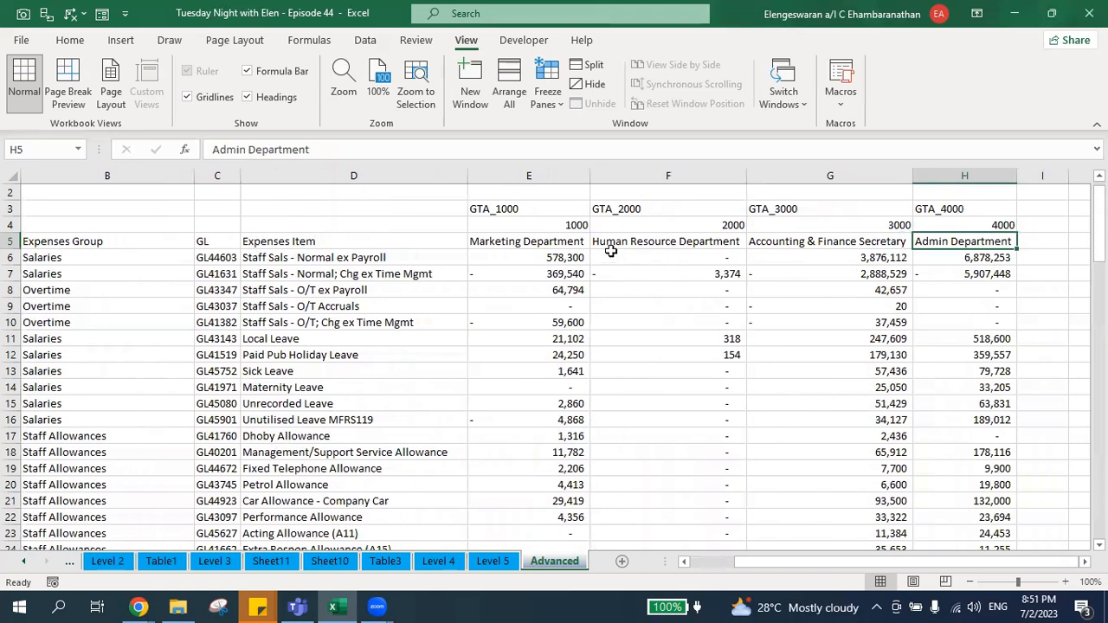
pyautogui.click(361, 257)
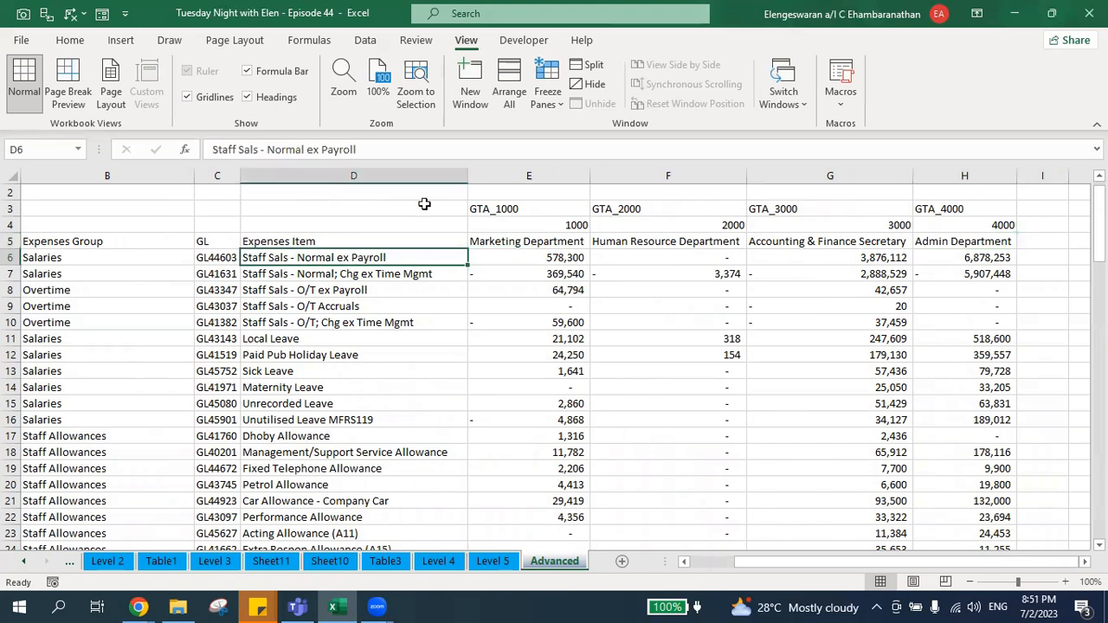
pyautogui.click(489, 229)
pyautogui.press('Up')
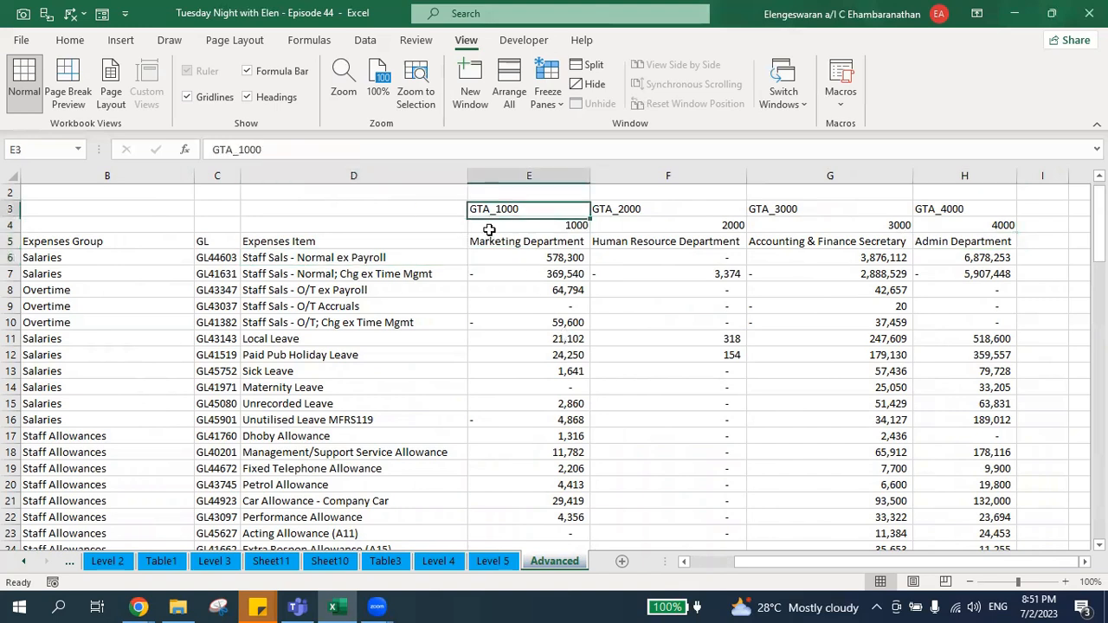
pyautogui.hotkey('shift', 'space')
pyautogui.hotkey('ctrl', '+')
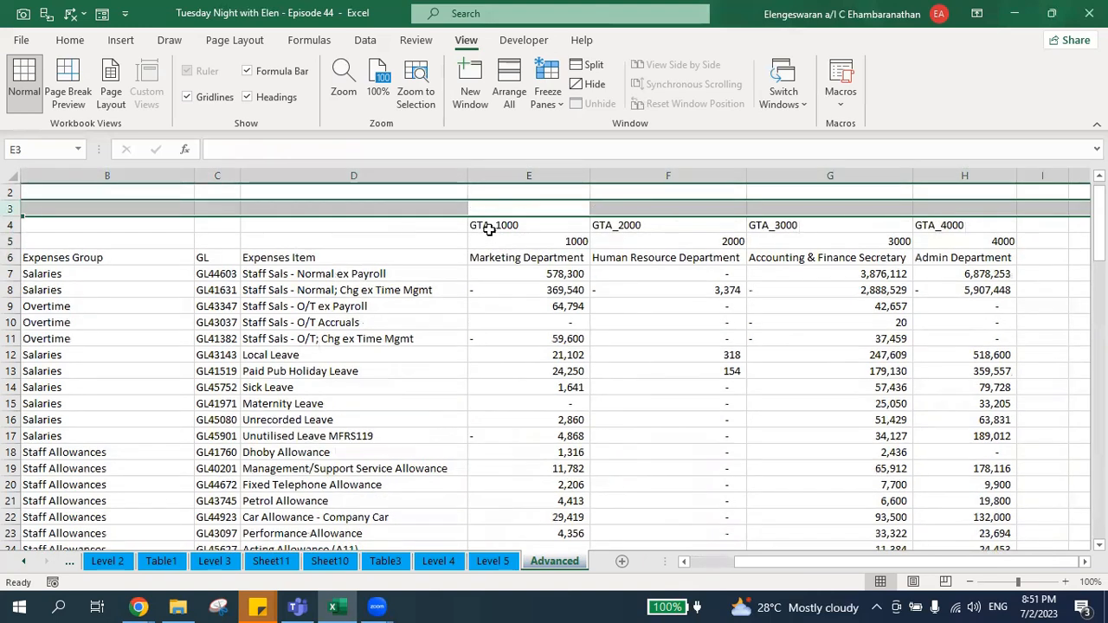
pyautogui.click(286, 189)
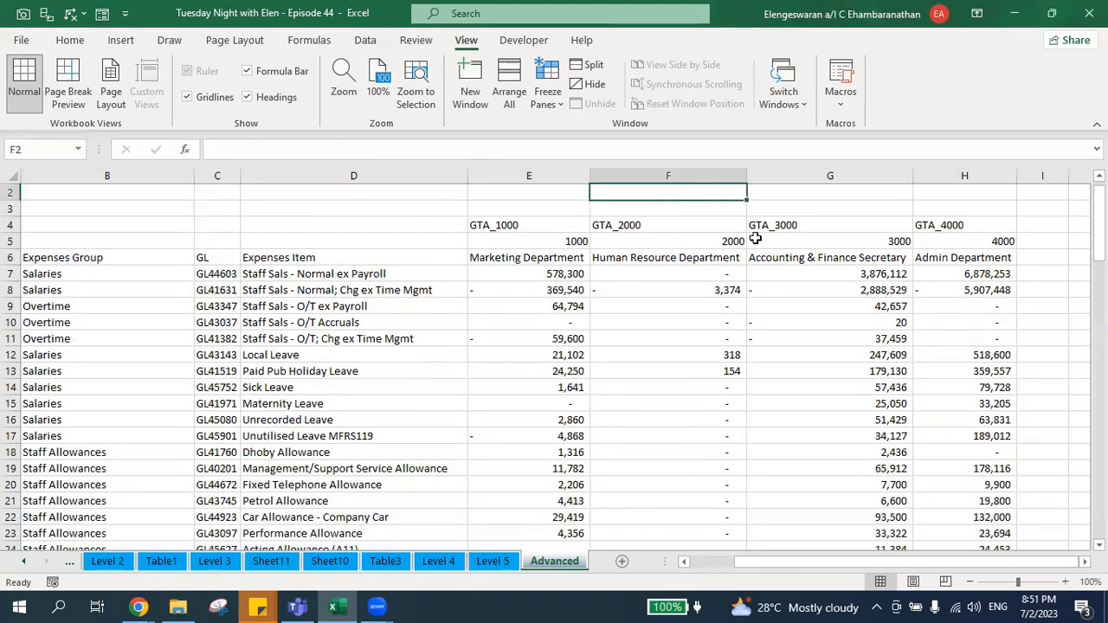
pyautogui.click(534, 350)
pyautogui.hotkey('ctrl', 'a')
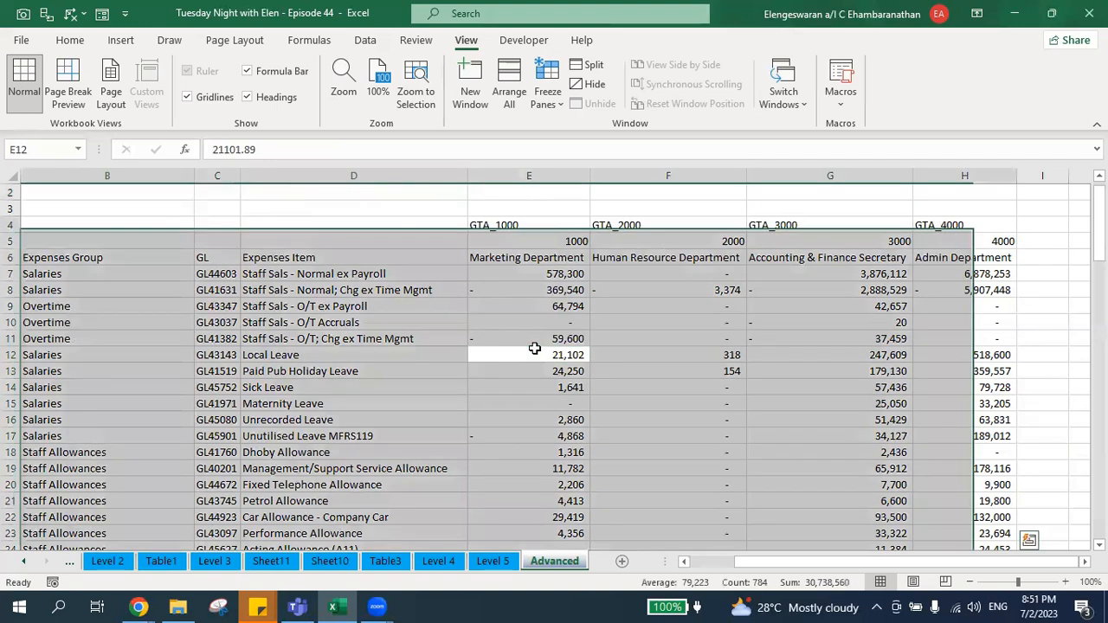
pyautogui.press('Up')
pyautogui.press('Left')
pyautogui.press('Up')
pyautogui.press('Up')
pyautogui.press('Up')
pyautogui.press('Up')
pyautogui.press('Up')
pyautogui.press('Up')
pyautogui.press('Up')
pyautogui.press('Up')
pyautogui.press('Up')
pyautogui.press('Home')
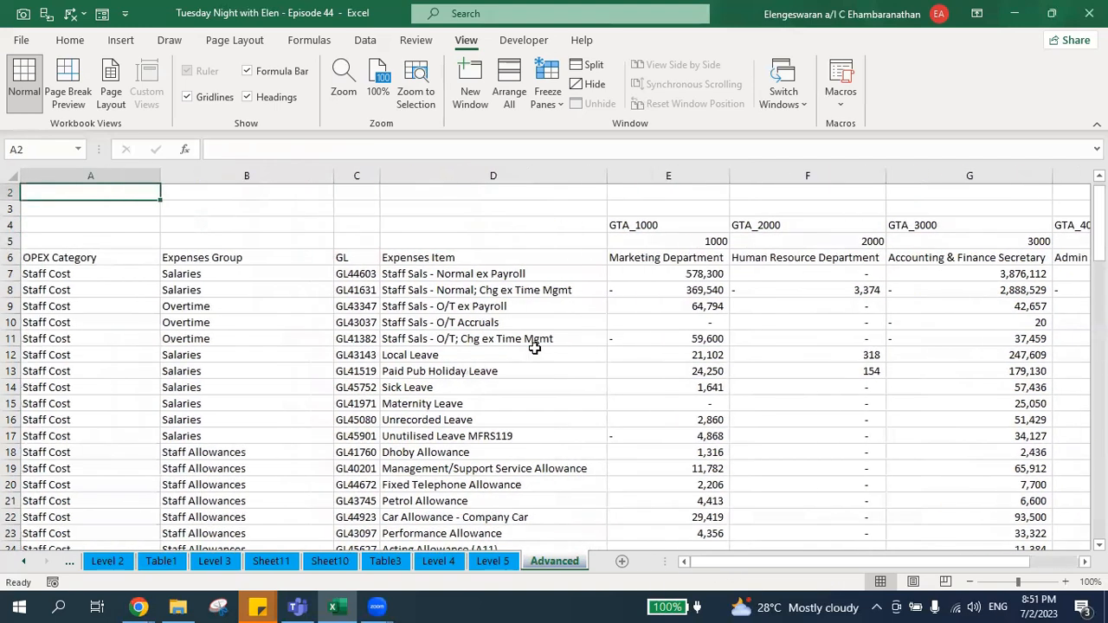
# Load the range A1:H102 of the Advanced sheet into Power Query as a table without headers.
pyautogui.hotkey('ctrl', 'shift', 'Right')
pyautogui.press('Right')
pyautogui.press('Down')
pyautogui.press('Down')
pyautogui.press('Right')
pyautogui.press('Right')
pyautogui.press('Right')
pyautogui.press('Right')
pyautogui.press('Right')
pyautogui.press('Right')
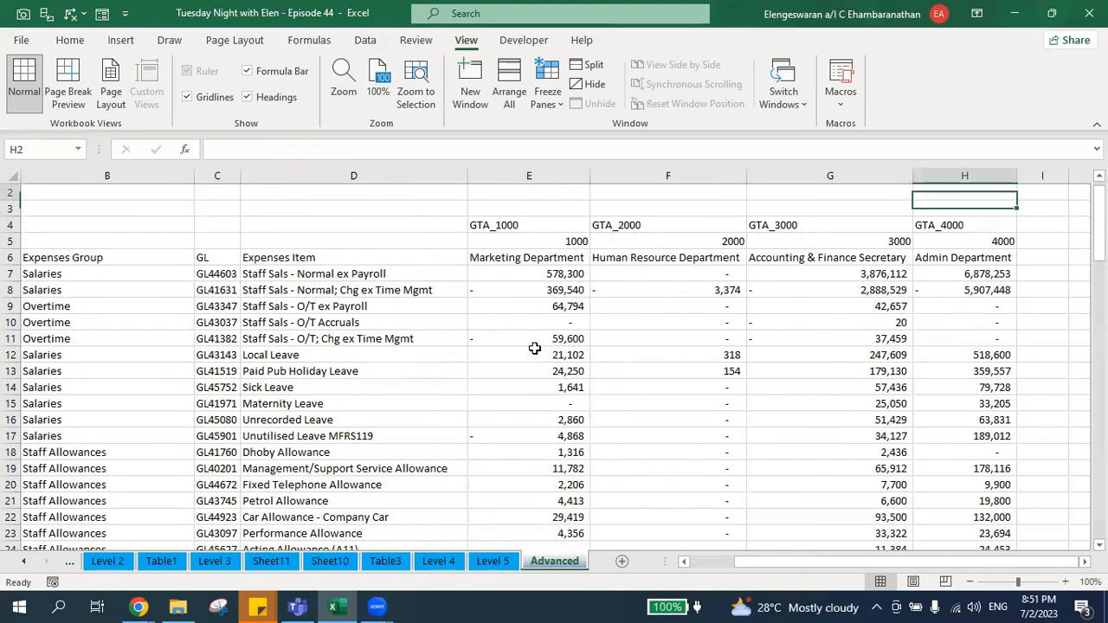
pyautogui.hotkey('ctrl', 'shift', 'Home')
pyautogui.hotkey('ctrl', 'shift', 'Down')
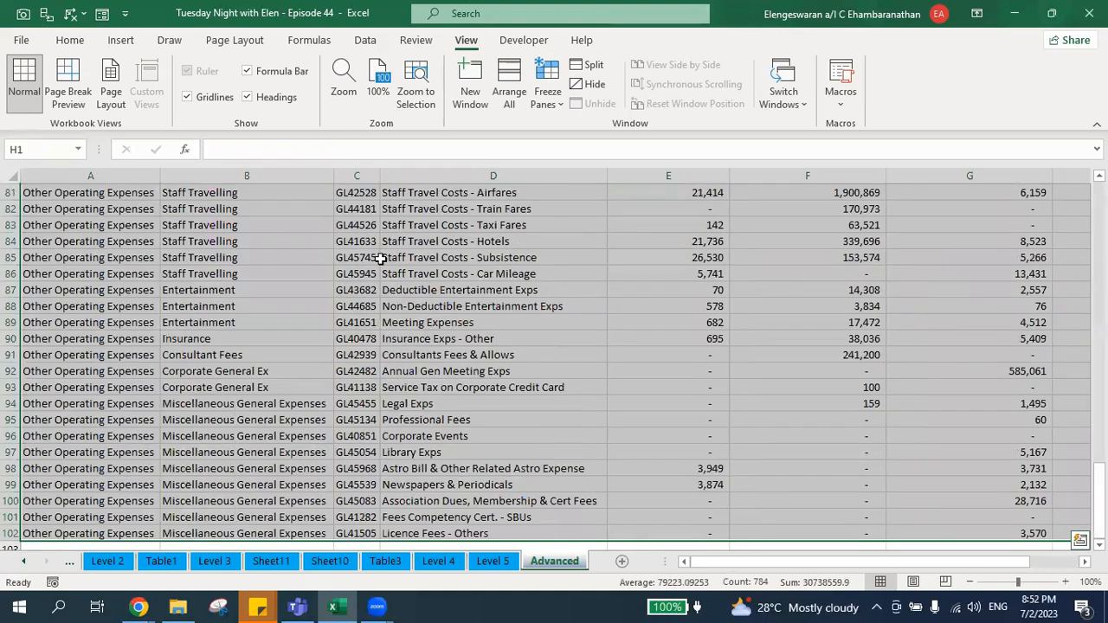
pyautogui.scroll(20, 356, 251)
pyautogui.scroll(7, 357, 251)
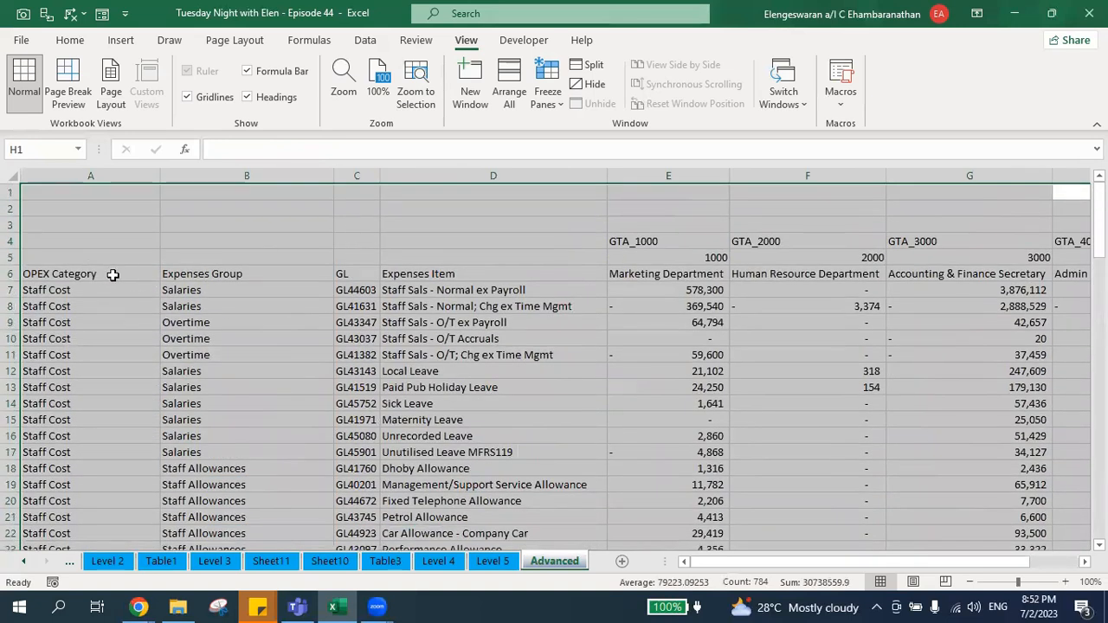
pyautogui.hscroll(2, 688, 244)
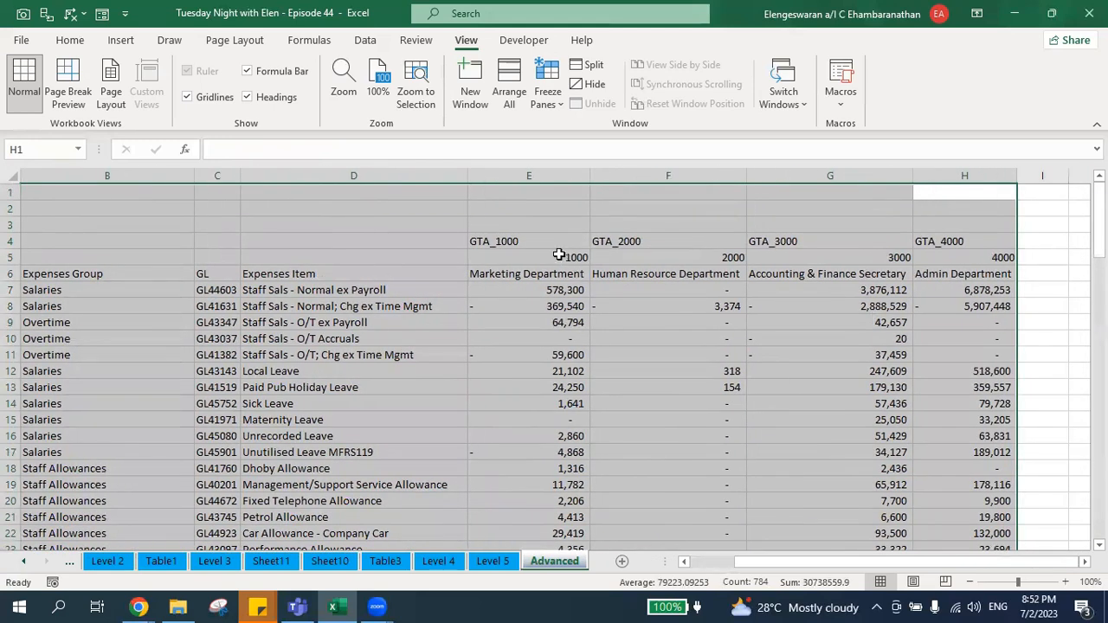
pyautogui.click(363, 40)
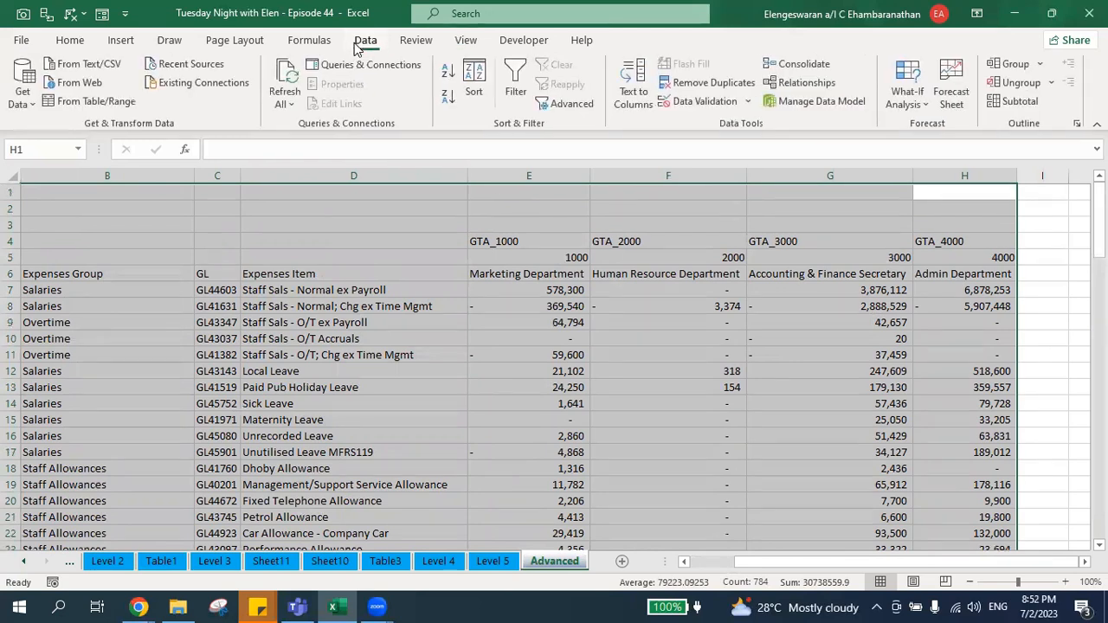
pyautogui.click(124, 108)
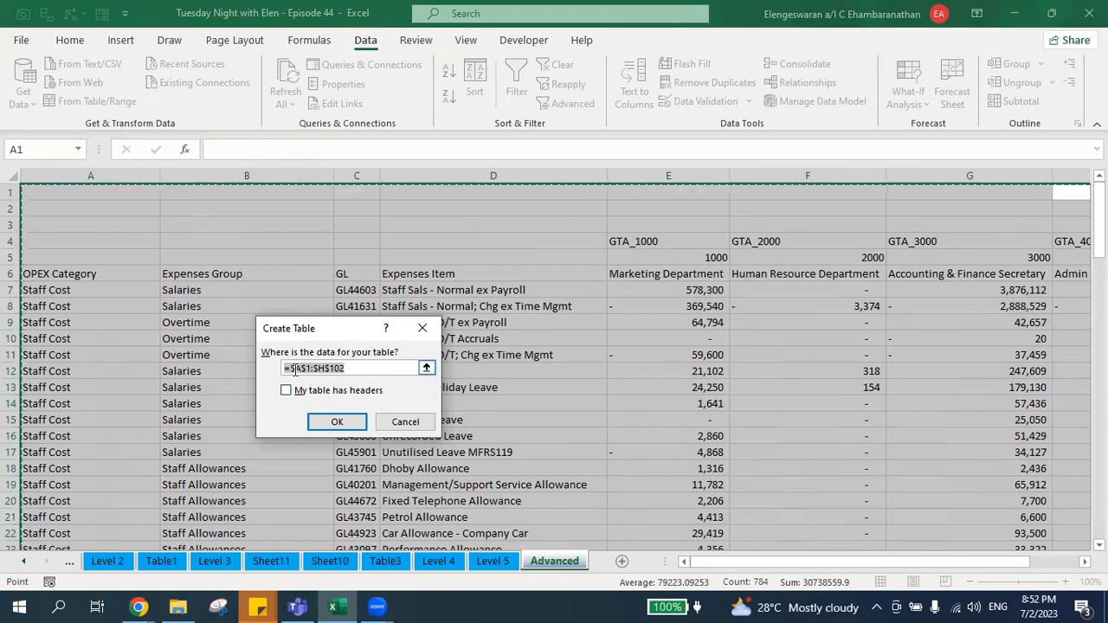
pyautogui.click(337, 421)
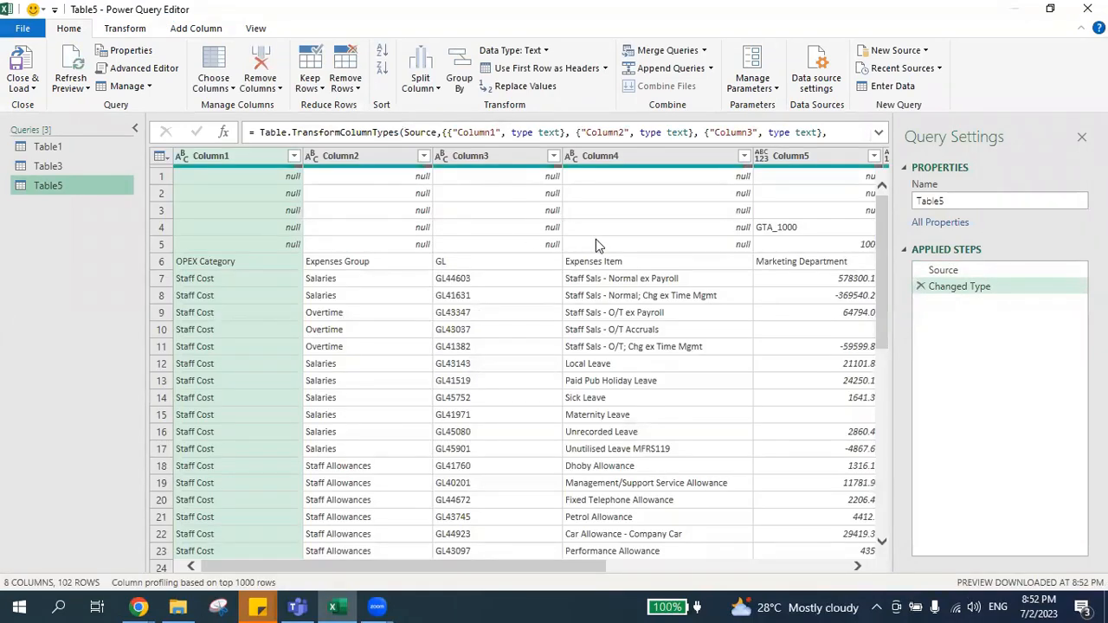
# Transpose the imported table so that its rows become columns.
pyautogui.hscroll(2, 595, 239)
pyautogui.hscroll(1, 595, 243)
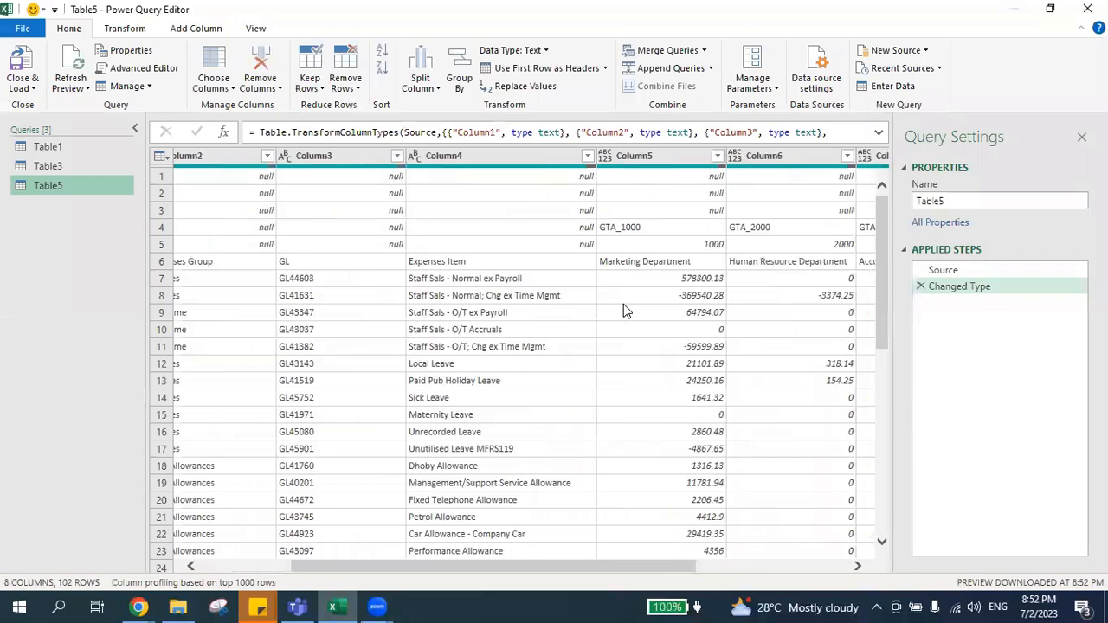
pyautogui.hscroll(-2, 623, 304)
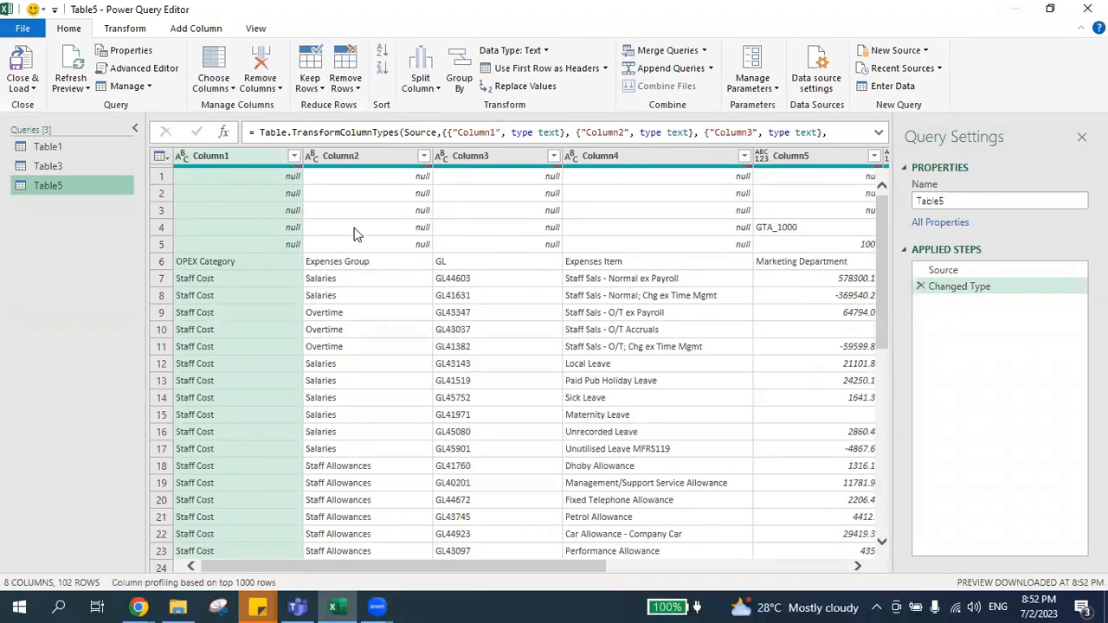
pyautogui.click(123, 32)
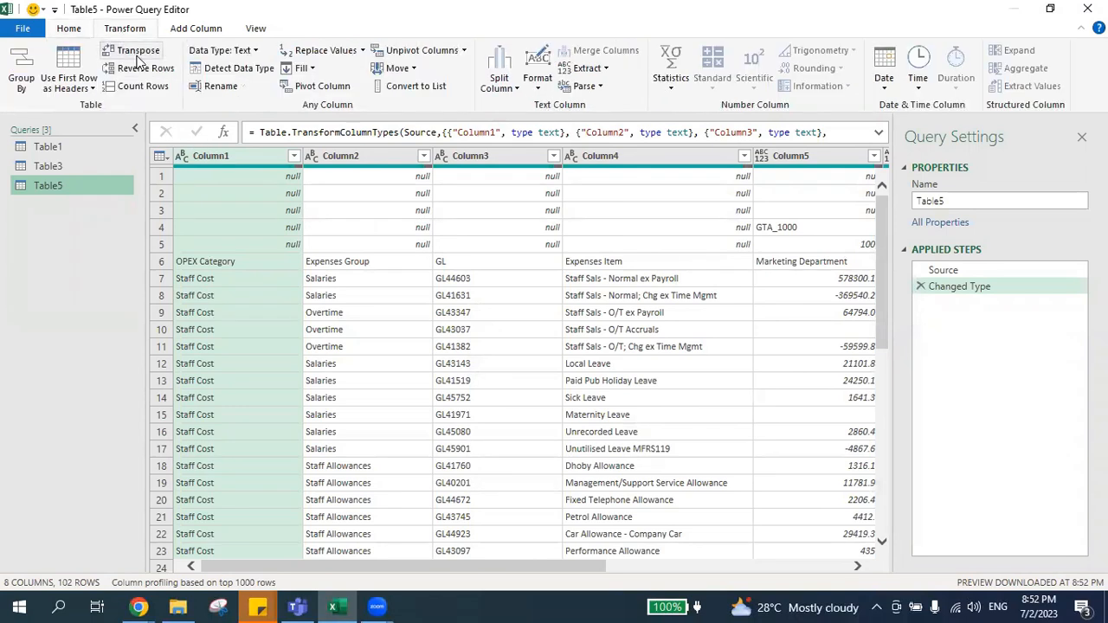
pyautogui.click(136, 52)
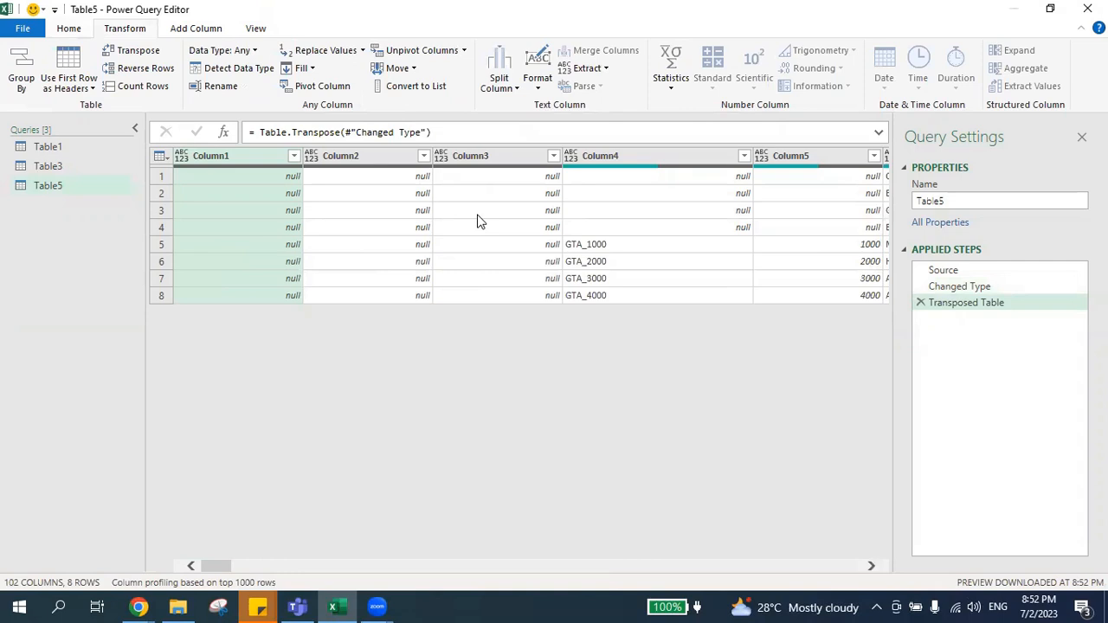
# Remove the empty columns Column1, Column2 and Column3 from the transposed table.
pyautogui.keyDown('shift'); pyautogui.click(511, 163); pyautogui.keyUp('shift')
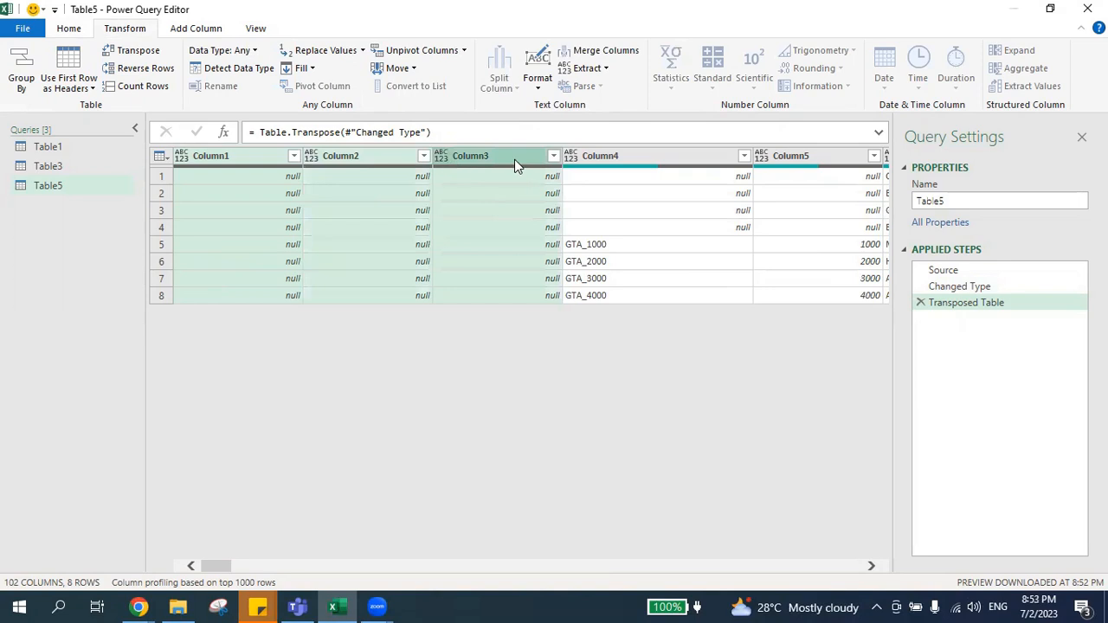
pyautogui.rightClick(514, 159)
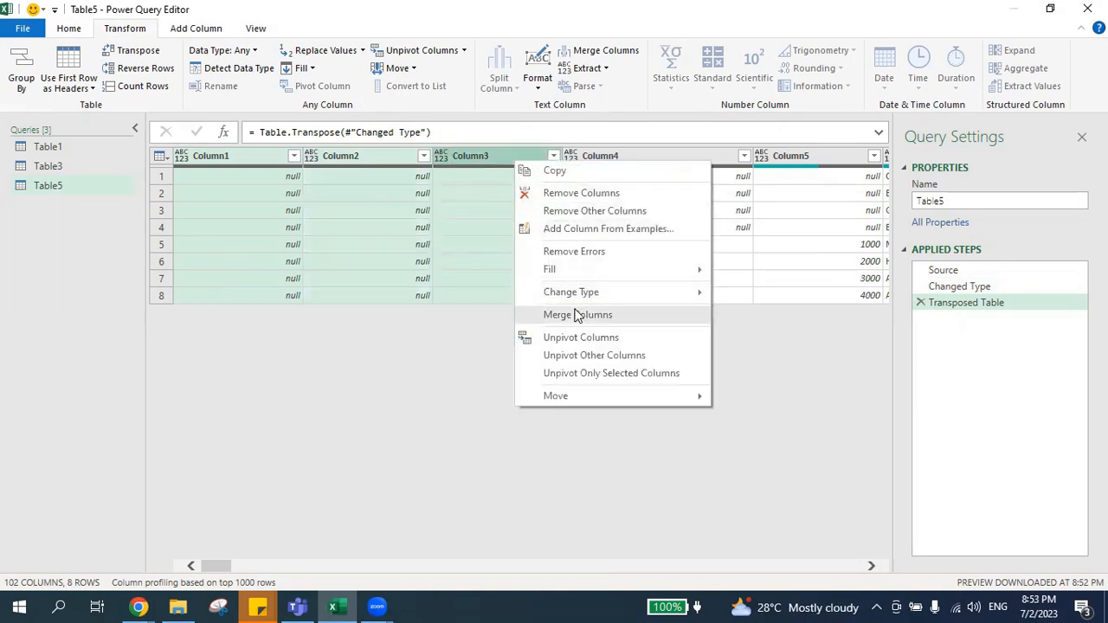
pyautogui.click(568, 193)
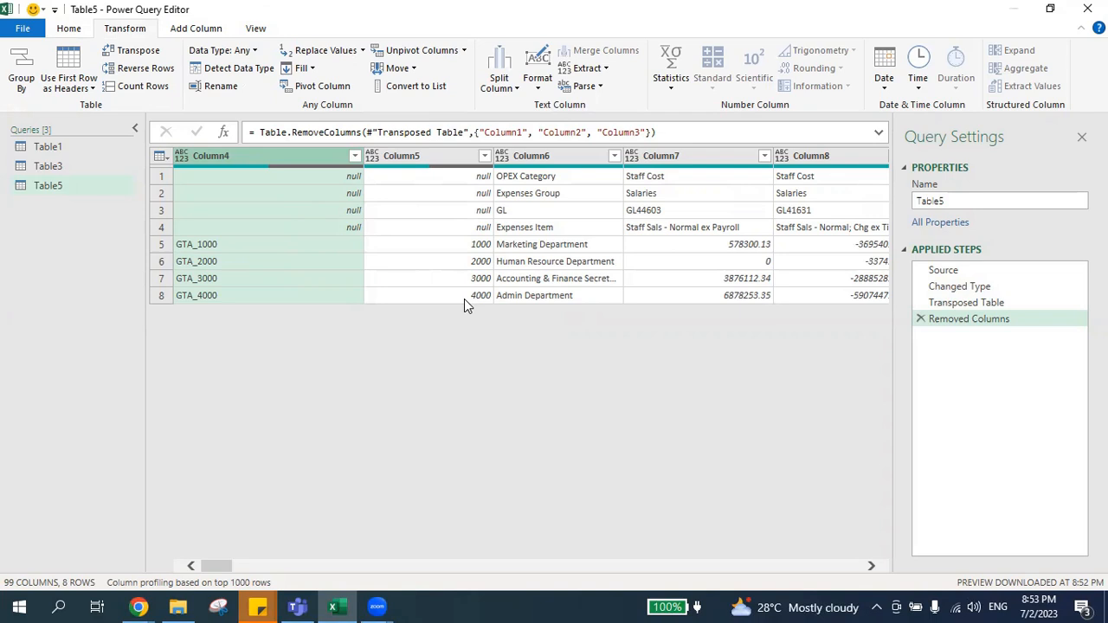
# Merge Column4, Column5 and Column6 into one column named Merged, using a semicolon as separator.
pyautogui.keyDown('shift'); pyautogui.click(543, 156); pyautogui.keyUp('shift')
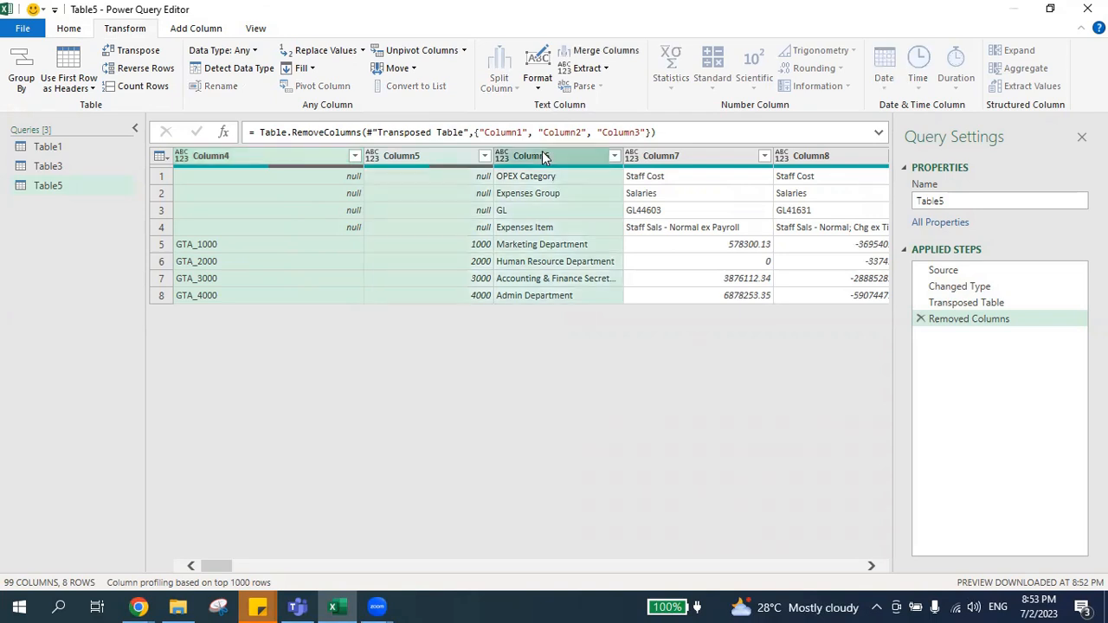
pyautogui.click(582, 55)
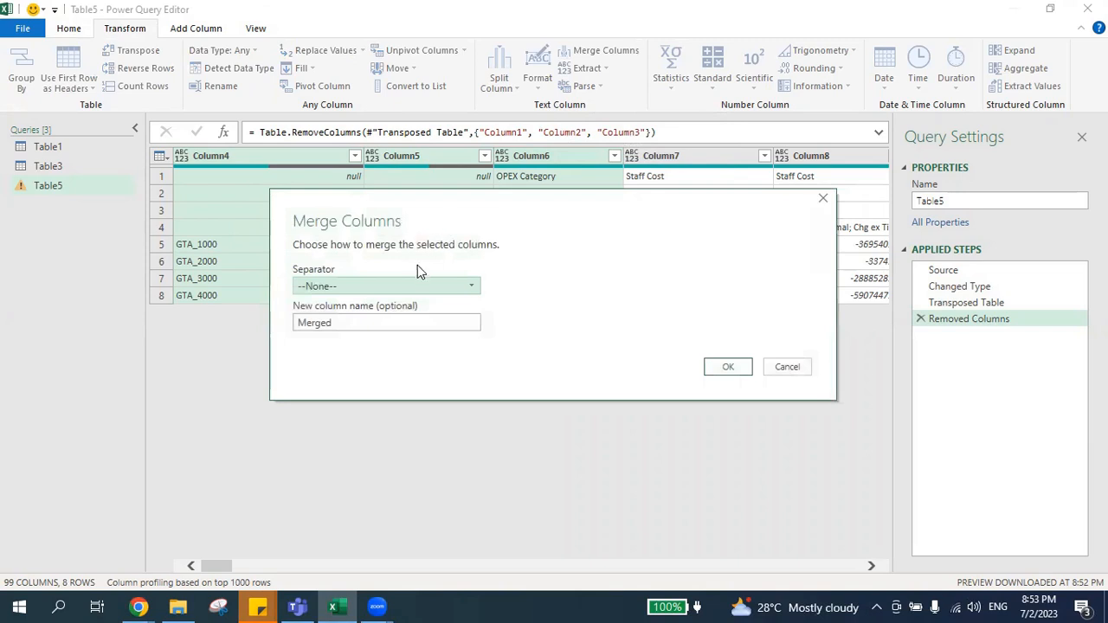
pyautogui.click(397, 284)
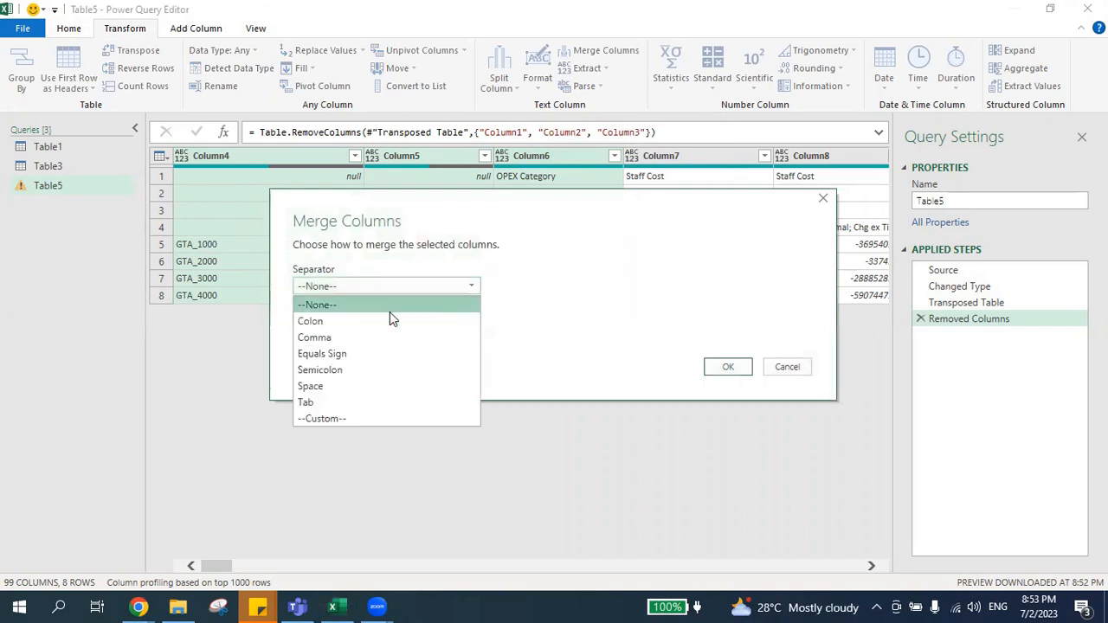
pyautogui.click(367, 370)
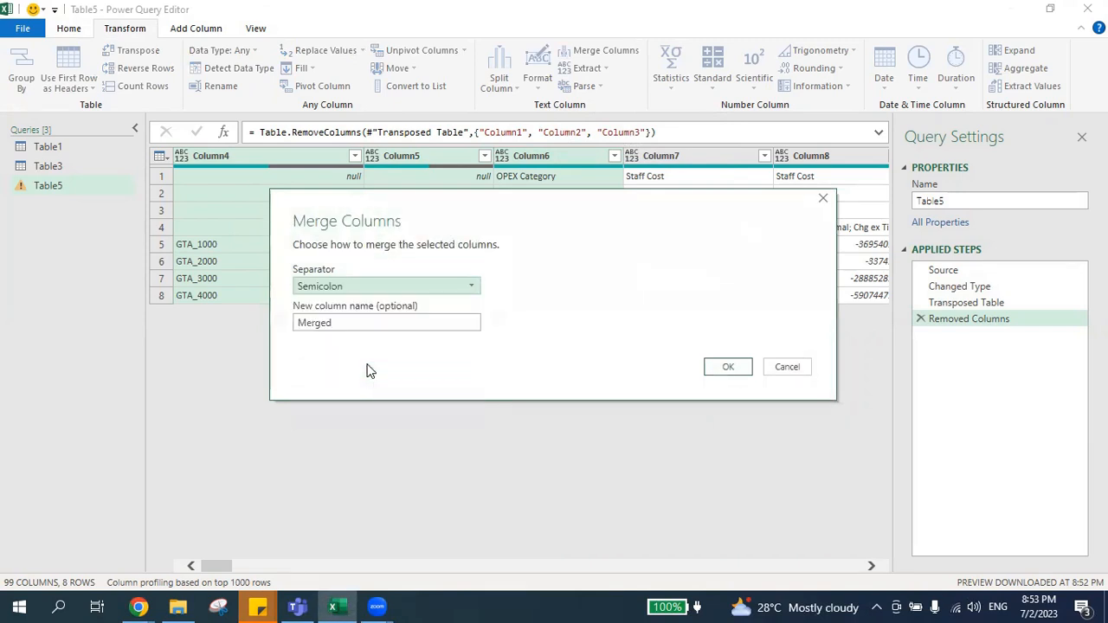
pyautogui.click(721, 370)
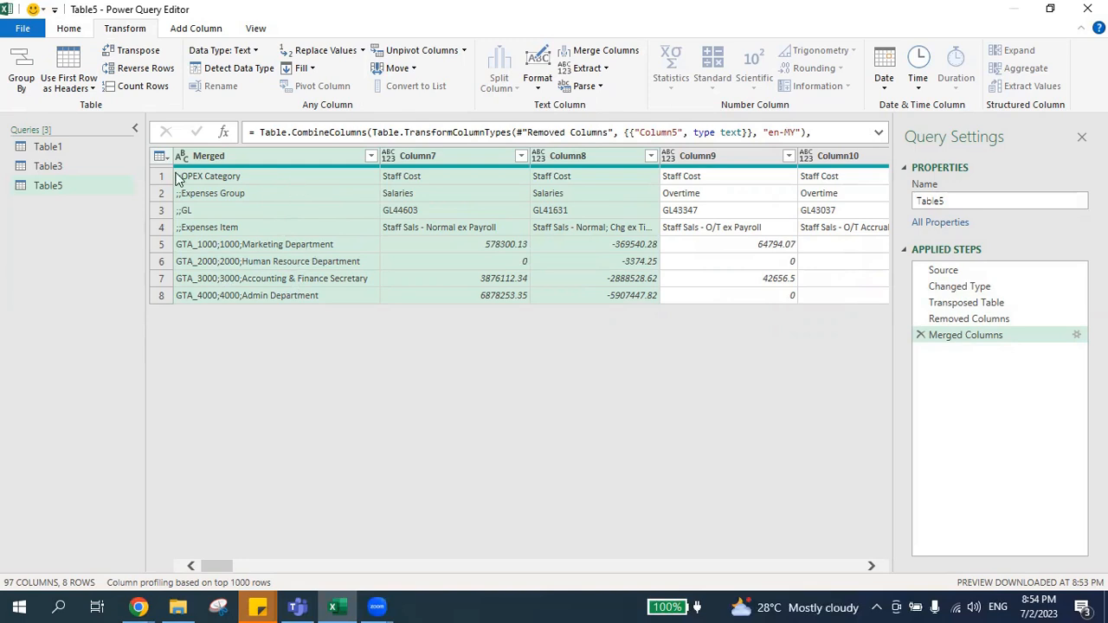
# Transpose the table back to its original orientation with the merged labels in the first row.
pyautogui.click(127, 54)
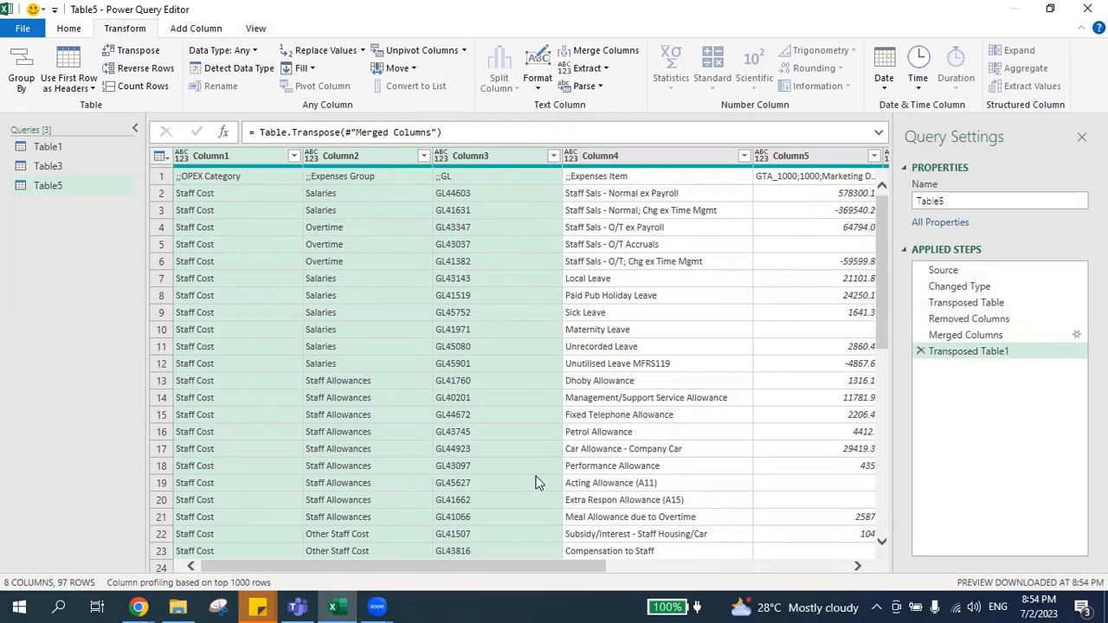
pyautogui.moveTo(530, 570); pyautogui.dragTo(656, 572)
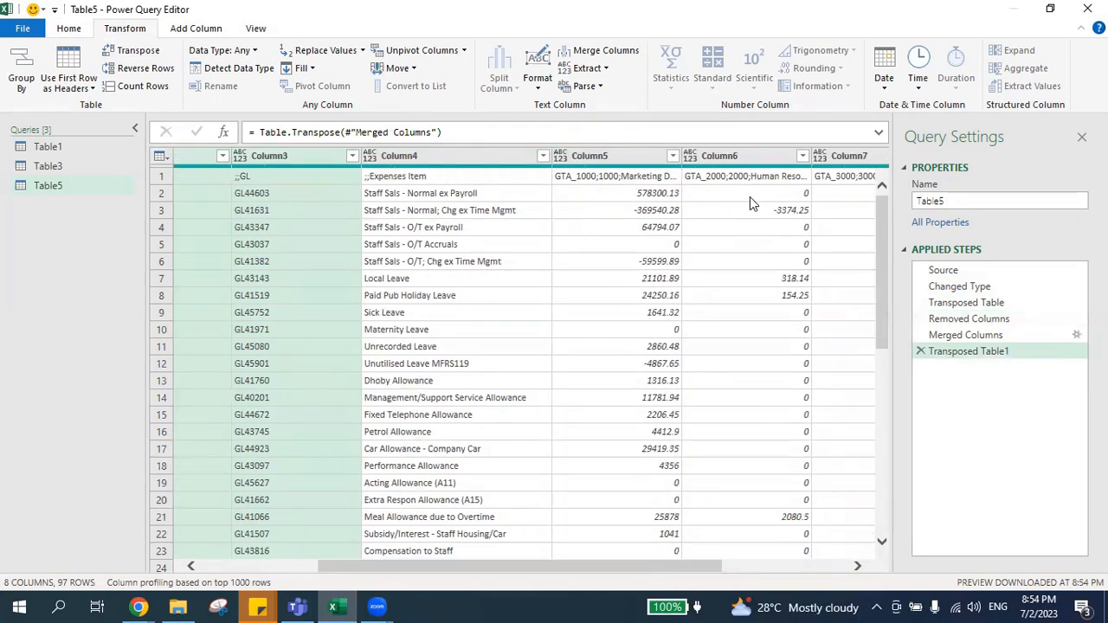
pyautogui.moveTo(424, 570); pyautogui.dragTo(256, 567)
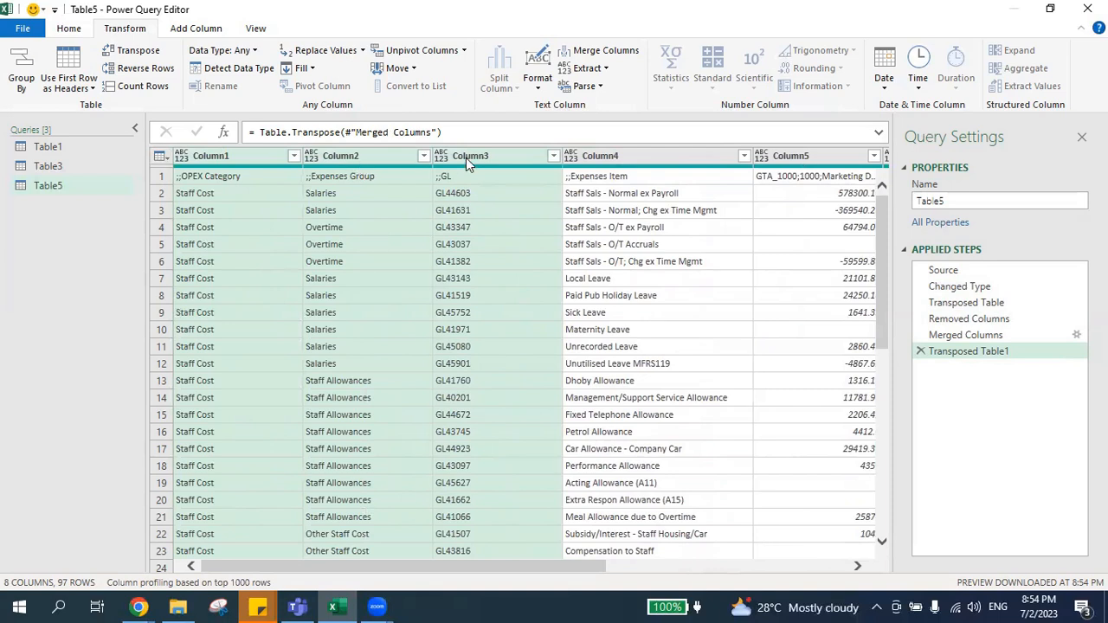
# Promote the first row with the merged labels to column headers.
pyautogui.click(159, 178)
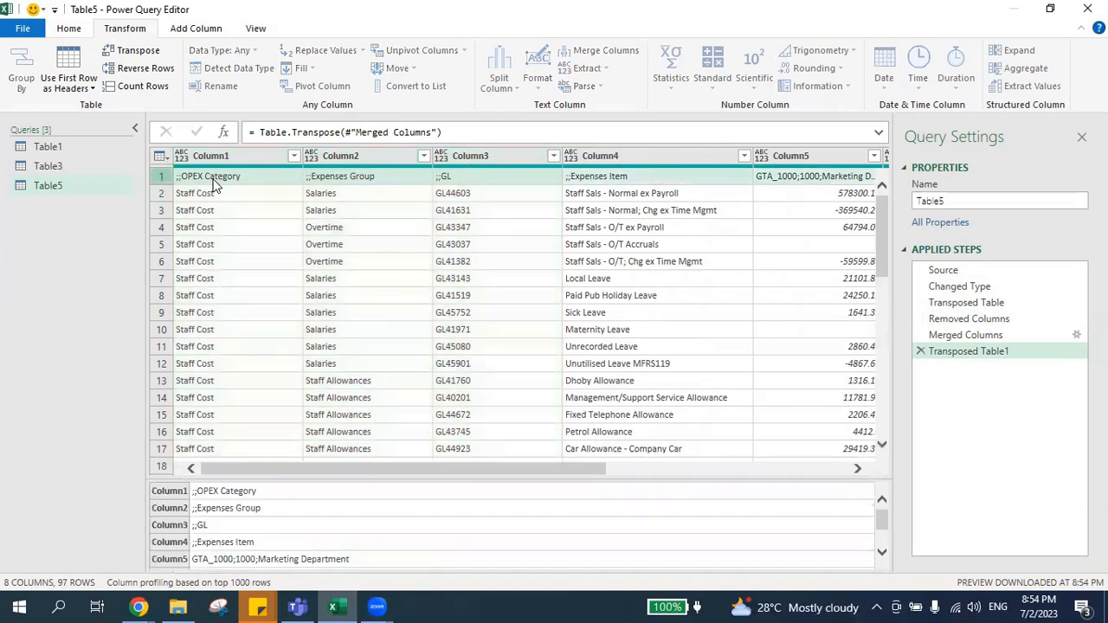
pyautogui.click(75, 30)
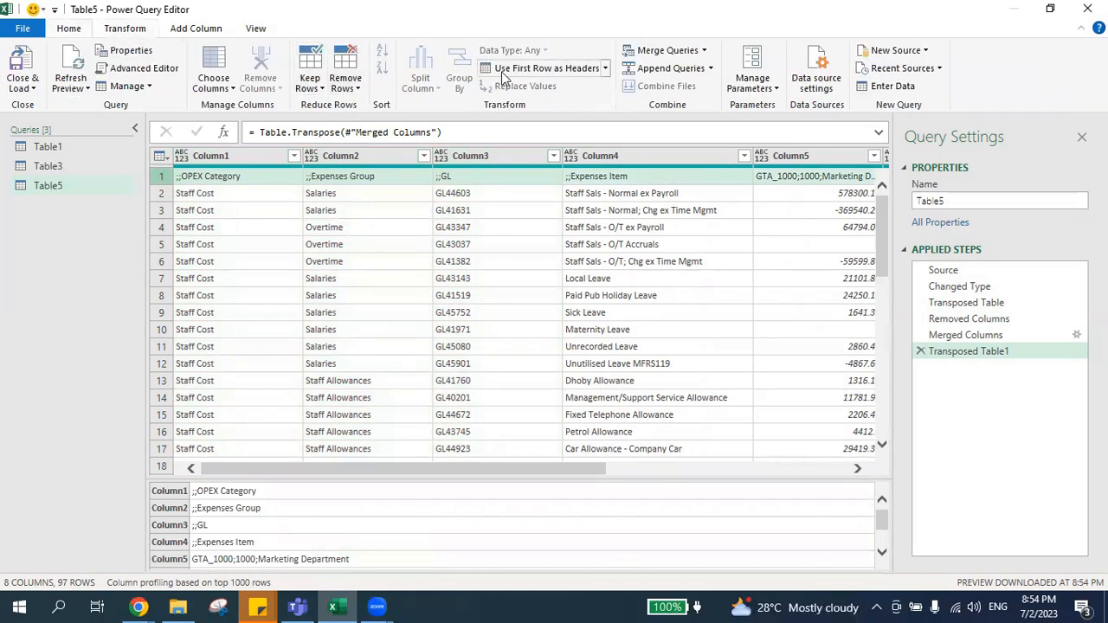
pyautogui.click(545, 67)
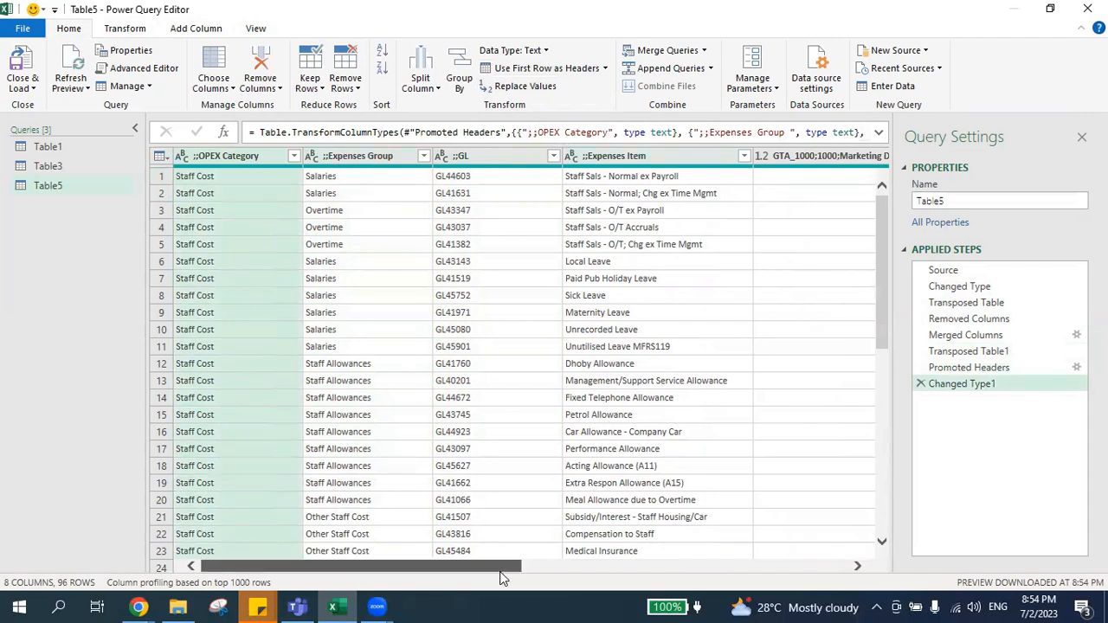
# Unpivot the four department amount columns, from GTA_1000 Marketing Department through GTA_4000 Admin Department, into attribute and value rows.
pyautogui.moveTo(491, 568); pyautogui.dragTo(623, 569)
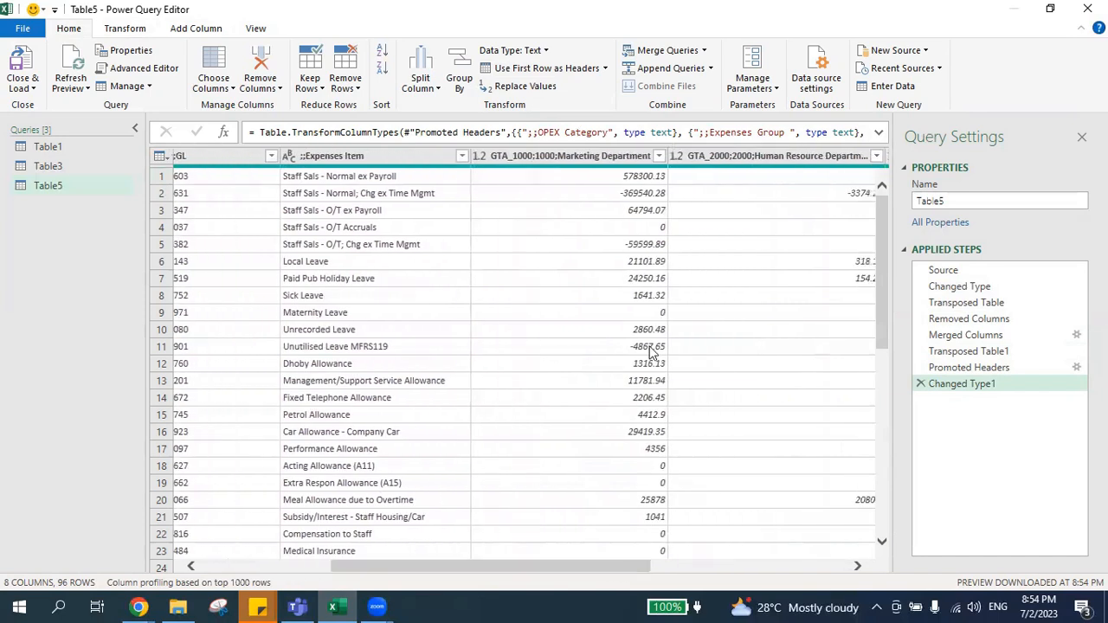
pyautogui.click(595, 156)
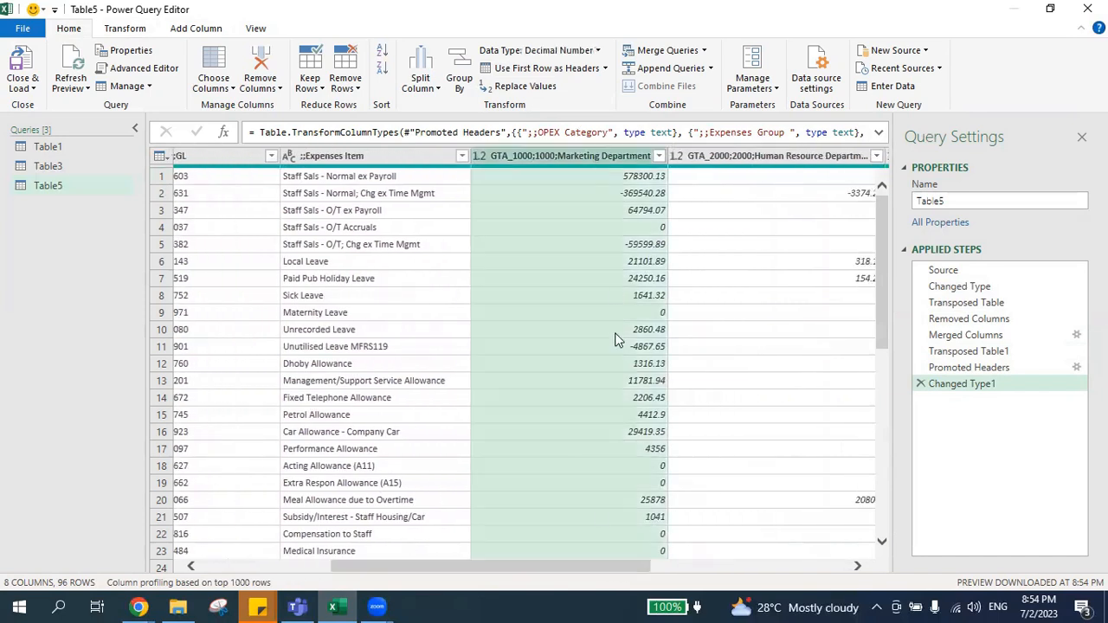
pyautogui.moveTo(588, 571); pyautogui.dragTo(704, 571)
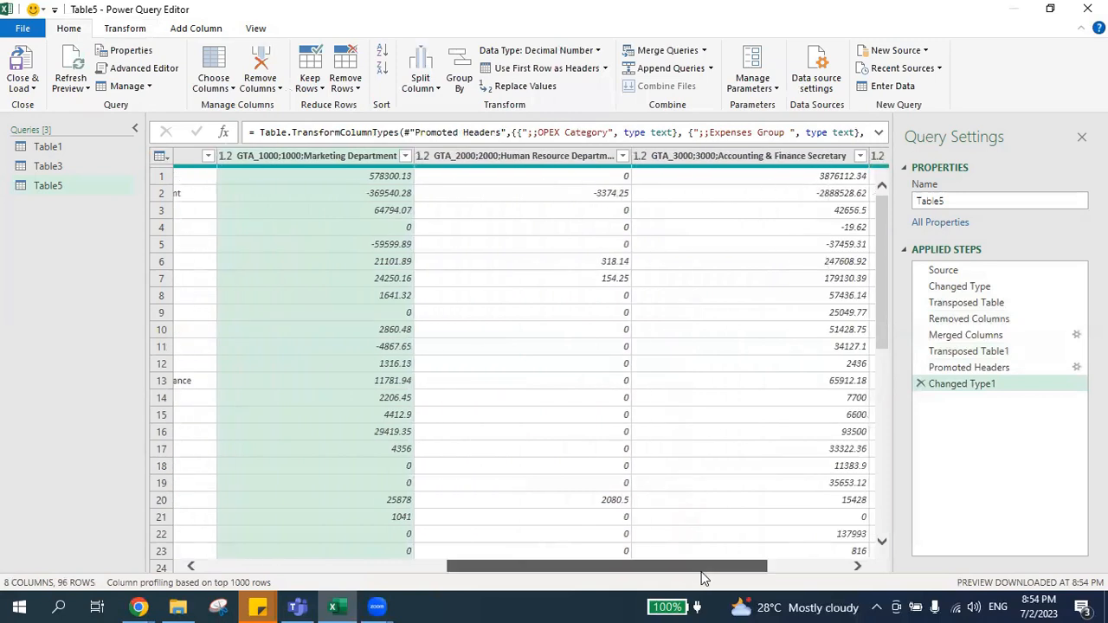
pyautogui.moveTo(703, 571); pyautogui.dragTo(788, 567)
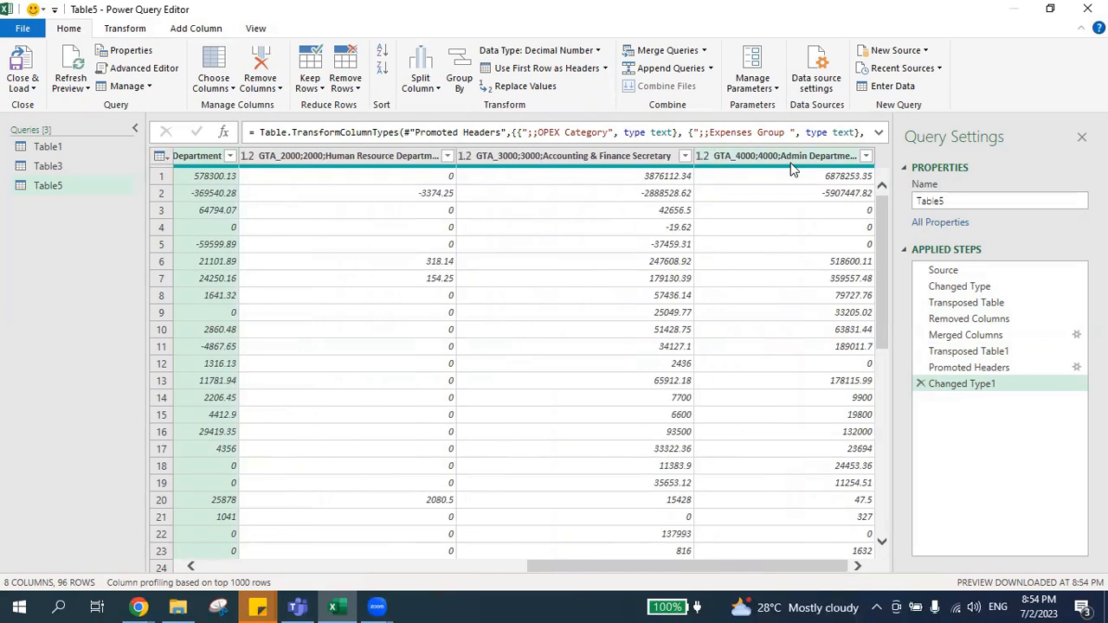
pyautogui.keyDown('shift'); pyautogui.click(790, 165); pyautogui.keyUp('shift')
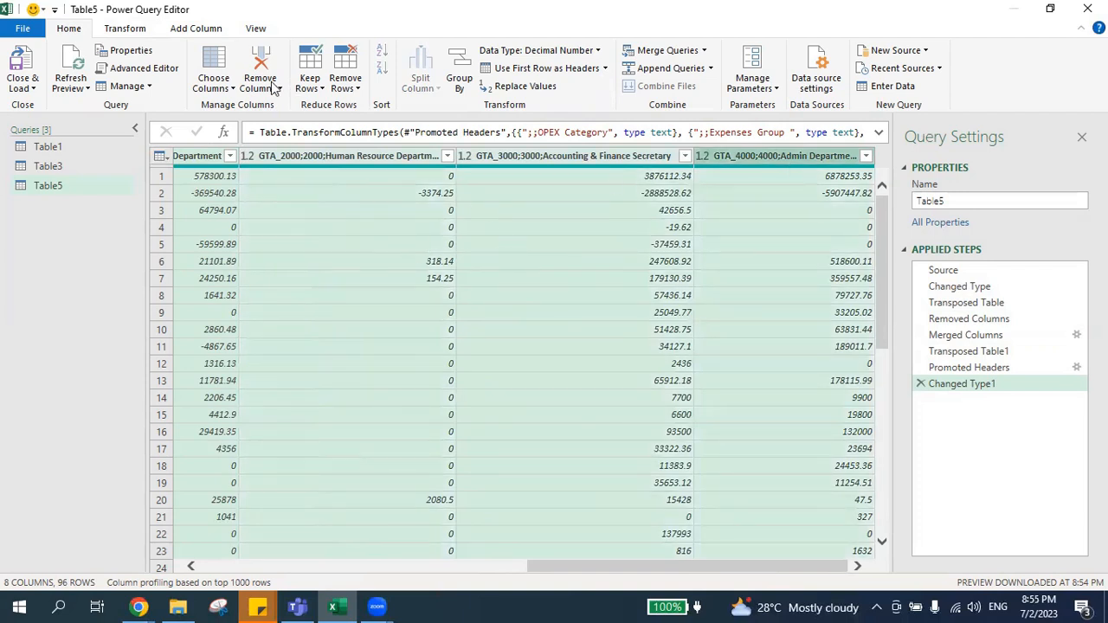
pyautogui.click(128, 28)
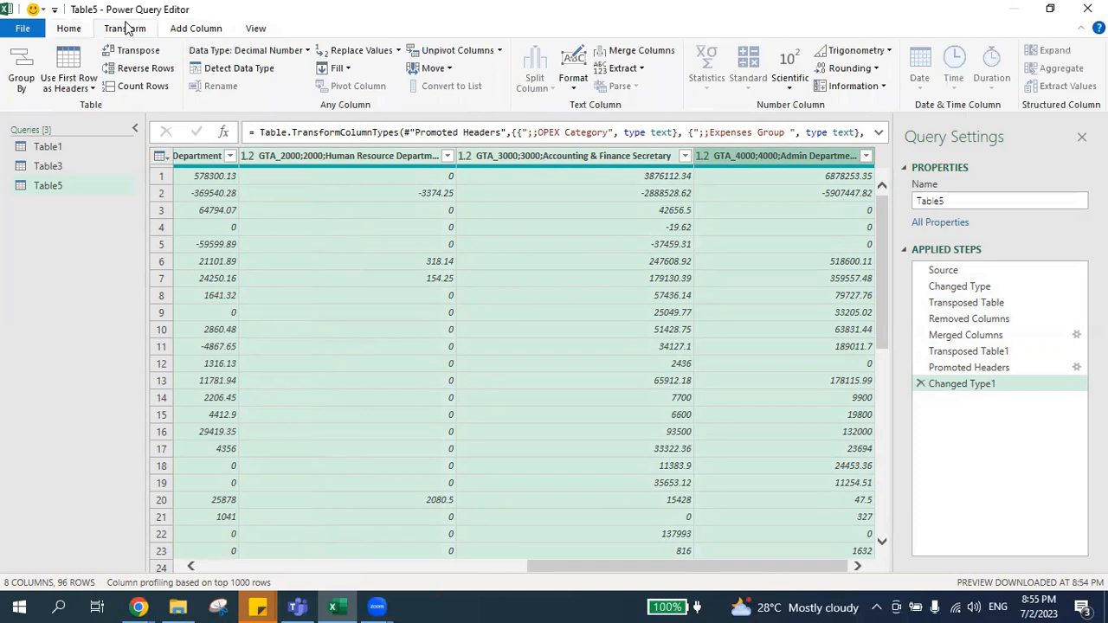
pyautogui.click(418, 52)
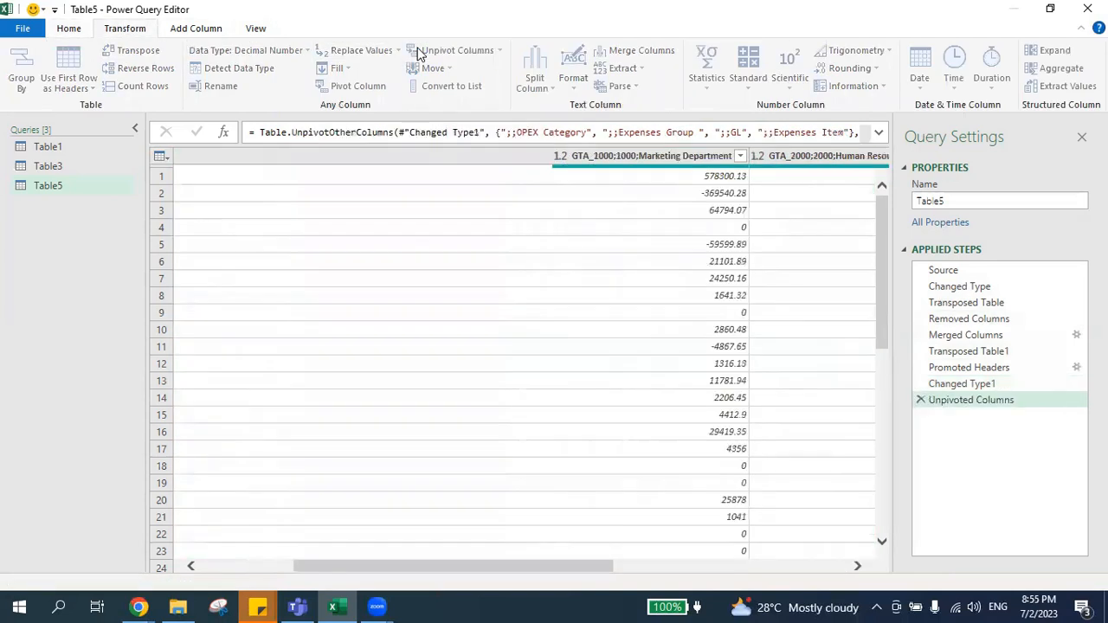
# Split the Attribute column by delimiter, using a semicolon at each occurrence.
pyautogui.moveTo(627, 570); pyautogui.dragTo(429, 558)
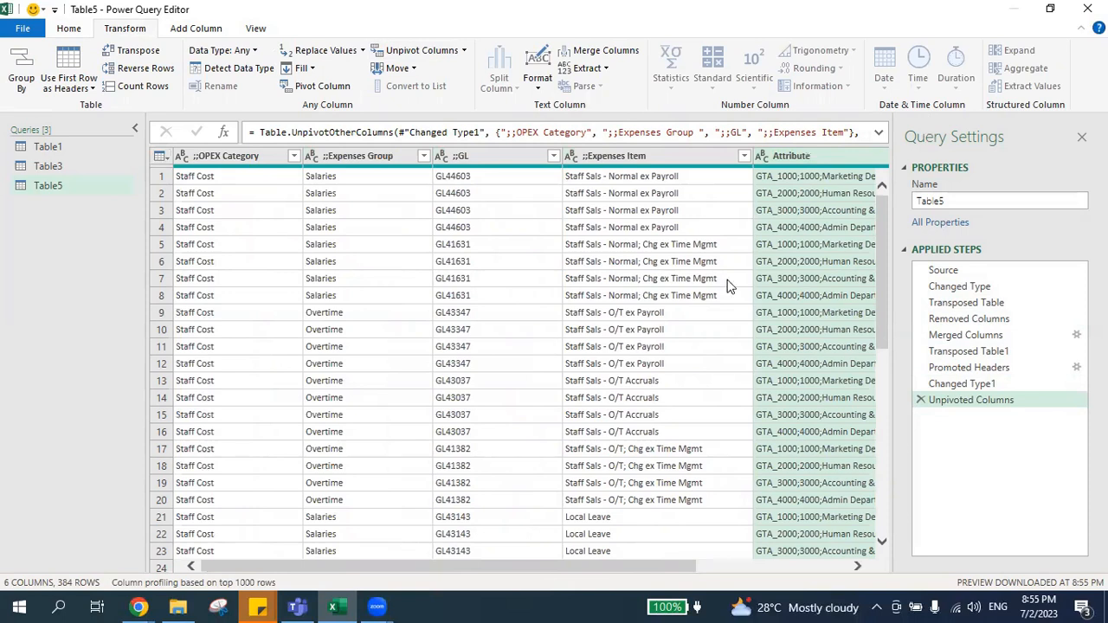
pyautogui.click(807, 229)
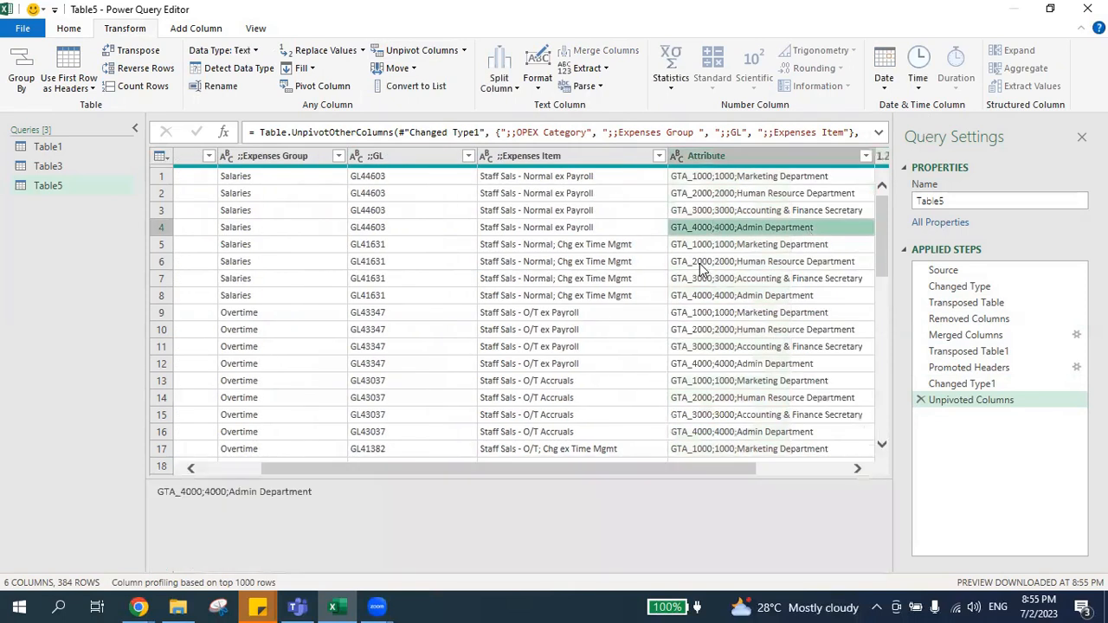
pyautogui.click(689, 158)
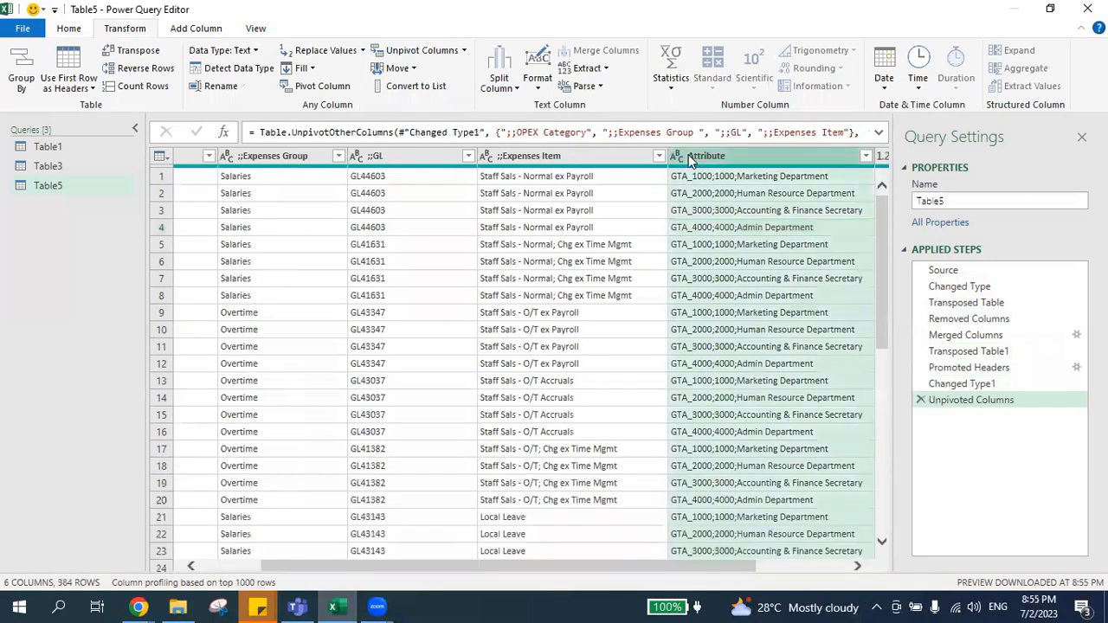
pyautogui.click(498, 88)
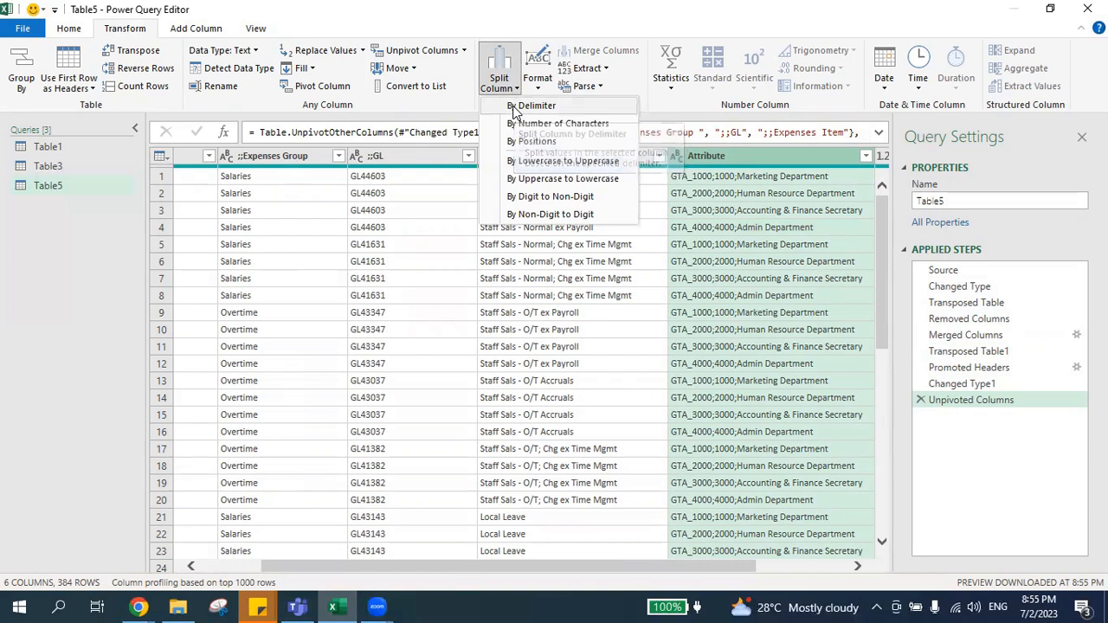
pyautogui.click(514, 107)
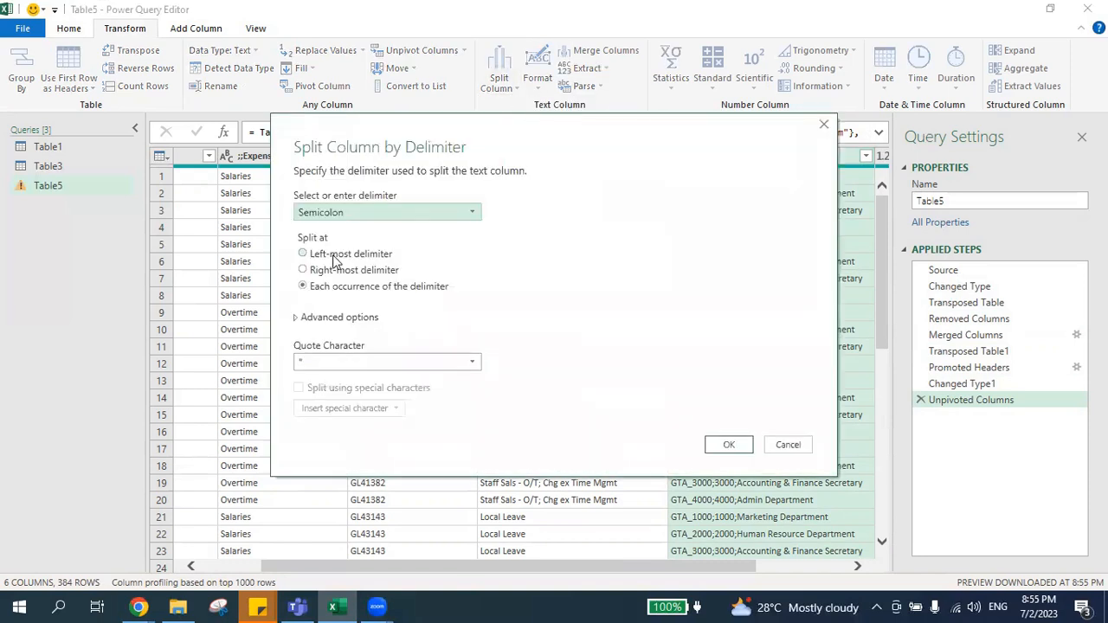
pyautogui.click(729, 444)
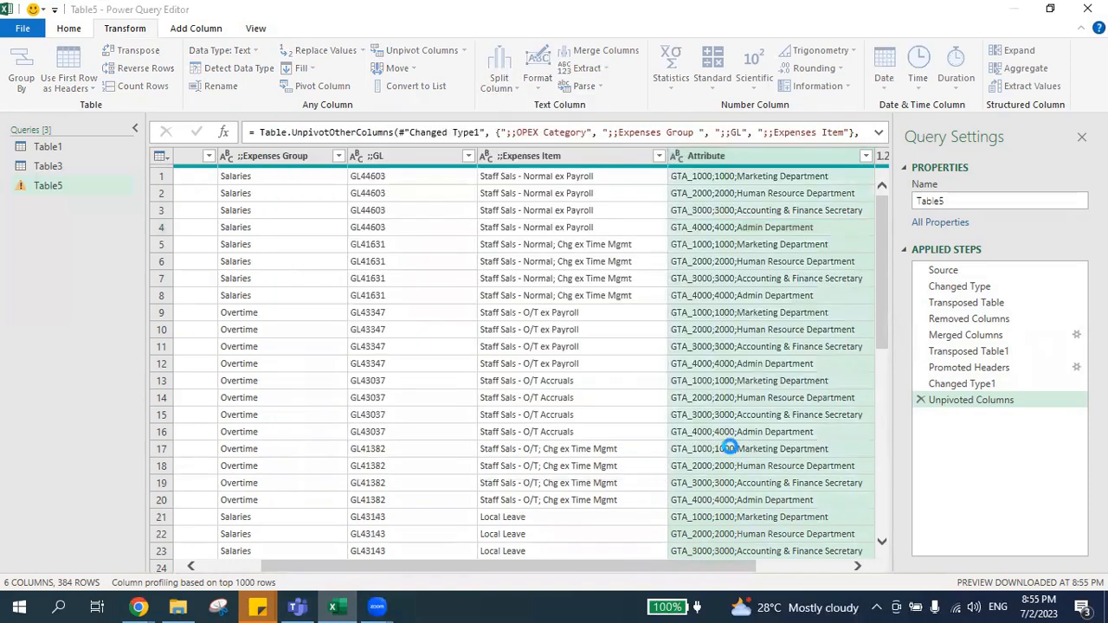
# Remove the leading semicolons from the first column's header so it reads OPEX Category.
pyautogui.moveTo(592, 571); pyautogui.dragTo(762, 571)
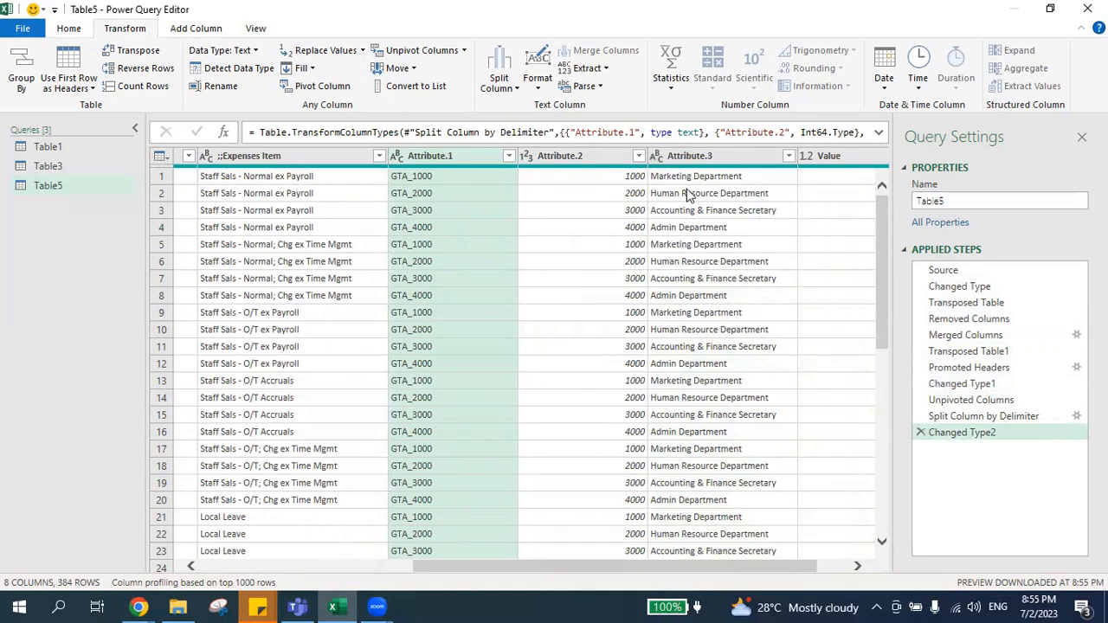
pyautogui.moveTo(641, 564); pyautogui.dragTo(394, 564)
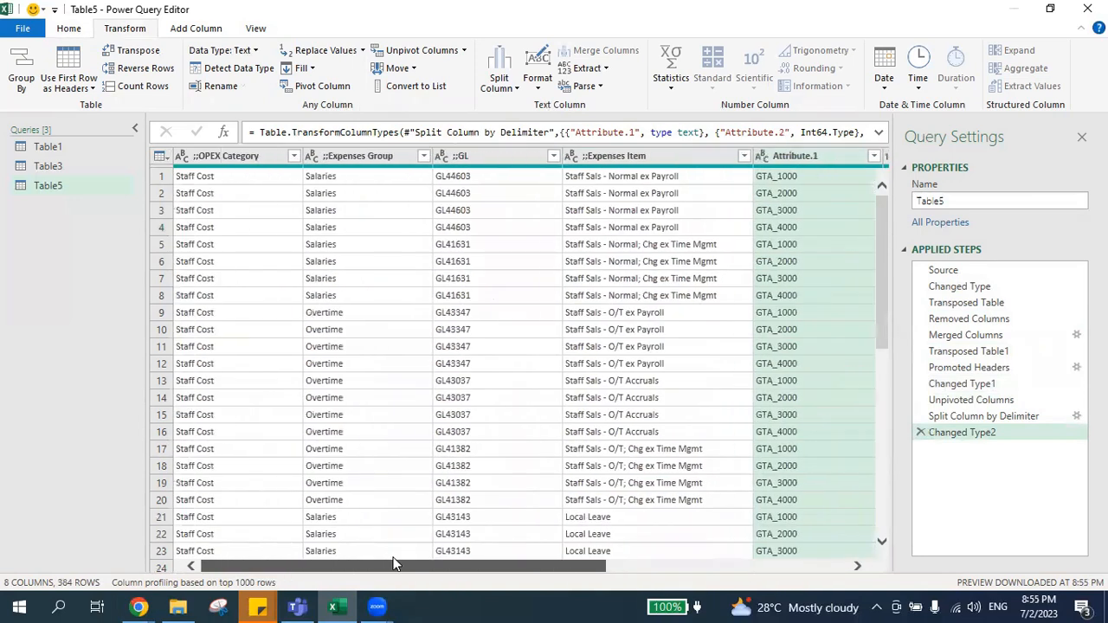
pyautogui.click(205, 155)
pyautogui.doubleClick(205, 155)
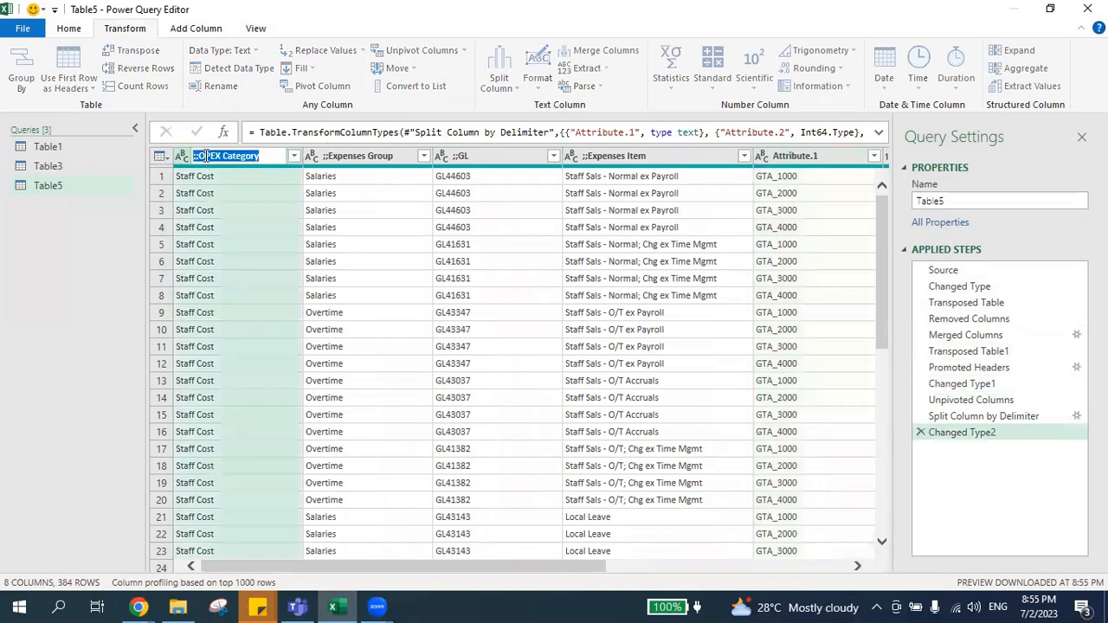
pyautogui.press('Home')
pyautogui.press('Delete')
pyautogui.press('Delete')
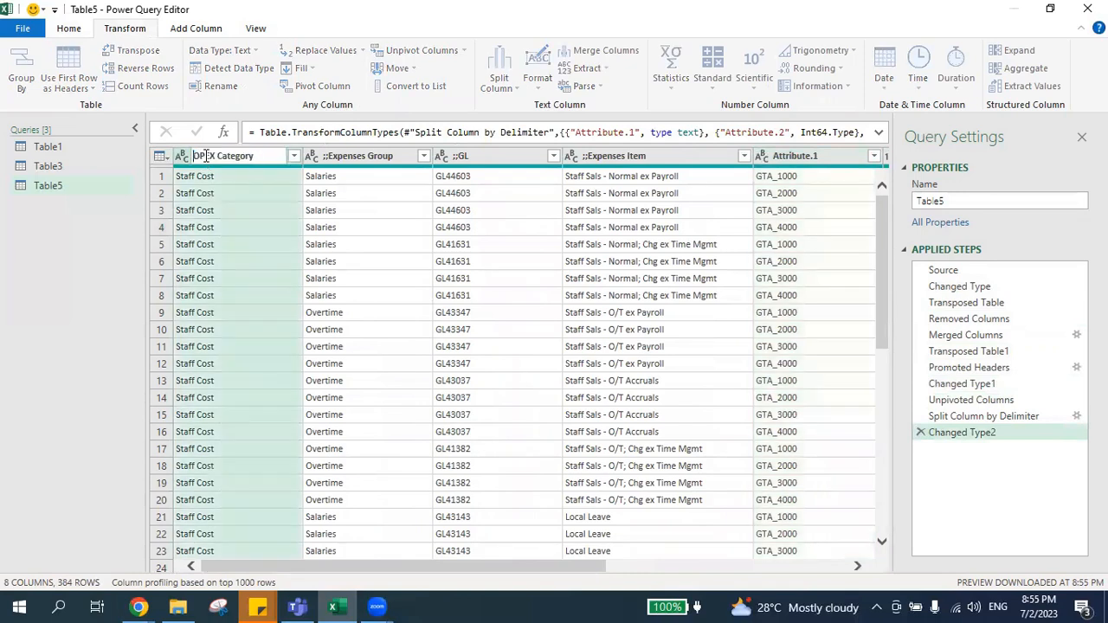
pyautogui.press('Return')
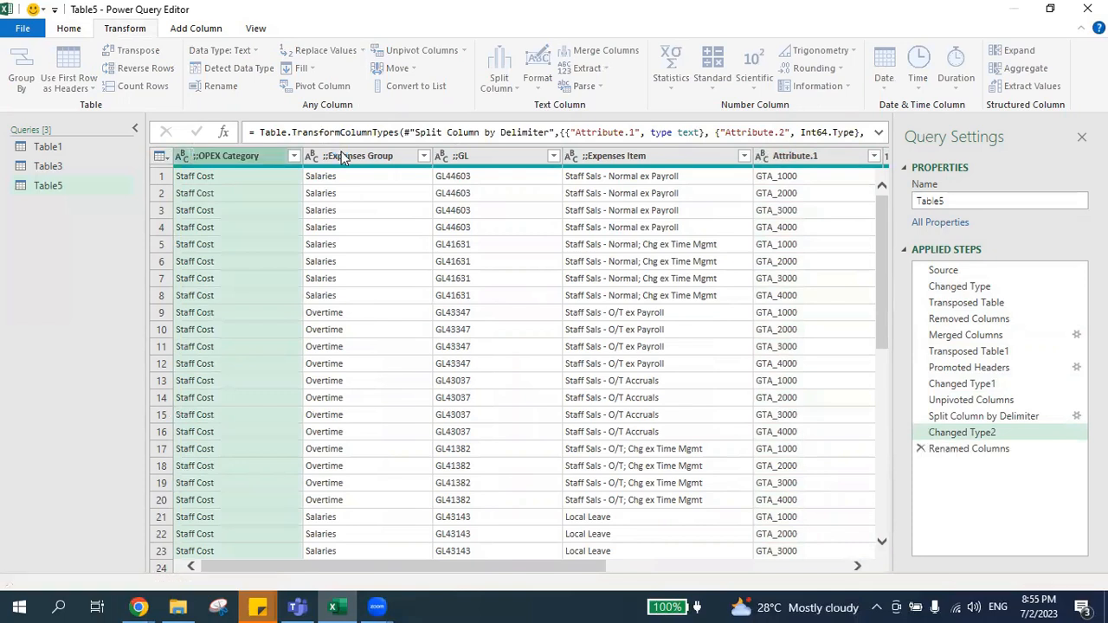
# Rename the second and third columns as Expenses Group and GL, without the leading semicolons.
pyautogui.click(347, 154)
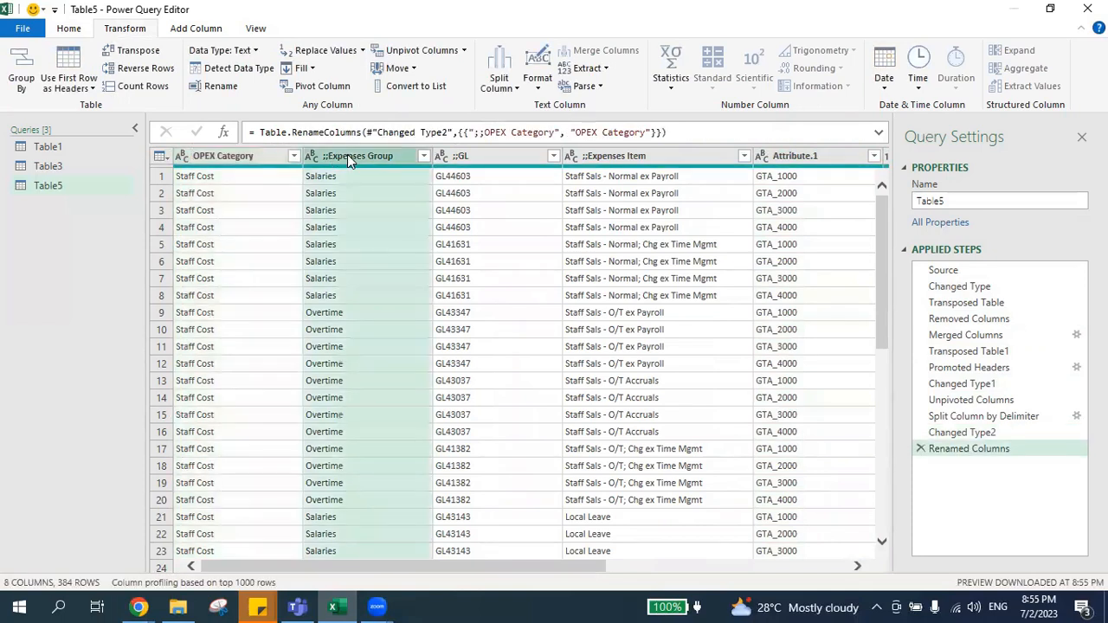
pyautogui.doubleClick(347, 154)
pyautogui.click(329, 154)
pyautogui.press('BackSpace')
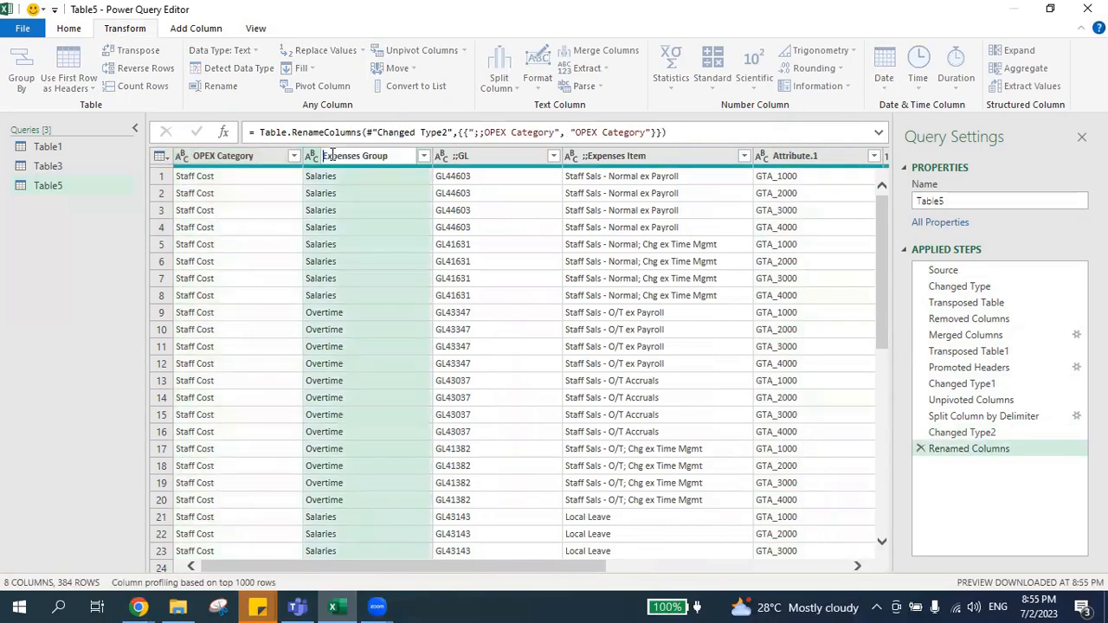
pyautogui.doubleClick(503, 155)
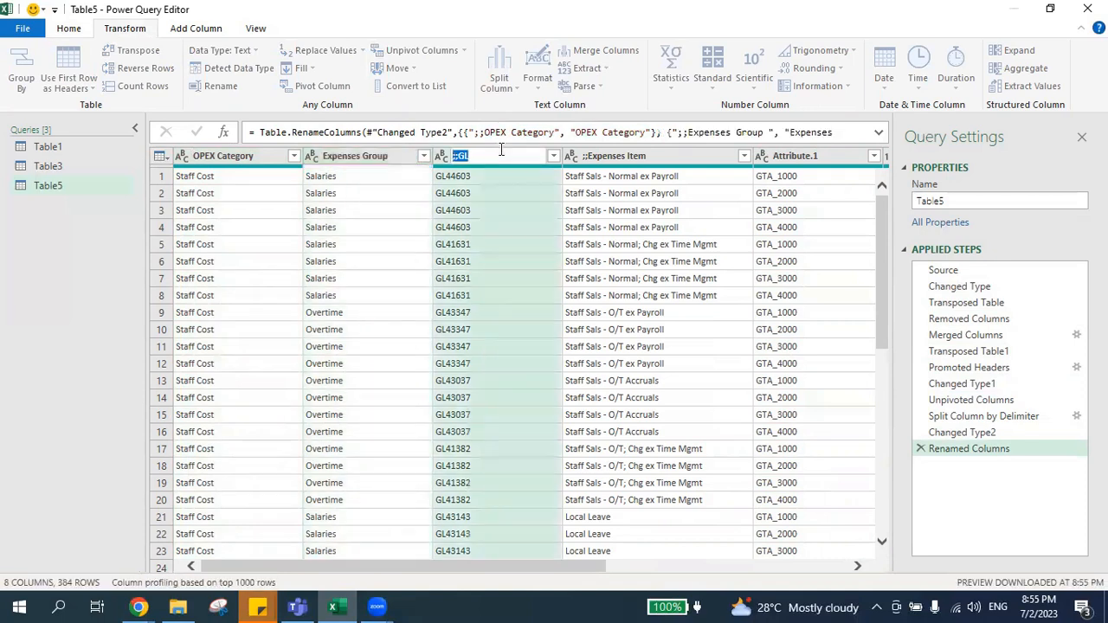
pyautogui.press('Home')
pyautogui.hotkey('shift', 'End')
pyautogui.write('GL')
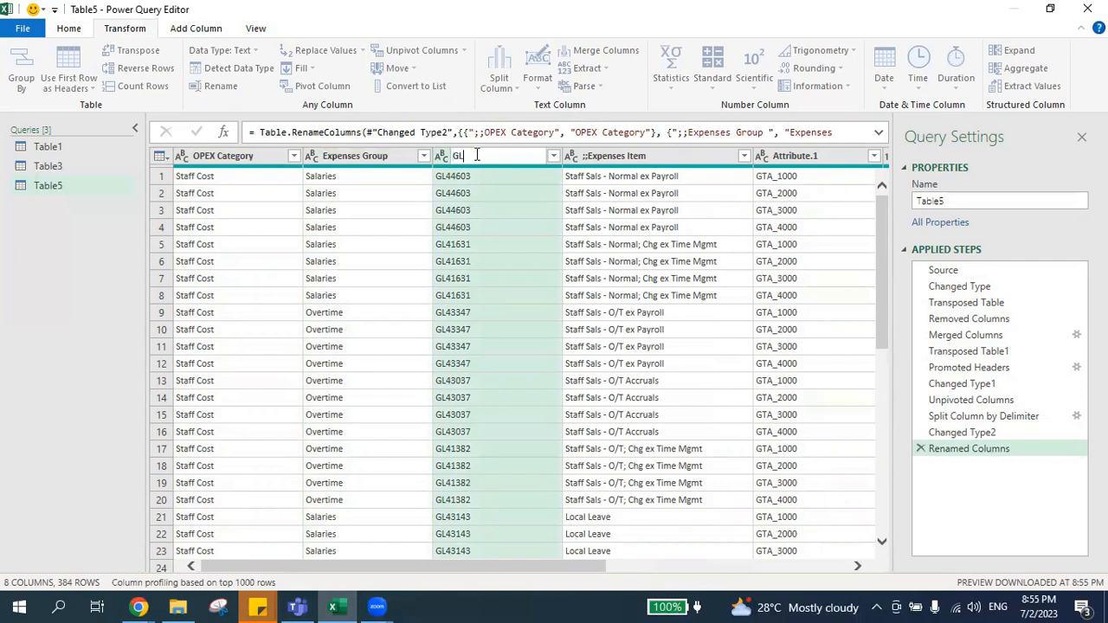
# Rename the ;;Expenses Item column as Expenses Item and the Attribute.1 column as Cost center.
pyautogui.click(621, 164)
pyautogui.doubleClick(621, 156)
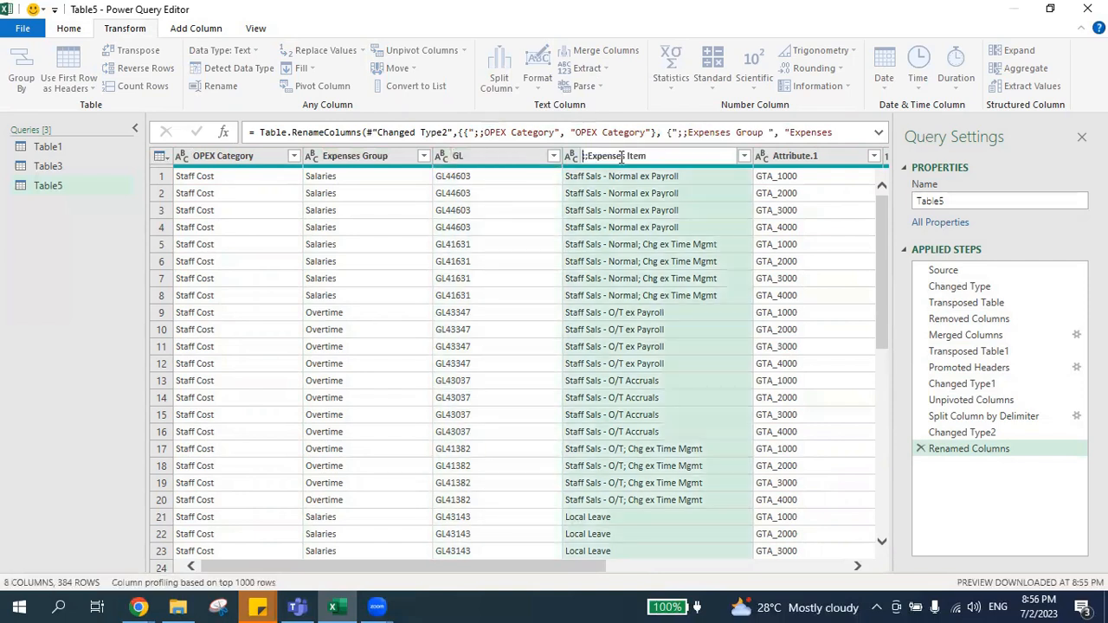
pyautogui.press('Return')
pyautogui.doubleClick(786, 155)
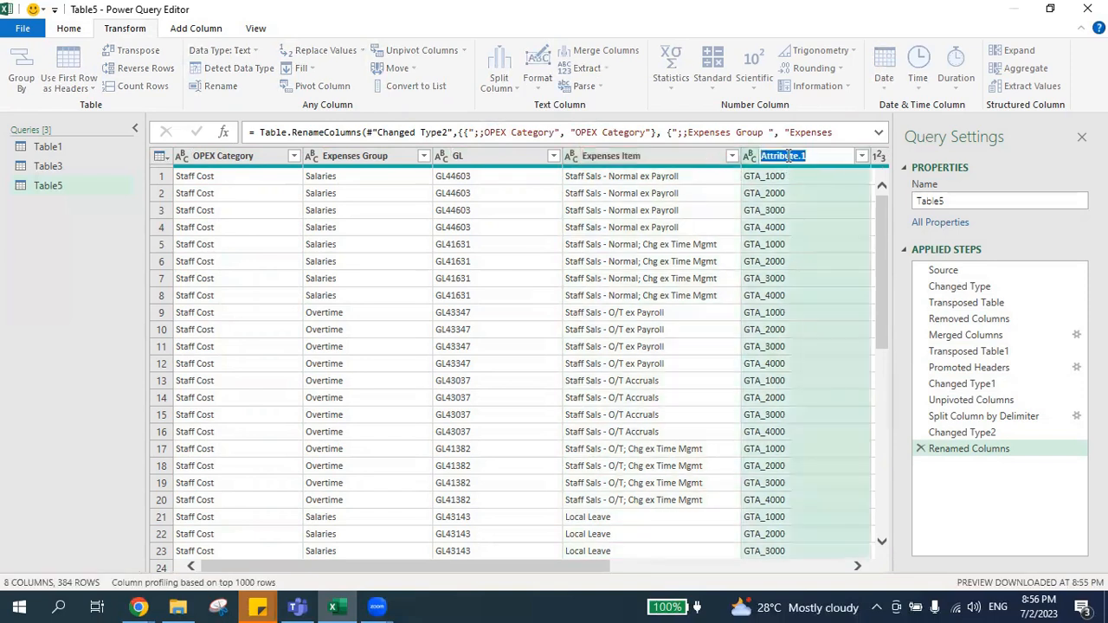
pyautogui.write('Cost center')
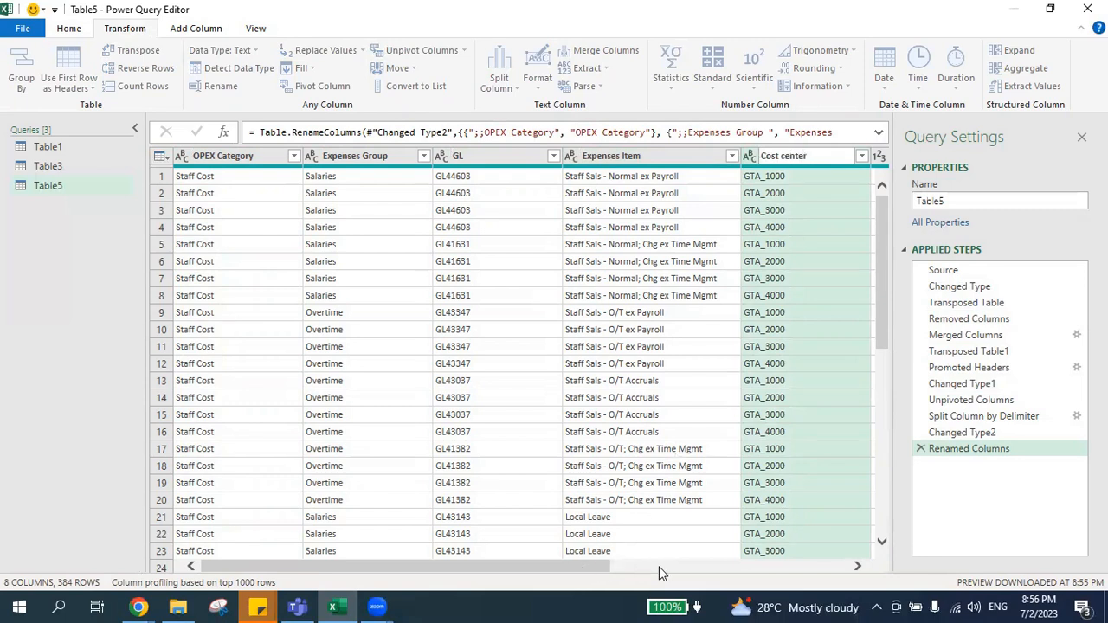
# Remove the Attribute.2 column and rename the Attribute.3 column as Department.
pyautogui.moveTo(582, 566); pyautogui.dragTo(700, 565)
pyautogui.click(772, 154)
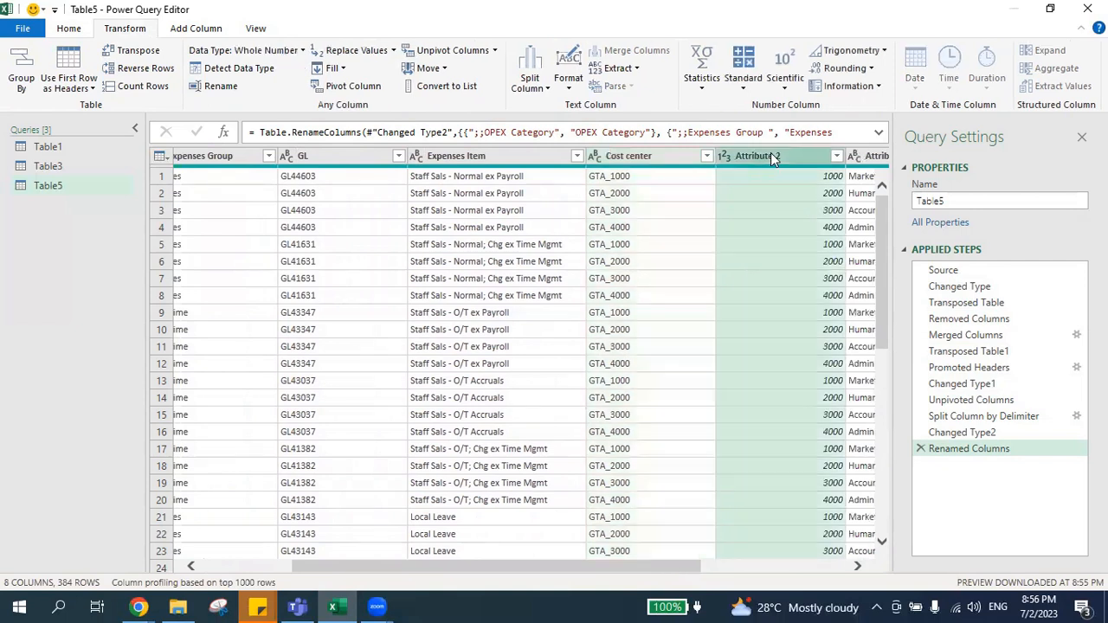
pyautogui.rightClick(772, 154)
pyautogui.click(805, 187)
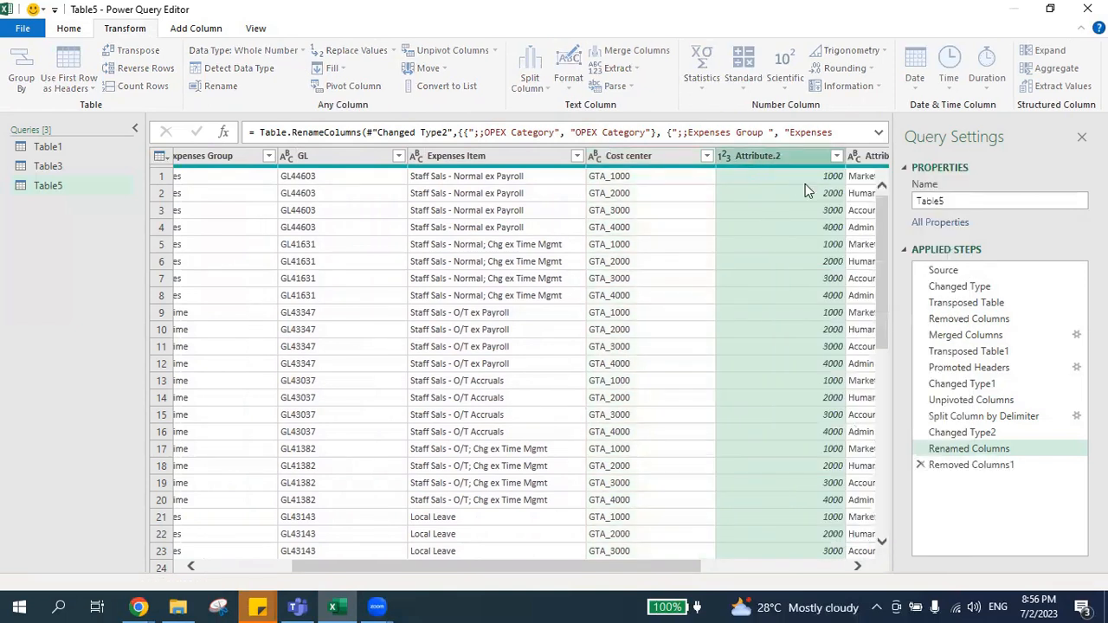
pyautogui.doubleClick(747, 153)
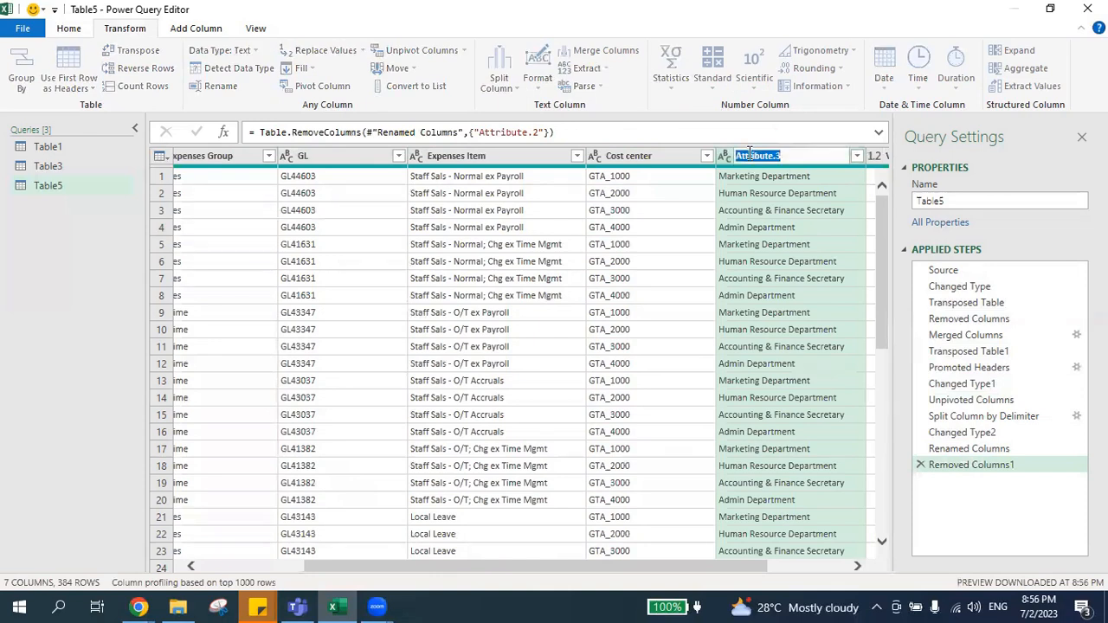
pyautogui.write('Department')
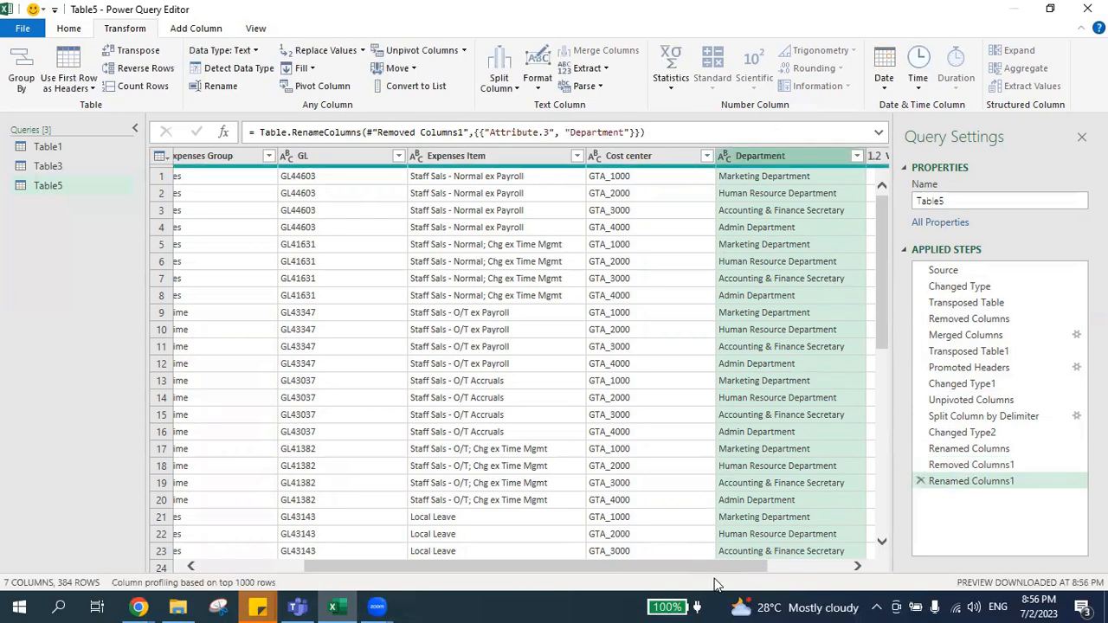
# Rename the Value column as RM, and close and load the query into a worksheet.
pyautogui.moveTo(684, 566); pyautogui.dragTo(764, 566)
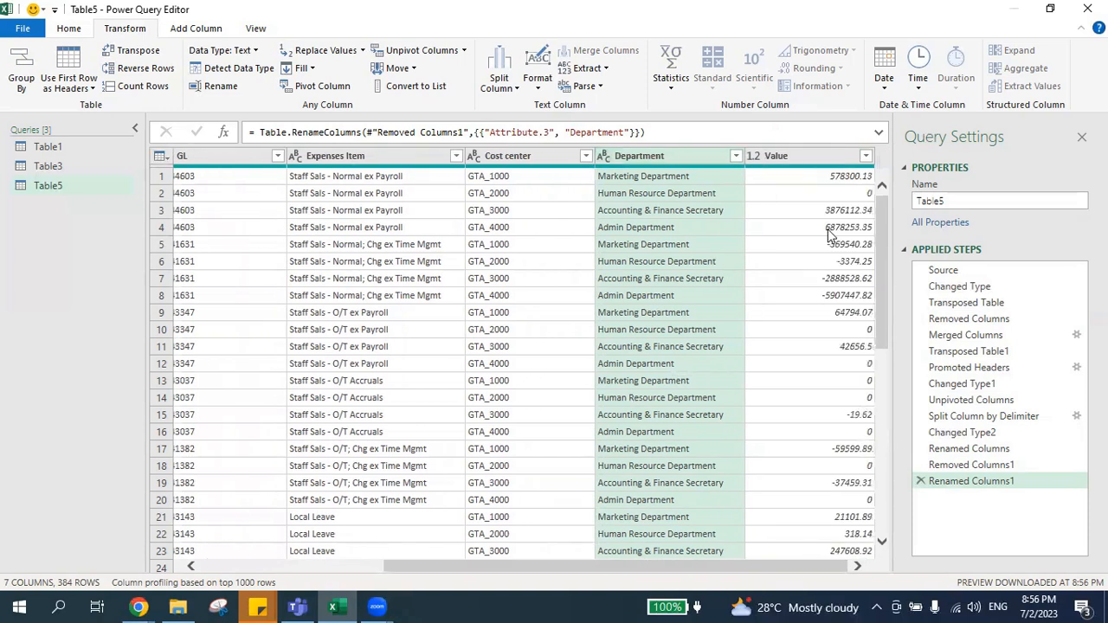
pyautogui.doubleClick(799, 157)
pyautogui.write('RM')
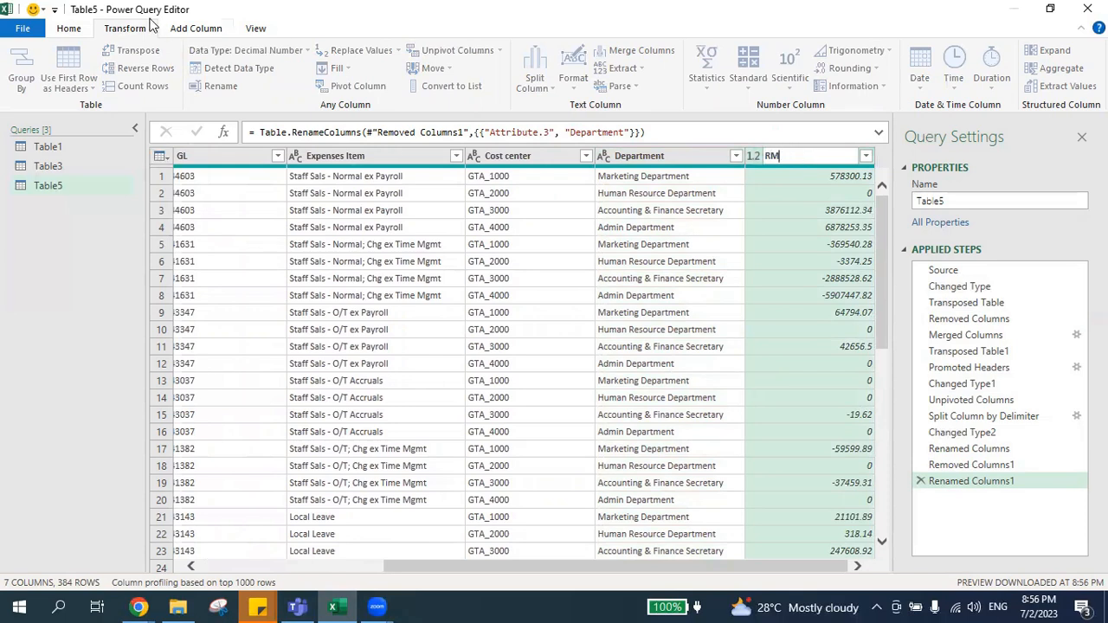
pyautogui.click(70, 34)
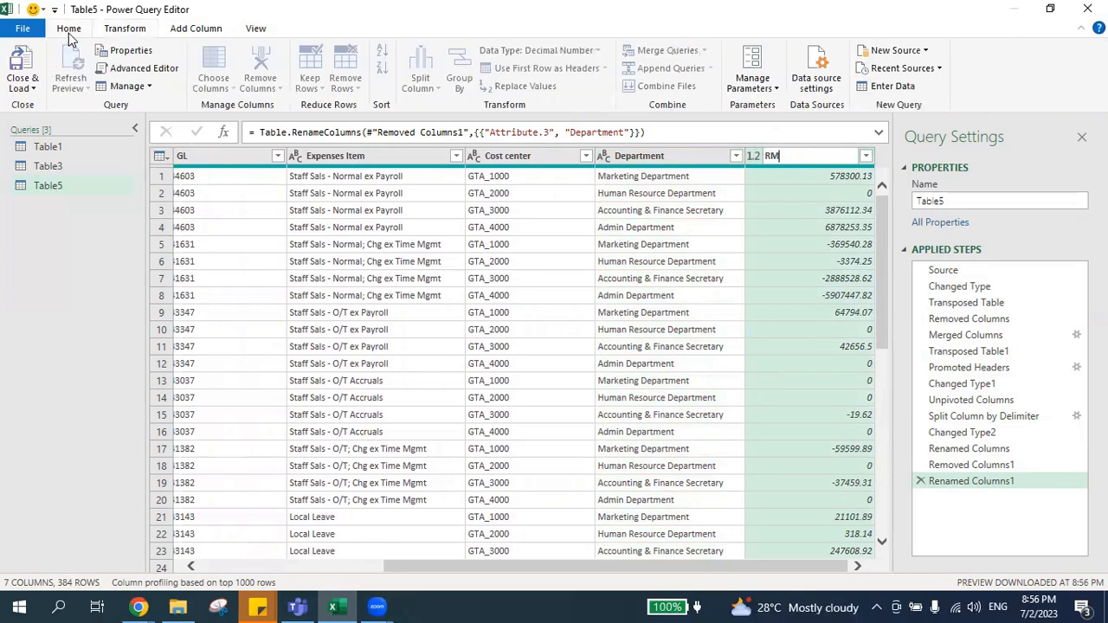
pyautogui.click(26, 52)
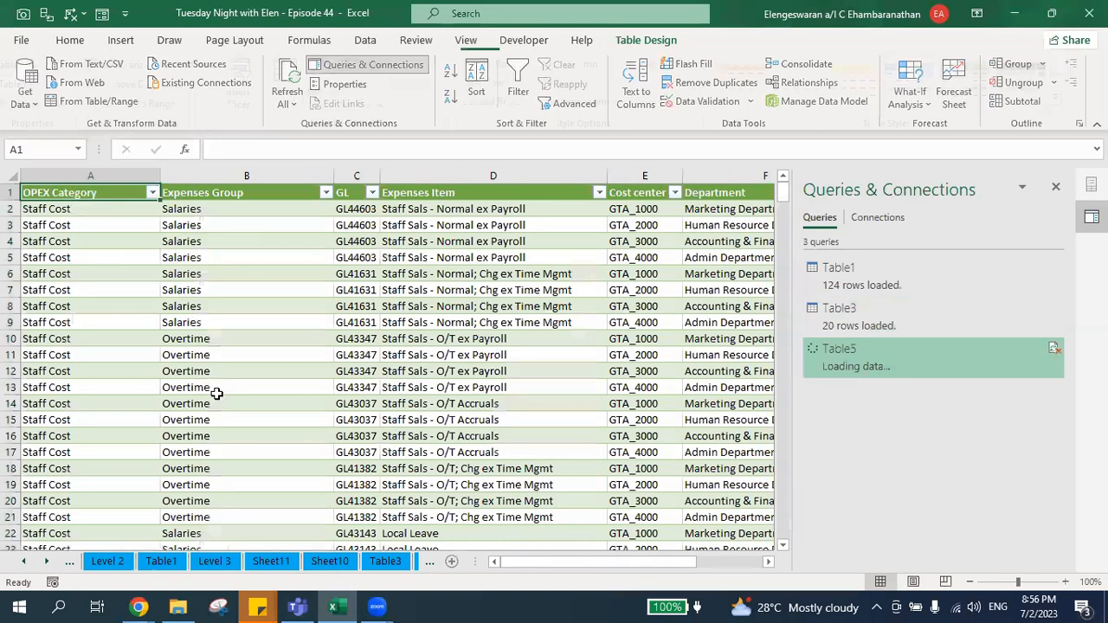
# Select the entire loaded expense table, headers included, and start creating a PivotTable from it.
pyautogui.press('Right')
pyautogui.press('Right')
pyautogui.press('Right')
pyautogui.press('Right')
pyautogui.press('Right')
pyautogui.press('Right')
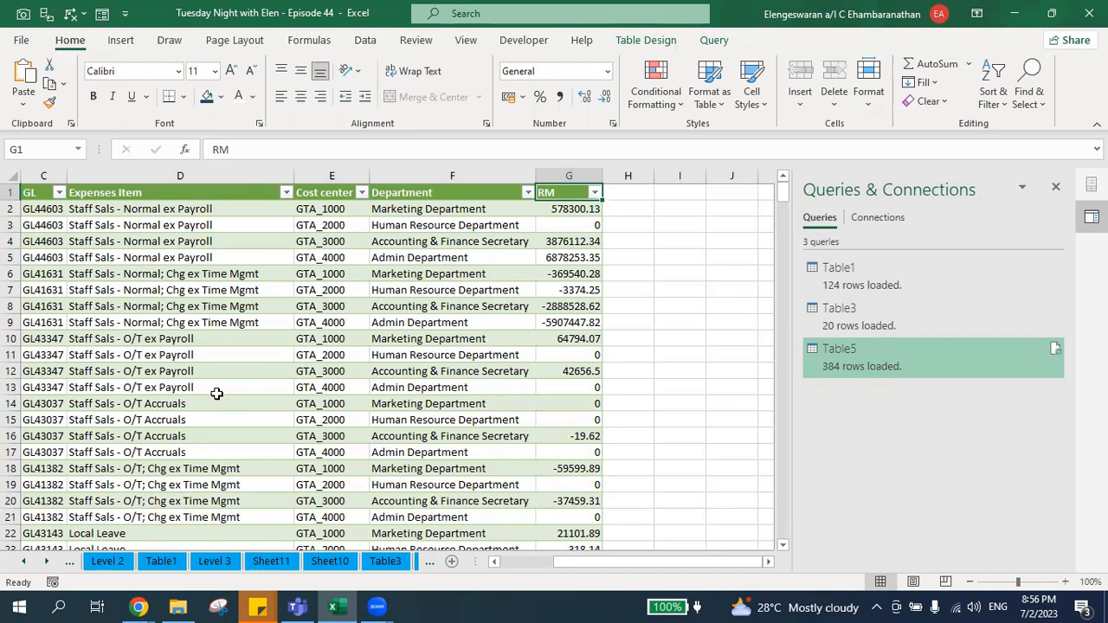
pyautogui.hotkey('ctrl', 'shift', 'Left')
pyautogui.hotkey('ctrl', 'shift', 'Down')
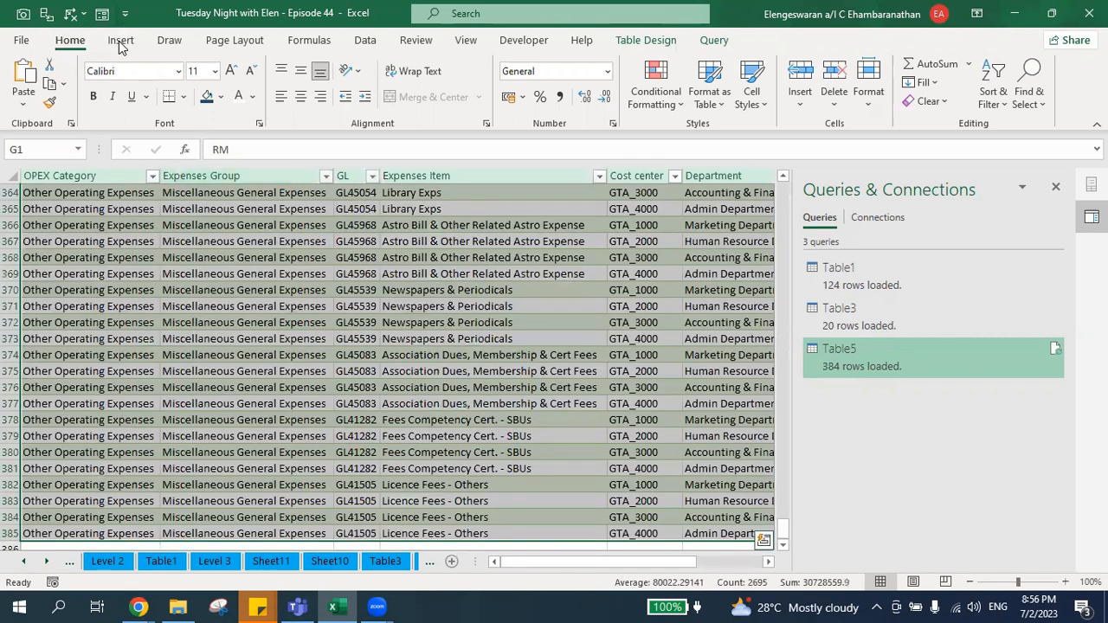
pyautogui.click(120, 44)
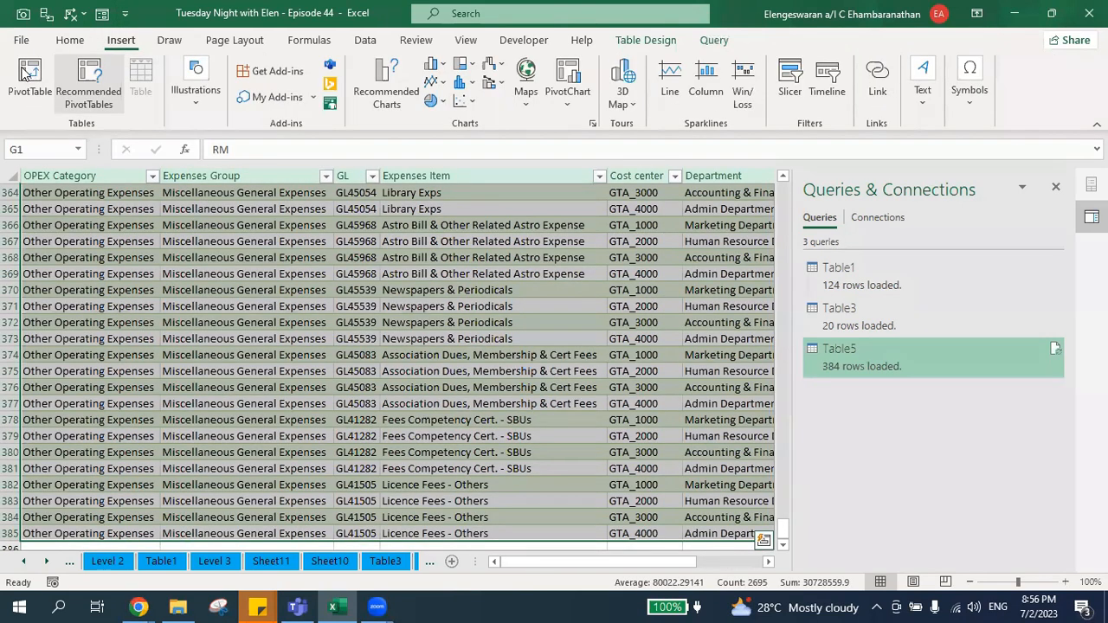
pyautogui.click(26, 74)
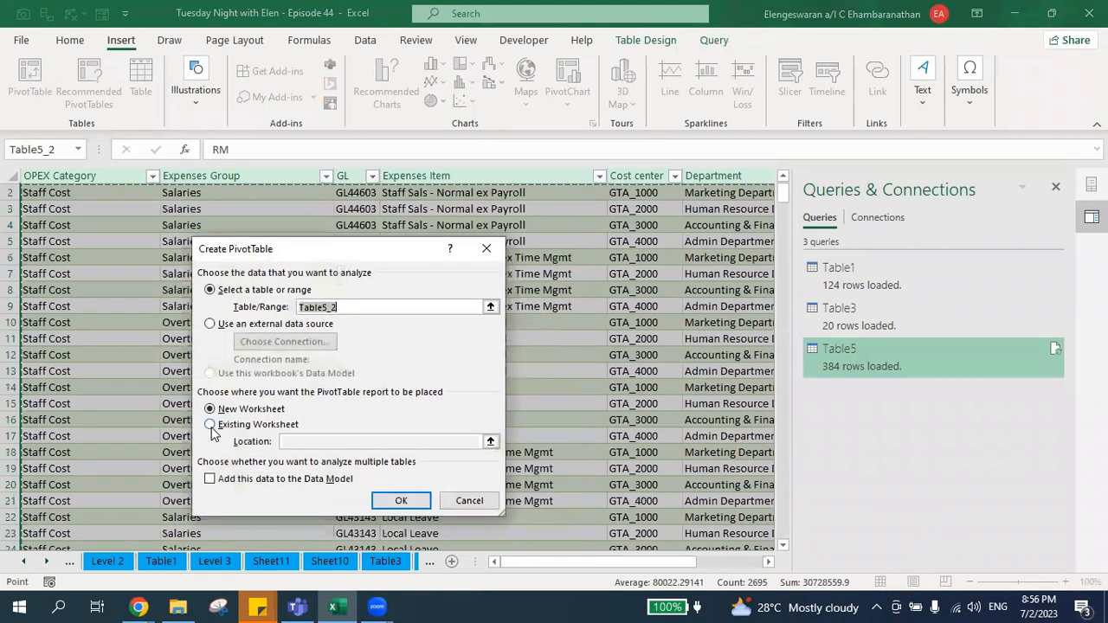
# Close the Queries & Connections pane and place the PivotTable on the existing Table5 worksheet at cell J1.
pyautogui.click(211, 425)
pyautogui.click(615, 405)
pyautogui.hotkey('alt', 'n')
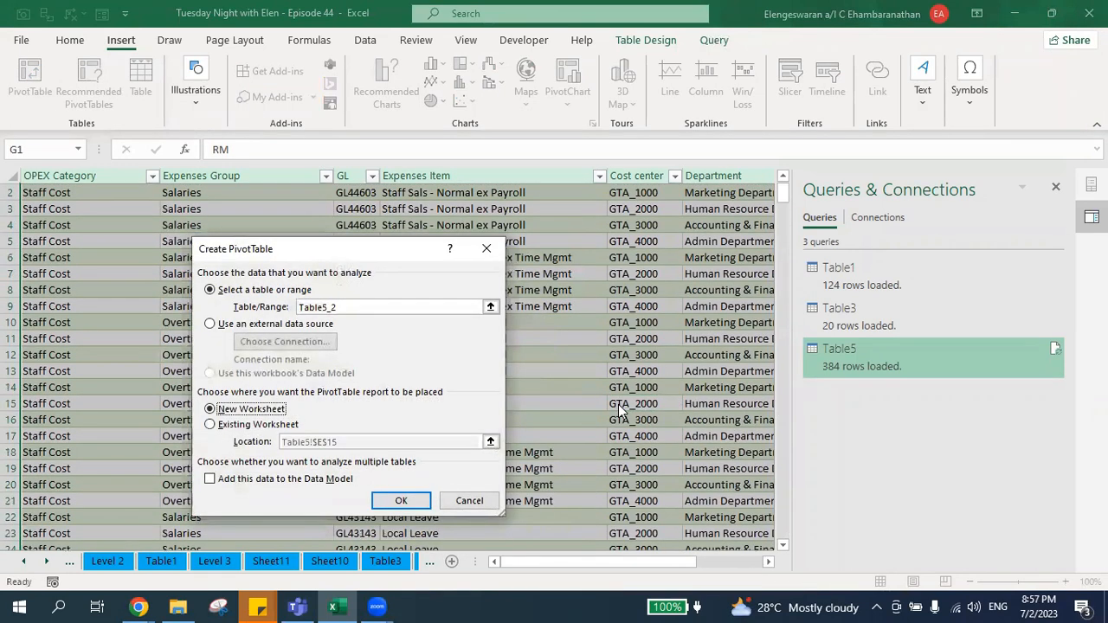
pyautogui.click(216, 423)
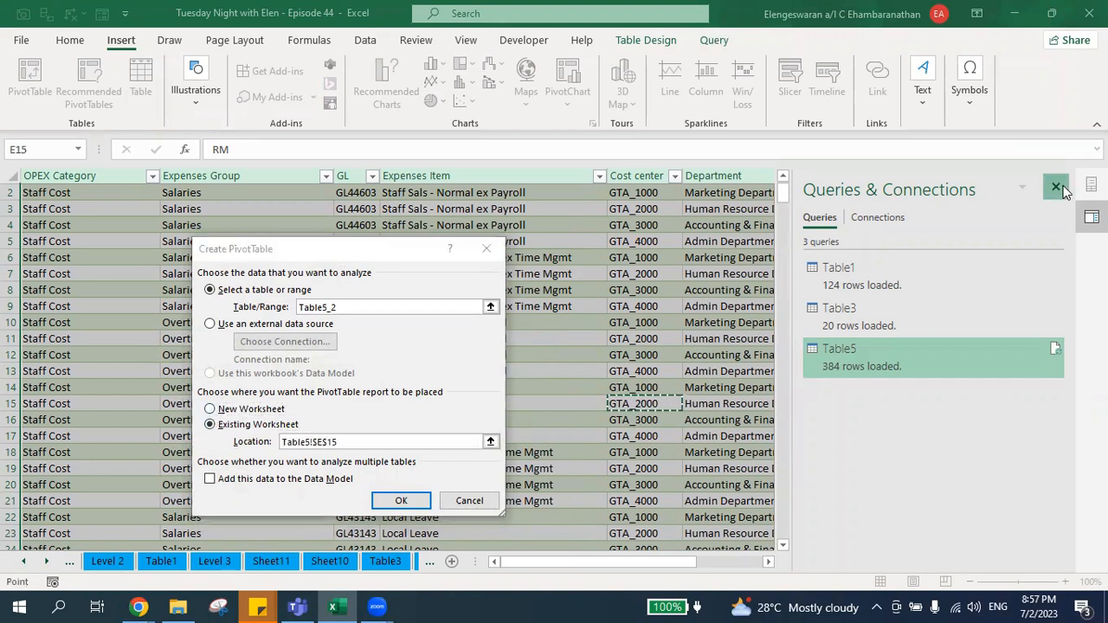
pyautogui.click(1056, 188)
pyautogui.click(380, 442)
pyautogui.press('BackSpace')
pyautogui.press('BackSpace')
pyautogui.press('BackSpace')
pyautogui.press('BackSpace')
pyautogui.press('BackSpace')
pyautogui.press('BackSpace')
pyautogui.press('BackSpace')
pyautogui.press('BackSpace')
pyautogui.press('BackSpace')
pyautogui.press('BackSpace')
pyautogui.press('BackSpace')
pyautogui.press('BackSpace')
pyautogui.click(1045, 433)
pyautogui.hotkey('ctrl', 'Up')
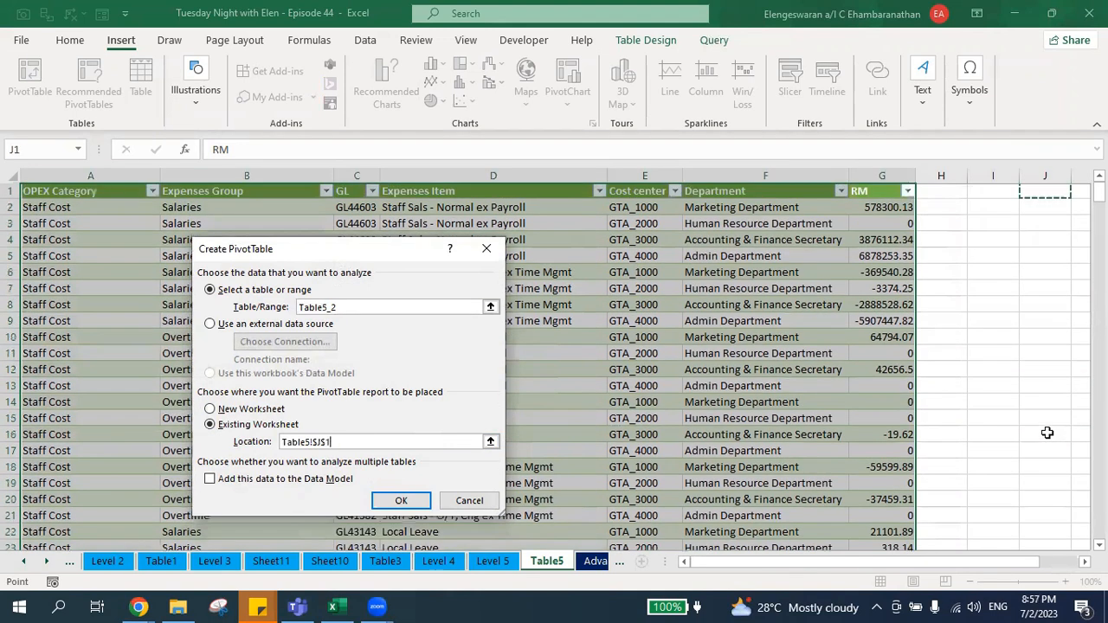
pyautogui.press('Return')
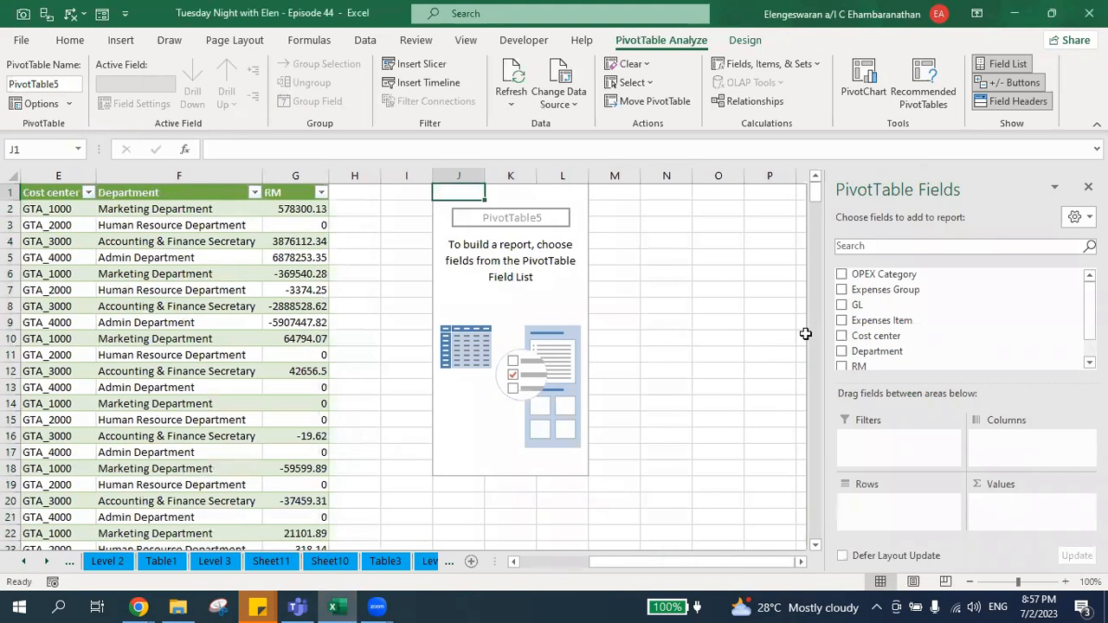
# Lay out the PivotTable with Department as rows, RM as summed values and OPEX Category as the report filter.
pyautogui.moveTo(882, 355); pyautogui.dragTo(895, 502)
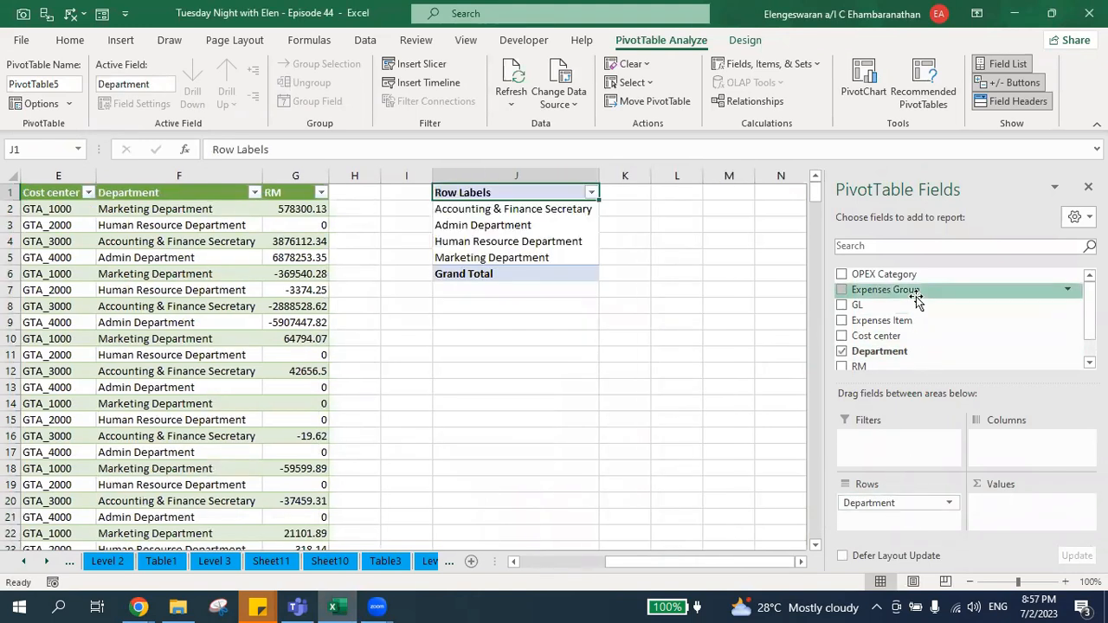
pyautogui.moveTo(865, 367); pyautogui.dragTo(1013, 504)
pyautogui.moveTo(879, 274); pyautogui.dragTo(900, 441)
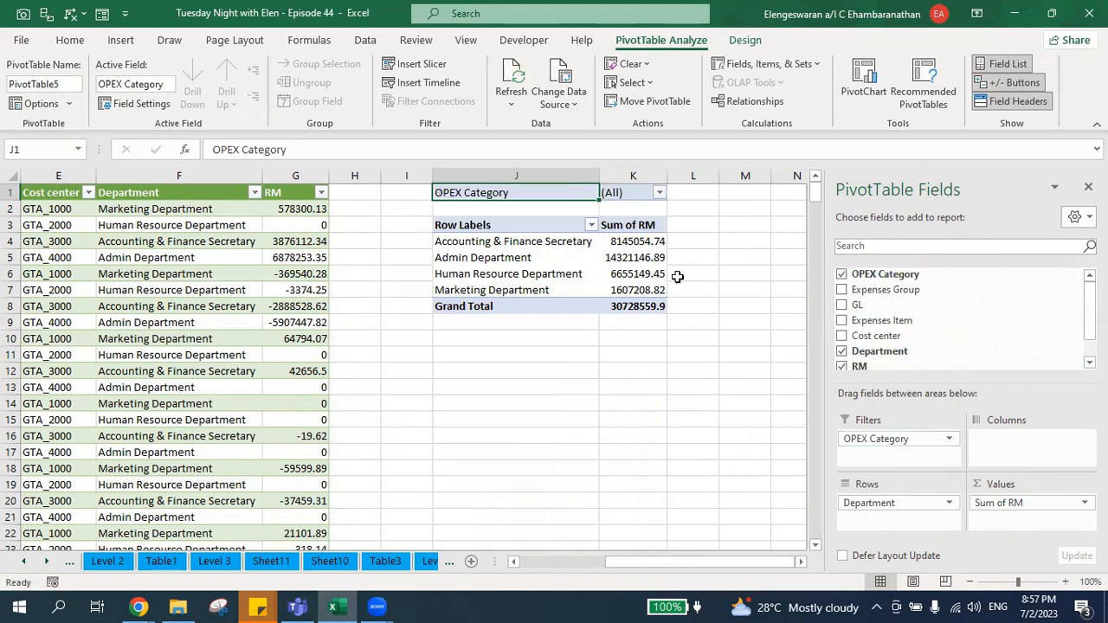
# Format the PivotTable's Sum of RM values, including the grand total, as Accounting with no symbol and zero decimal places.
pyautogui.click(640, 242)
pyautogui.hotkey('ctrl', 'shift', 'Down')
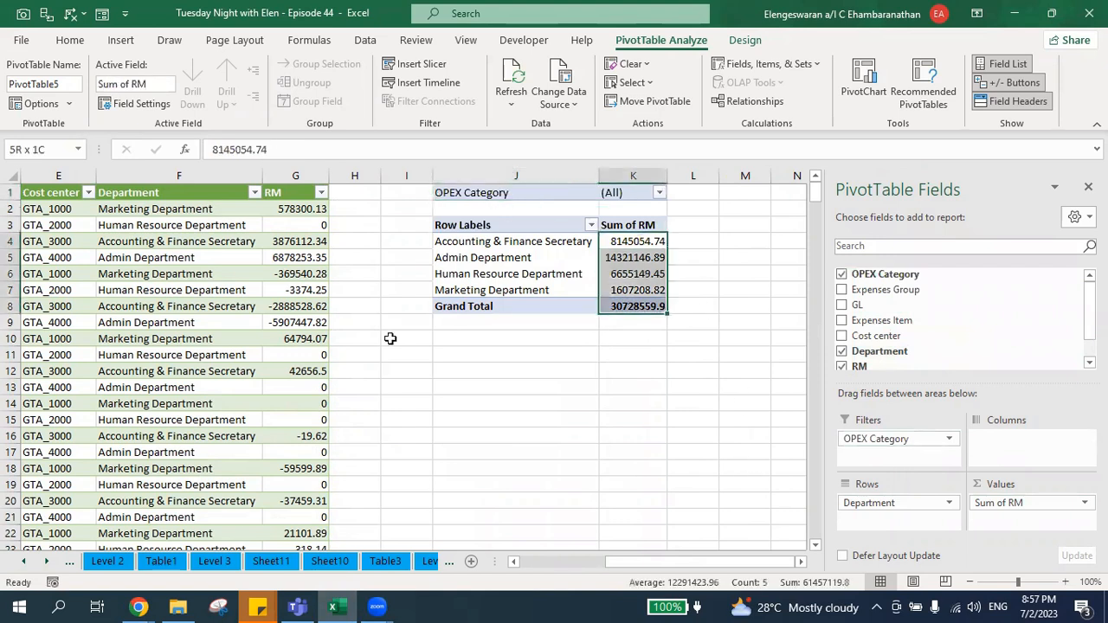
pyautogui.rightClick(622, 245)
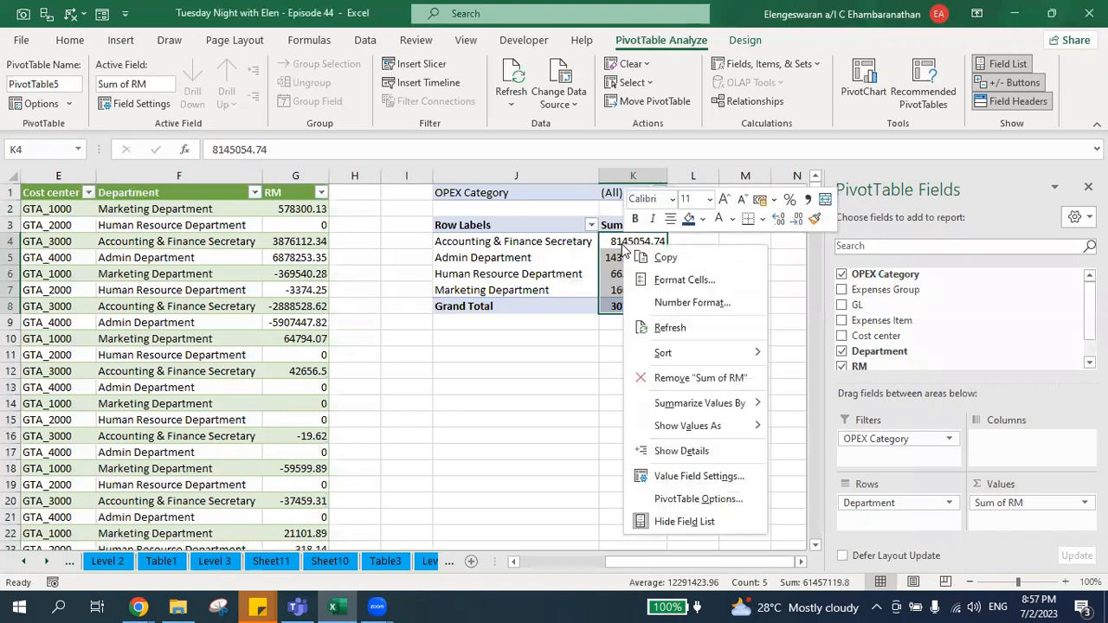
pyautogui.click(655, 279)
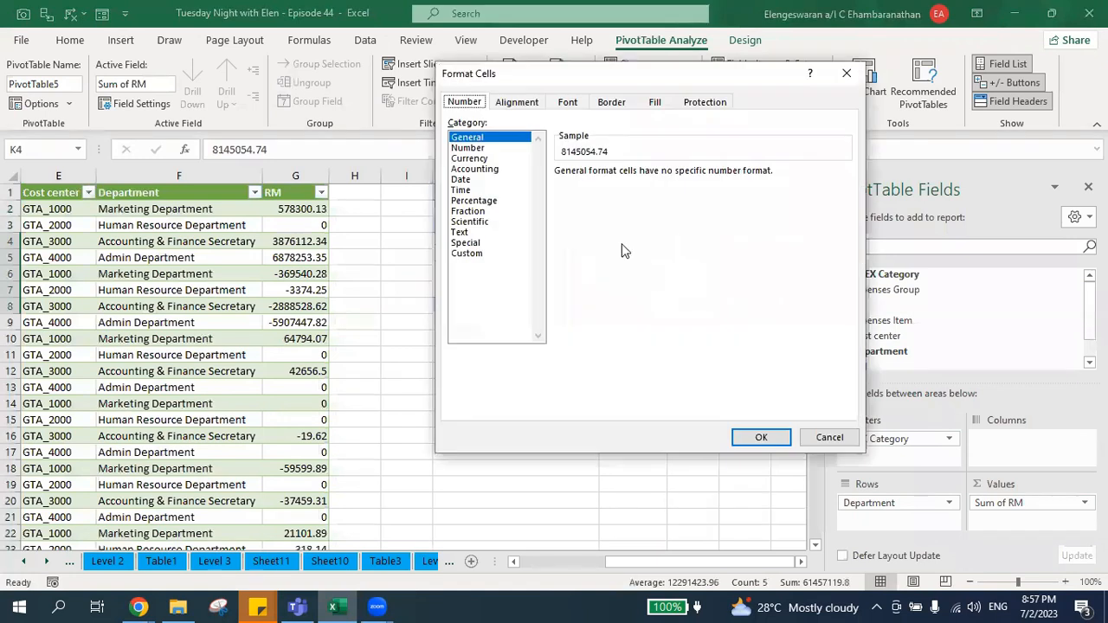
pyautogui.click(485, 169)
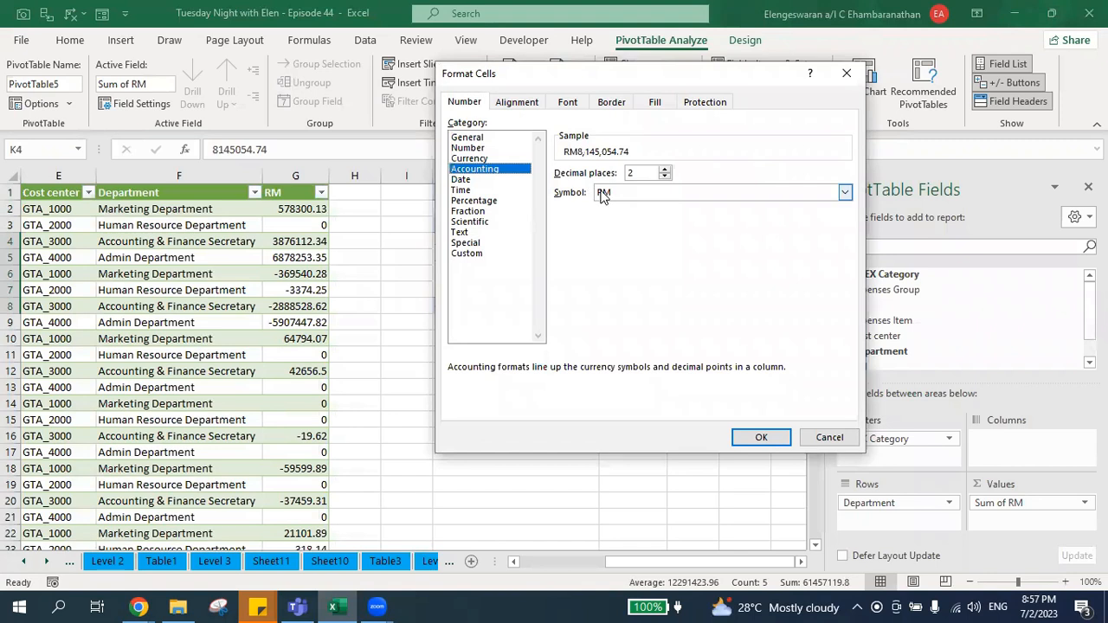
pyautogui.click(605, 194)
pyautogui.click(607, 208)
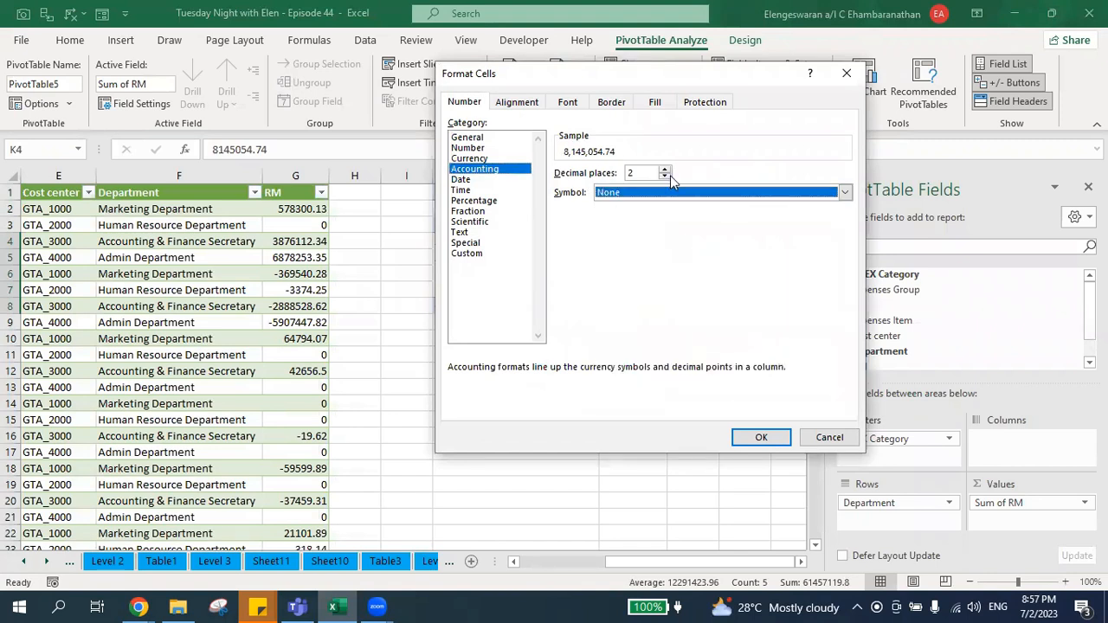
pyautogui.click(664, 176)
pyautogui.click(664, 177)
pyautogui.click(746, 437)
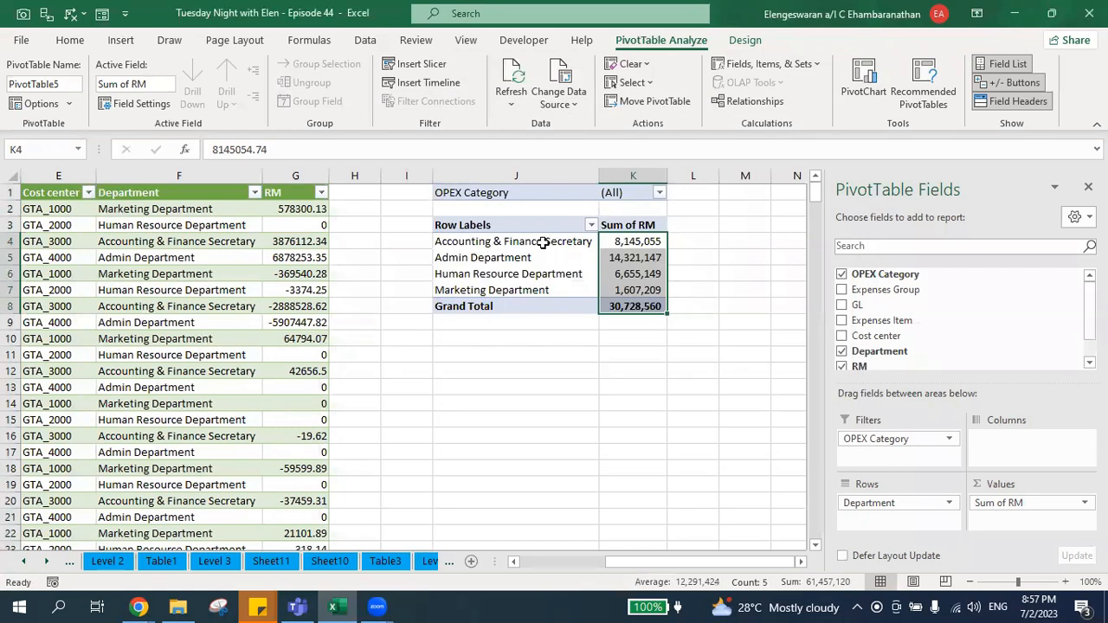
# Insert a clustered column PivotChart from the PivotTable and hide all field buttons on it.
pyautogui.click(864, 82)
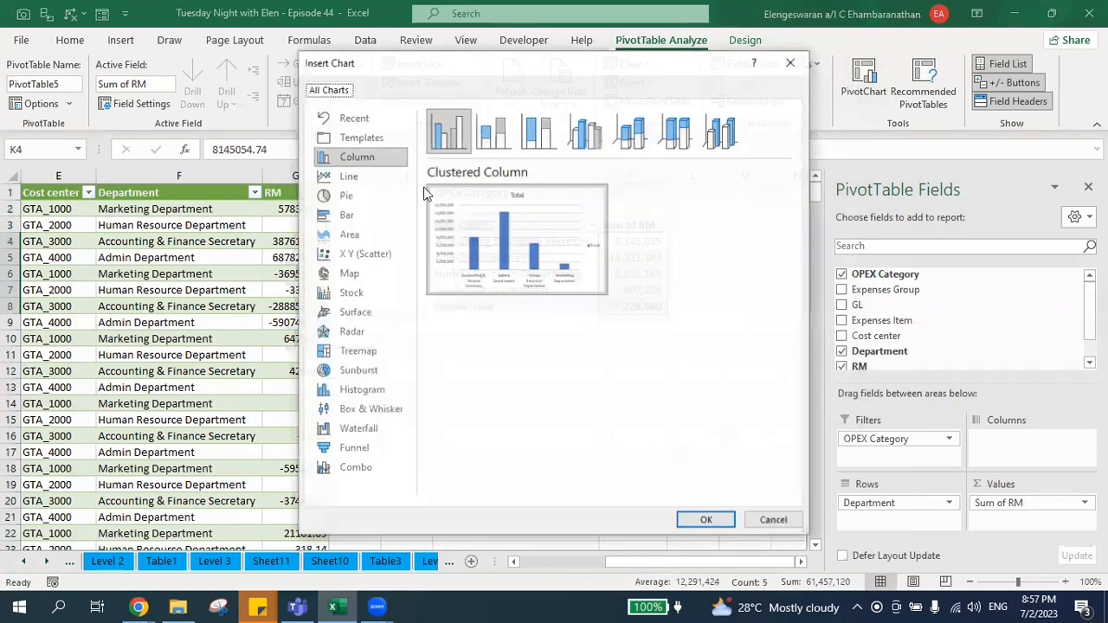
pyautogui.click(707, 522)
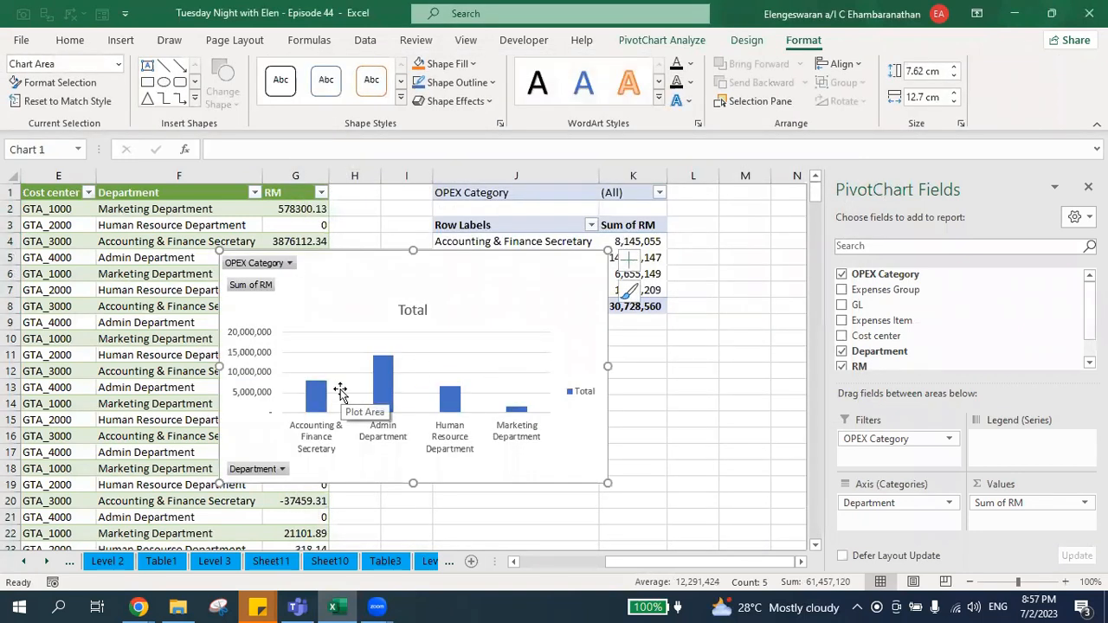
pyautogui.rightClick(245, 286)
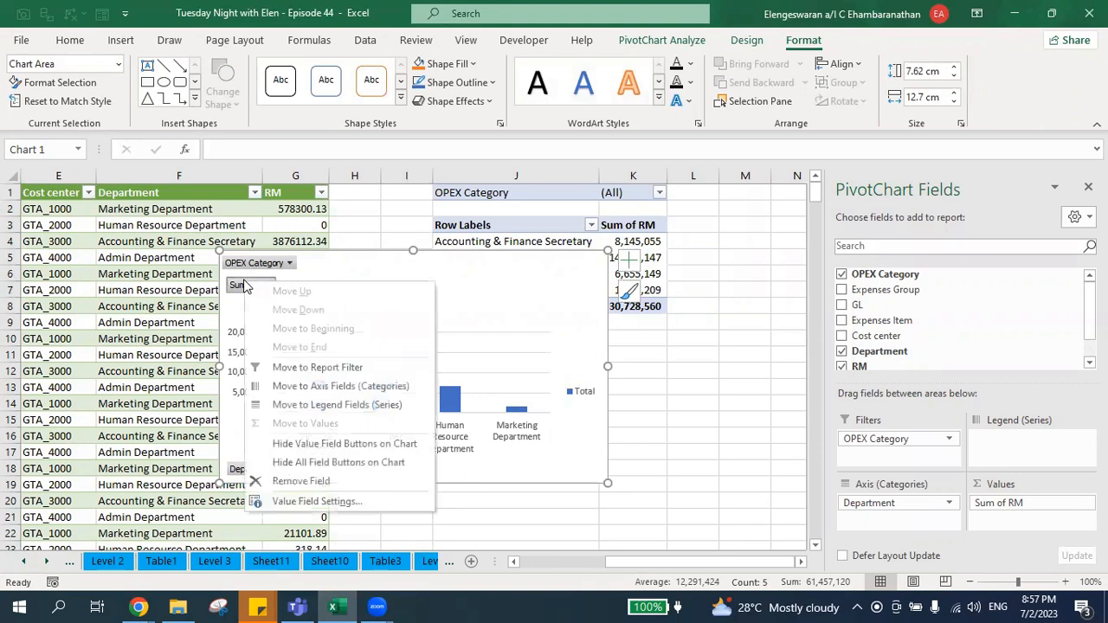
pyautogui.click(360, 464)
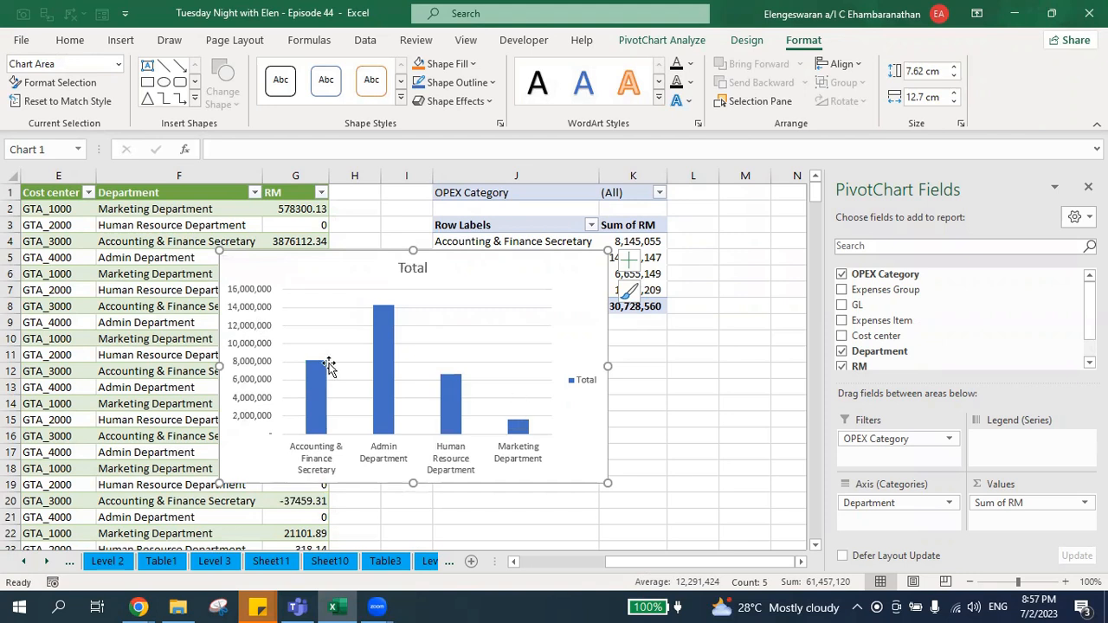
# Delete the chart's vertical value axis and remove its gridlines.
pyautogui.click(241, 350)
pyautogui.press('Delete')
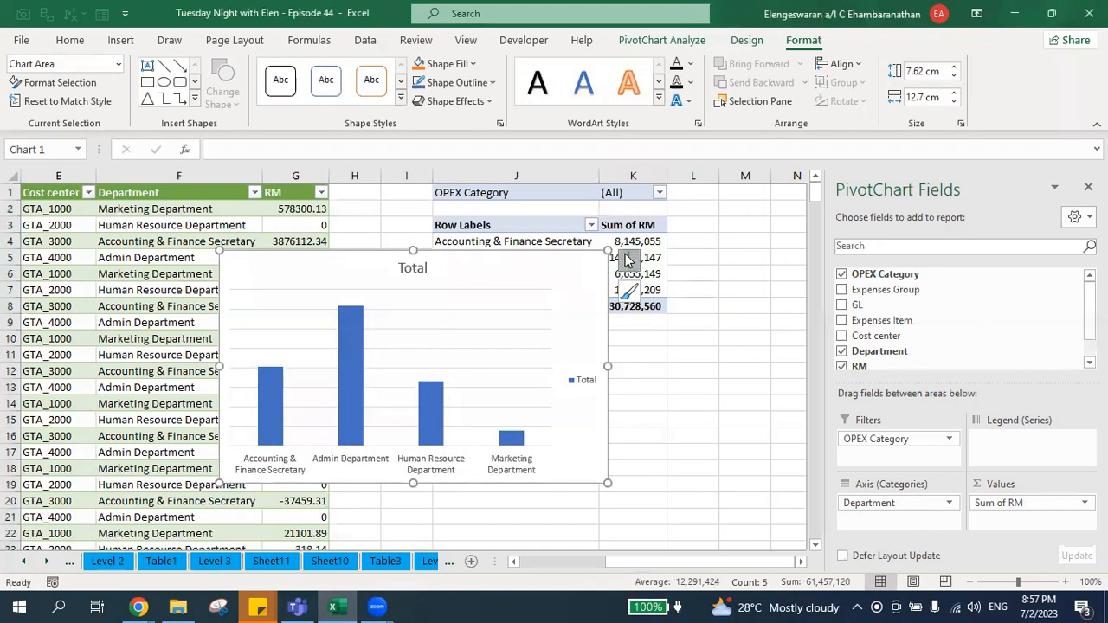
pyautogui.click(628, 258)
pyautogui.click(669, 378)
# Add data labels to the chart's columns and remove the legend, leaving the data table off.
pyautogui.click(668, 330)
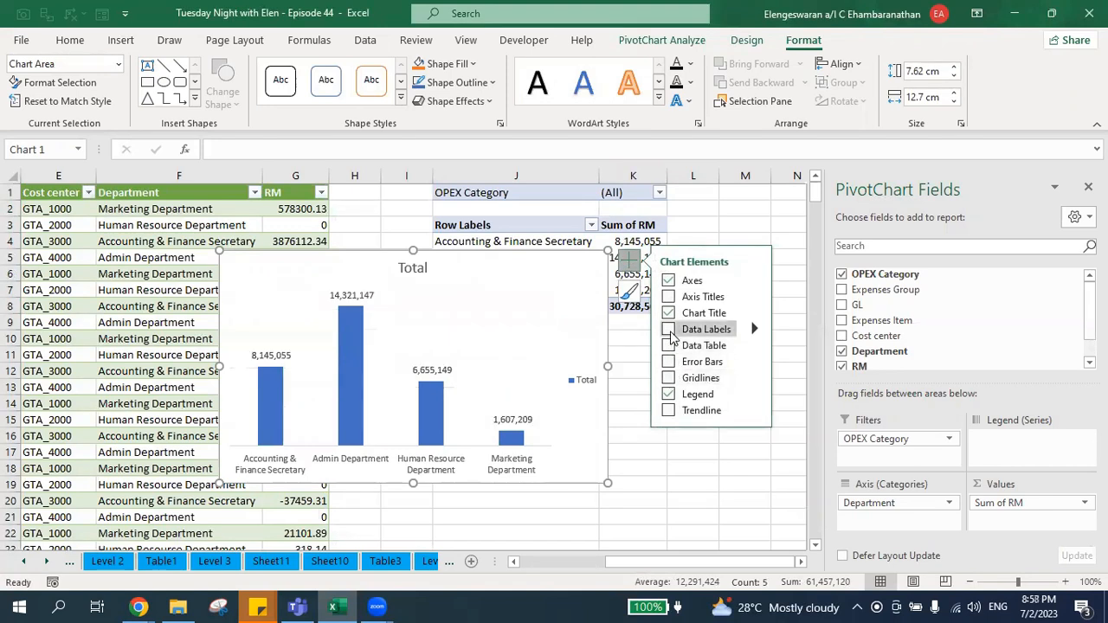
pyautogui.click(669, 395)
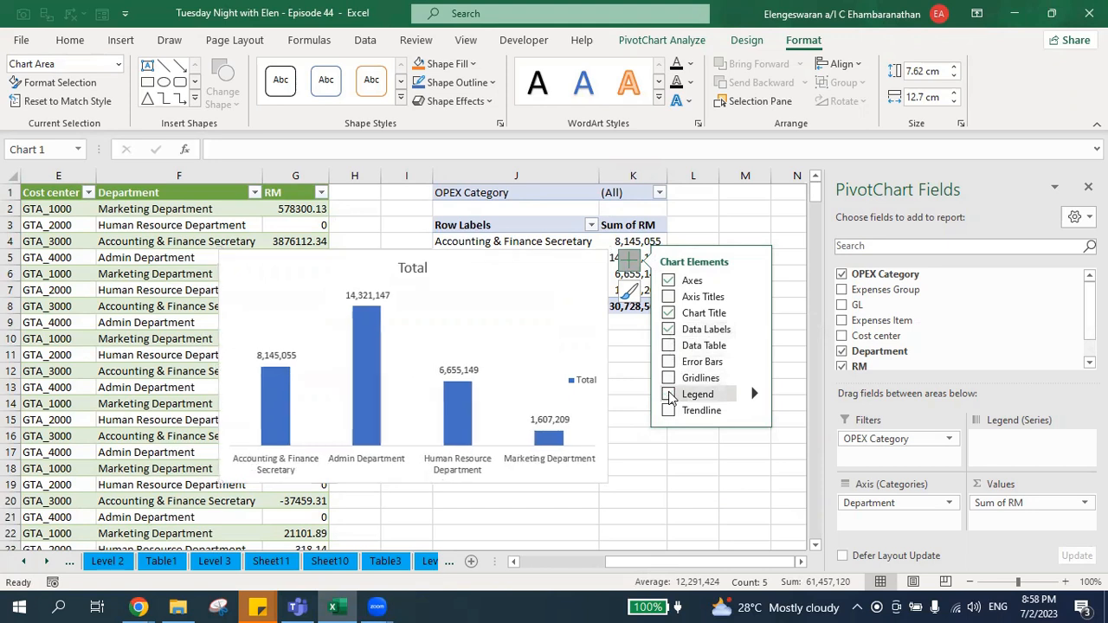
pyautogui.click(669, 345)
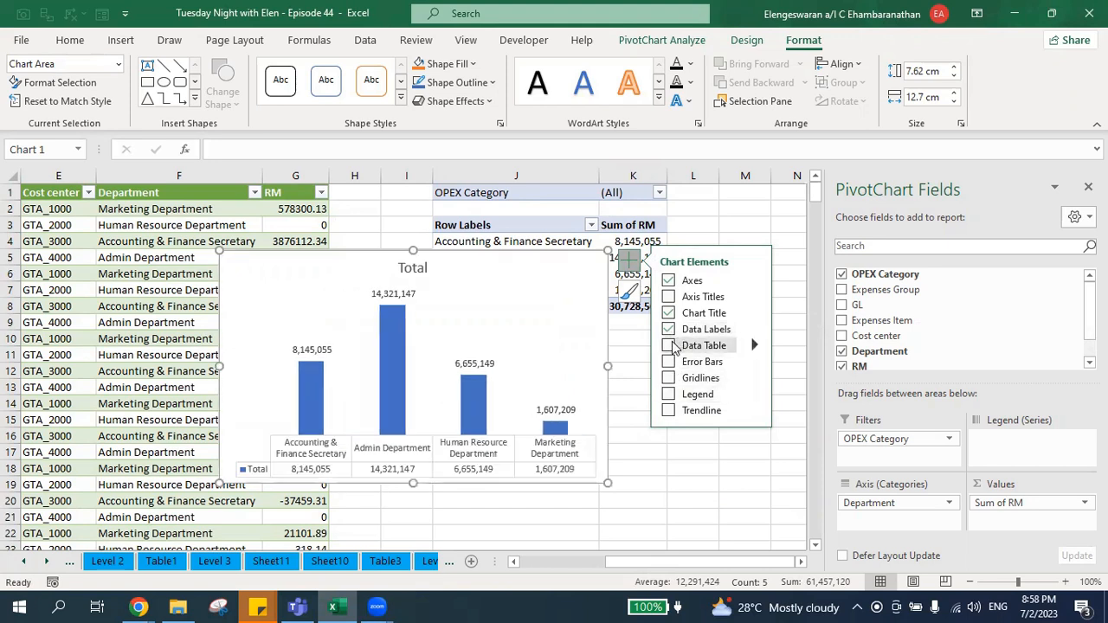
pyautogui.click(669, 345)
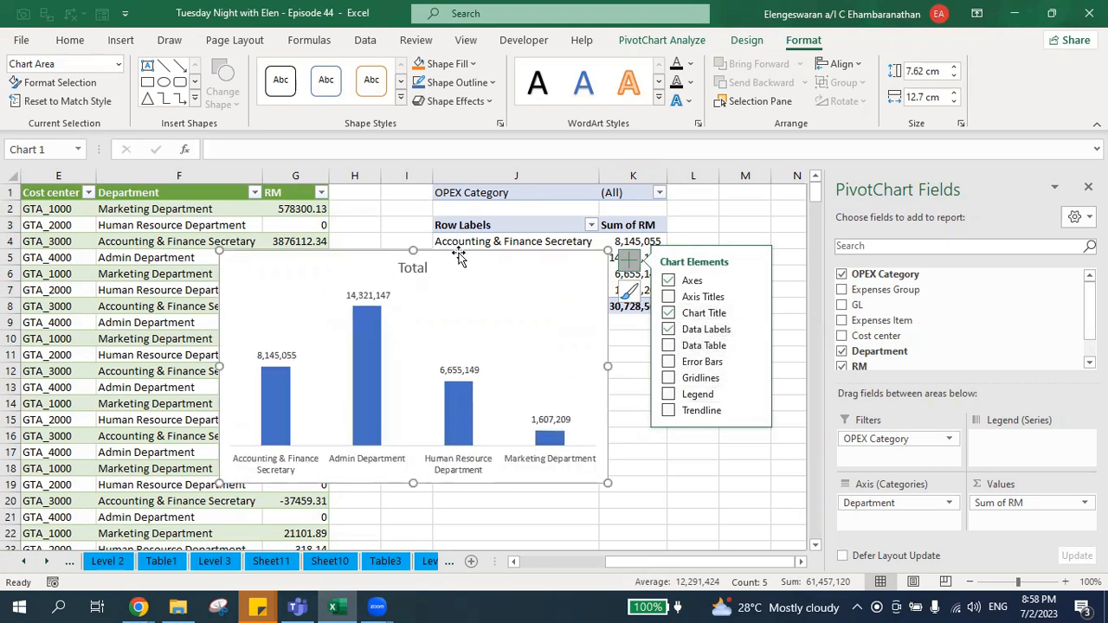
# Insert an OPEX Category slicer for the PivotChart and place it beside the chart, about 7.2 cm wide.
pyautogui.click(675, 41)
pyautogui.click(345, 74)
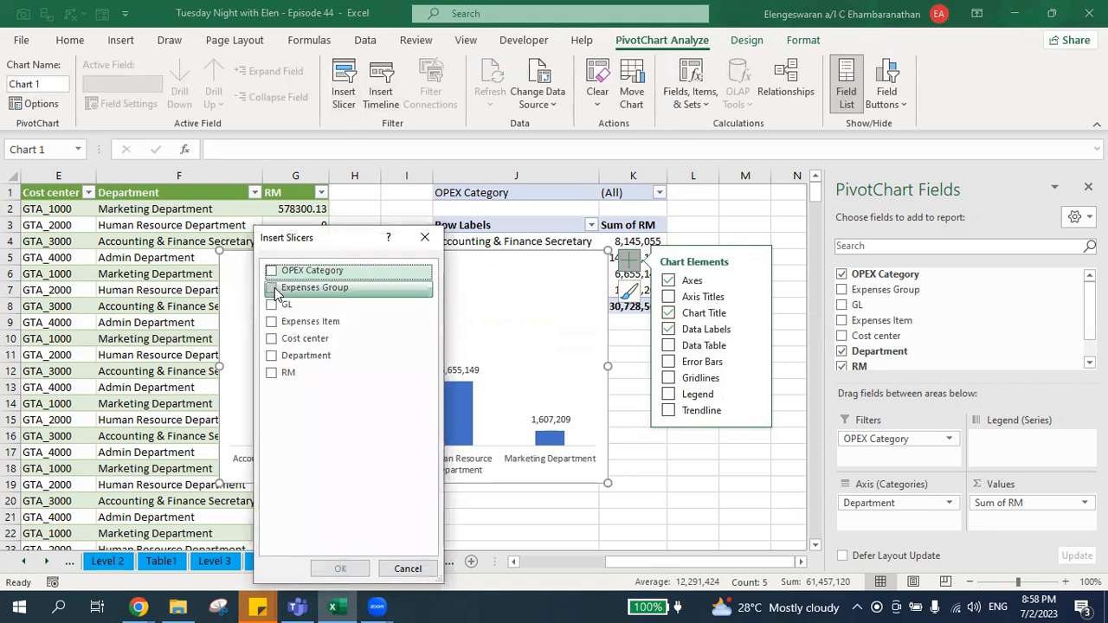
pyautogui.click(272, 270)
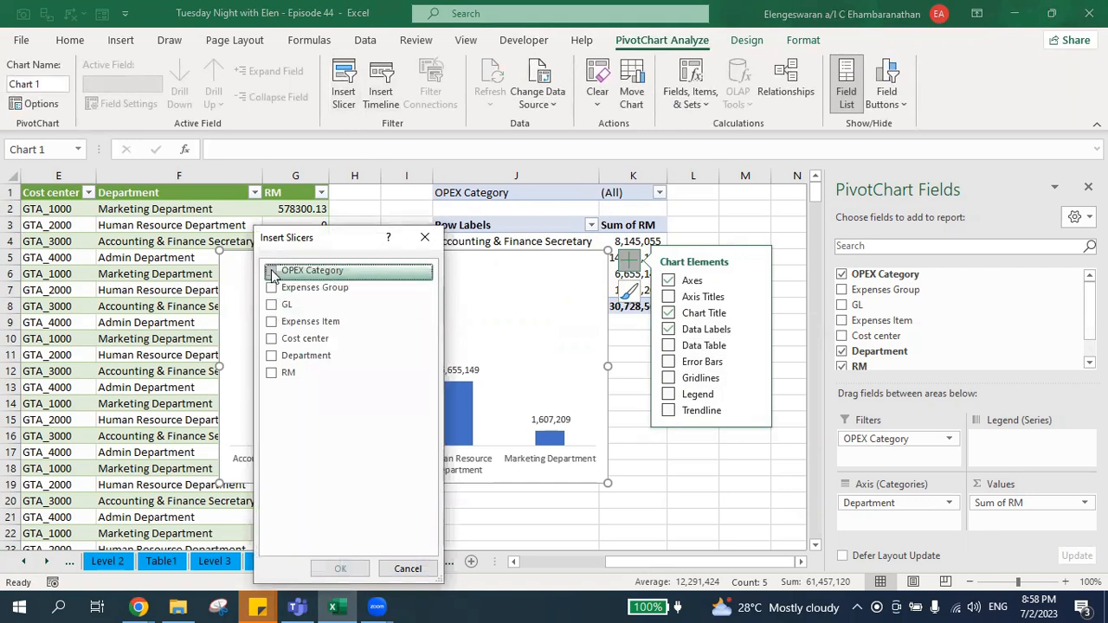
pyautogui.click(340, 568)
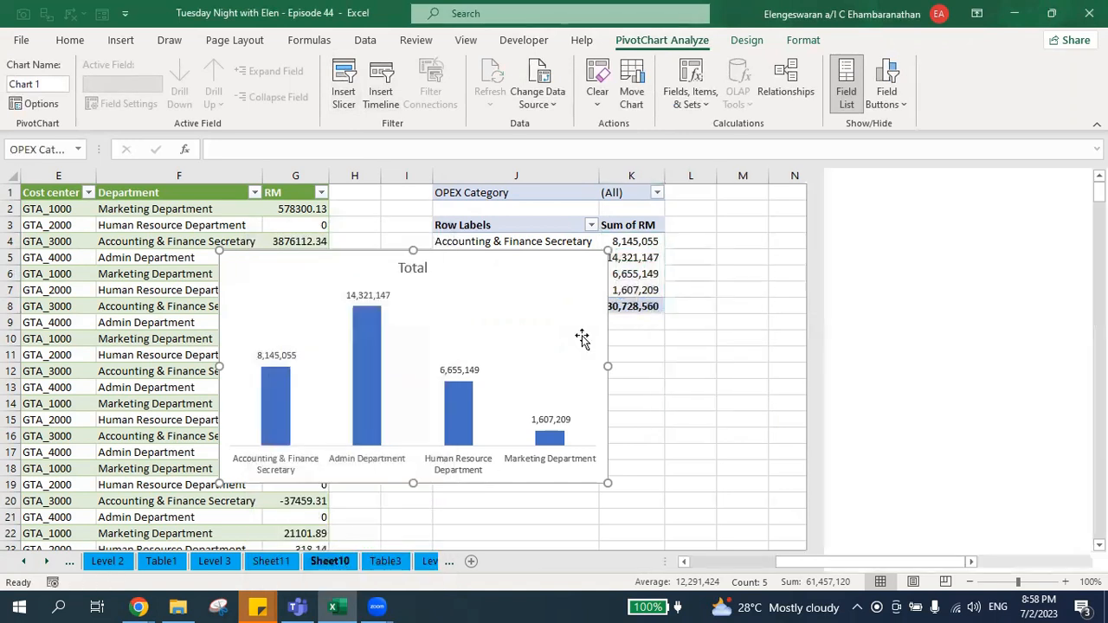
pyautogui.moveTo(400, 271); pyautogui.dragTo(704, 257)
pyautogui.moveTo(800, 358); pyautogui.dragTo(869, 357)
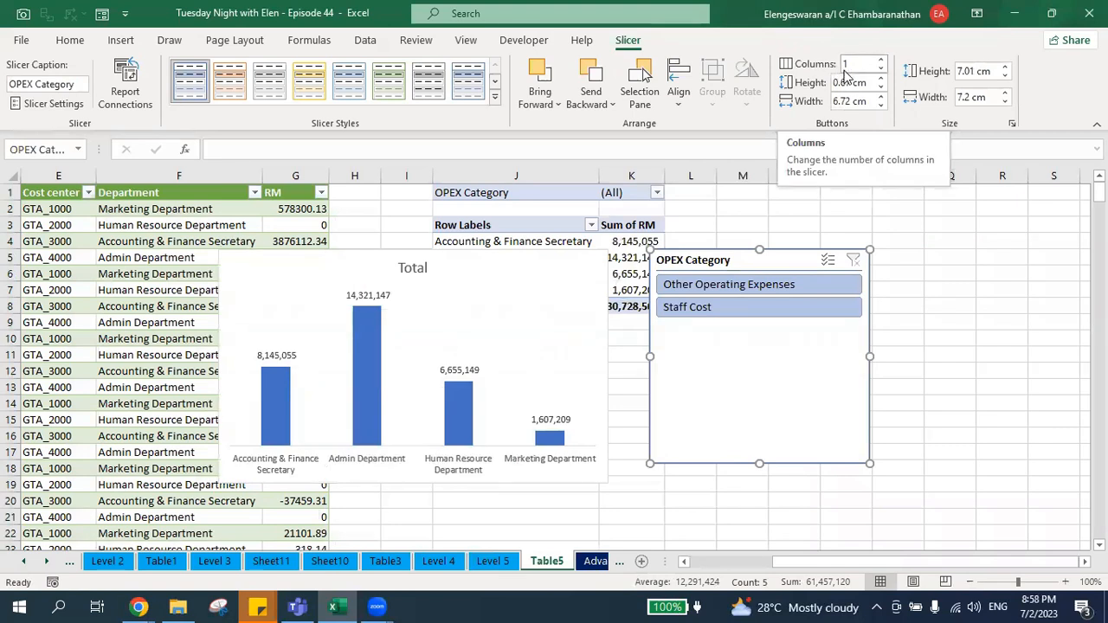
# Arrange the OPEX Category slicer in 2 columns and resize it to about 12.2 cm wide and 2.3 cm high.
pyautogui.click(882, 61)
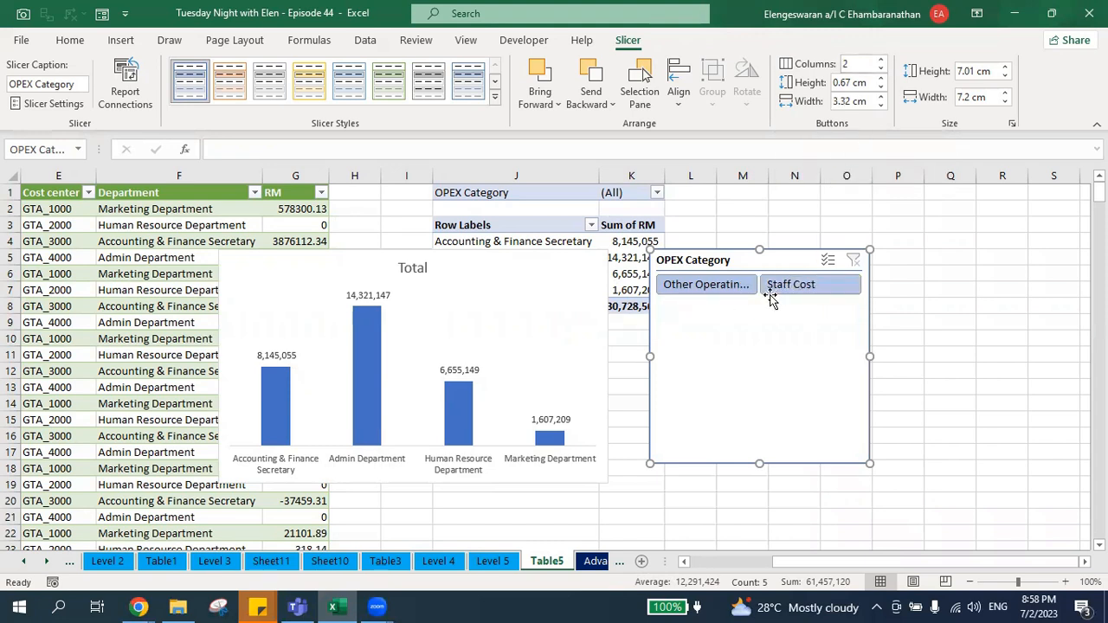
pyautogui.click(881, 69)
pyautogui.click(881, 59)
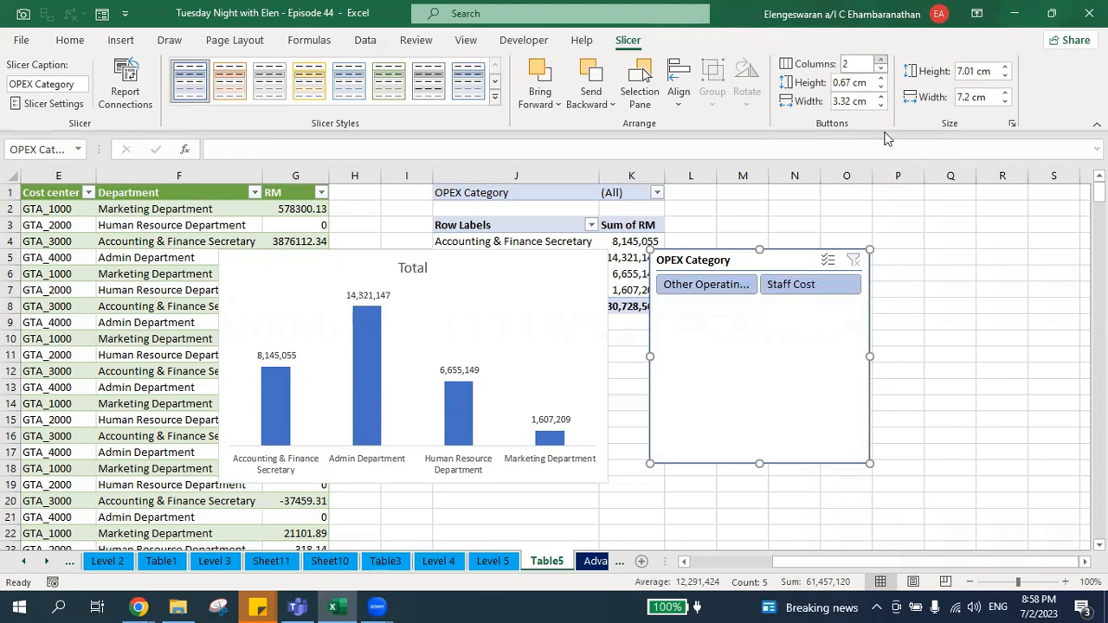
pyautogui.moveTo(866, 358); pyautogui.dragTo(1024, 356)
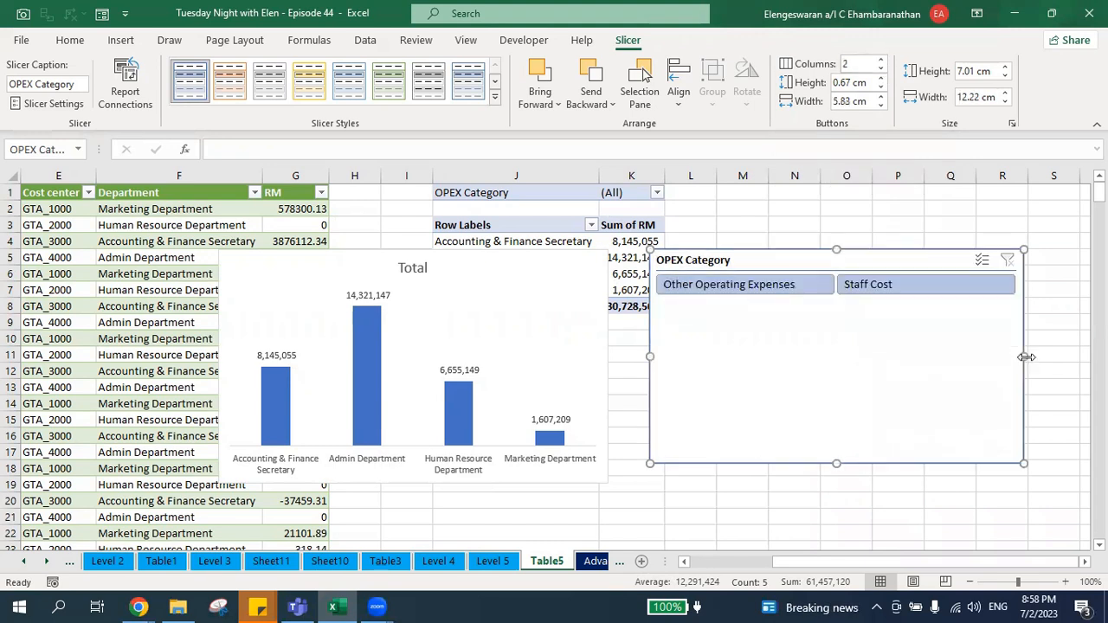
pyautogui.moveTo(840, 462); pyautogui.dragTo(844, 320)
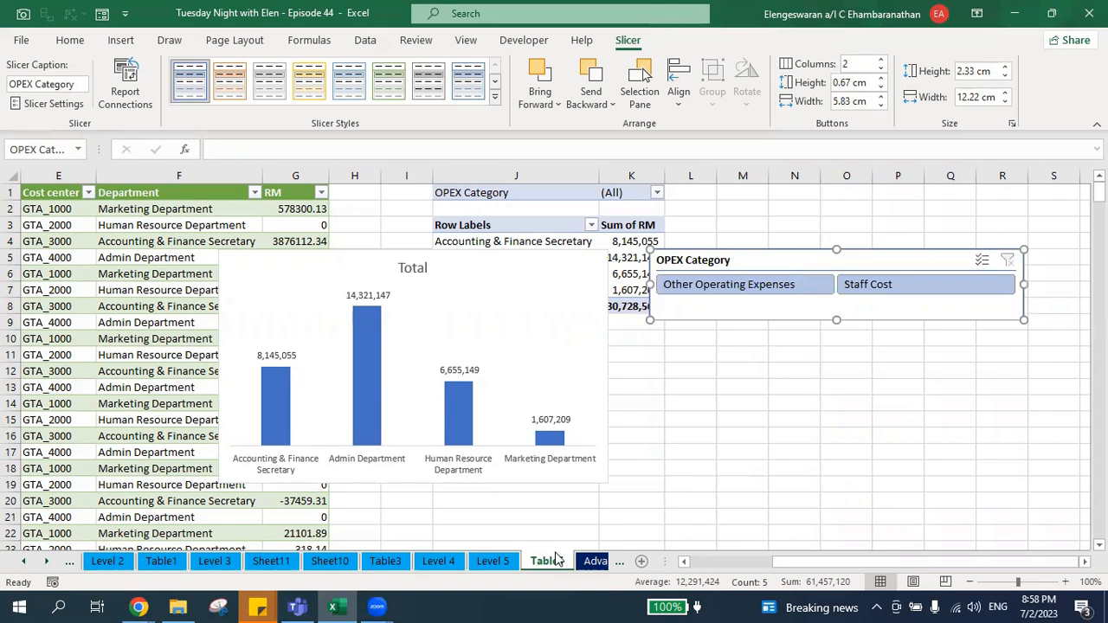
# Add a new worksheet and merge and center cells A1:S3 as its title area.
pyautogui.hotkey('shift', 'F11')
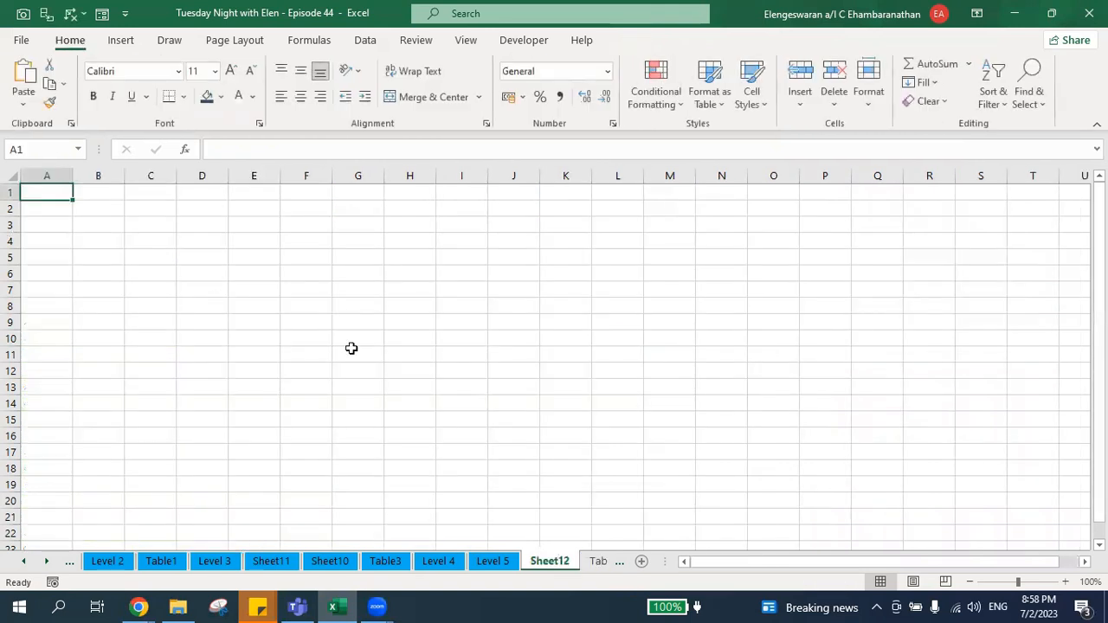
pyautogui.hotkey('shift', 'Right')
pyautogui.hotkey('shift', 'Right')
pyautogui.hotkey('shift', 'Right')
pyautogui.hotkey('shift', 'Right')
pyautogui.hotkey('shift', 'Right')
pyautogui.hotkey('shift', 'Right')
pyautogui.hotkey('shift', 'Right')
pyautogui.hotkey('shift', 'Right')
pyautogui.hotkey('shift', 'Right')
pyautogui.hotkey('shift', 'Right')
pyautogui.hotkey('shift', 'Right')
pyautogui.hotkey('shift', 'Right')
pyautogui.hotkey('shift', 'Right')
pyautogui.hotkey('shift', 'Right')
pyautogui.hotkey('shift', 'Right')
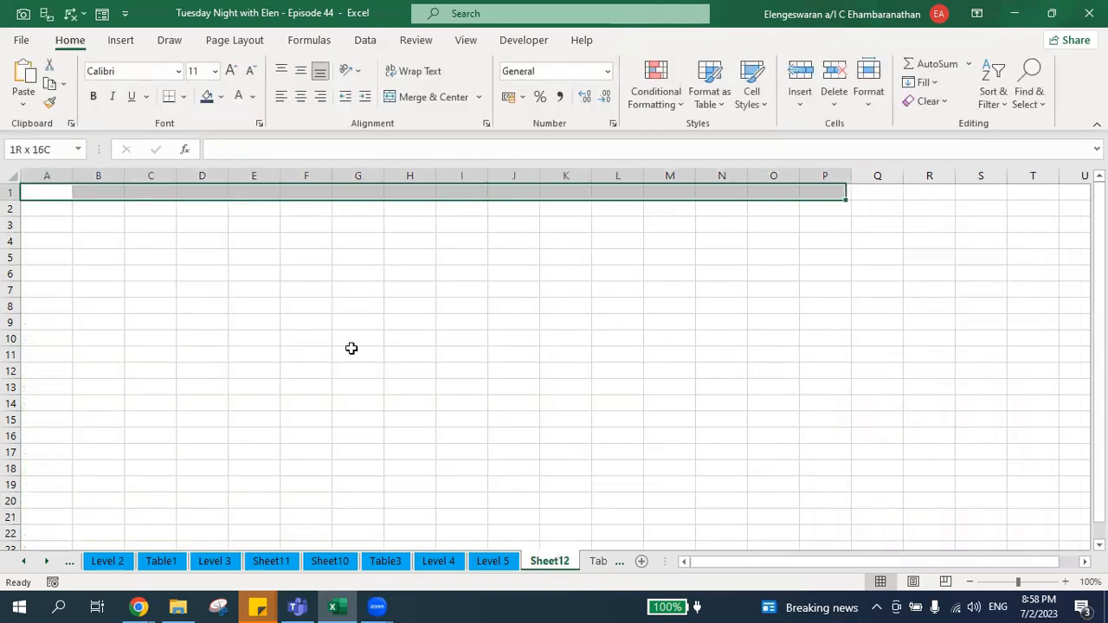
pyautogui.hotkey('shift', 'Right')
pyautogui.hotkey('shift', 'Right')
pyautogui.hotkey('shift', 'Down')
pyautogui.hotkey('shift', 'Down')
pyautogui.hotkey('shift', 'Down')
pyautogui.hotkey('shift', 'Down')
pyautogui.hotkey('shift', 'Right')
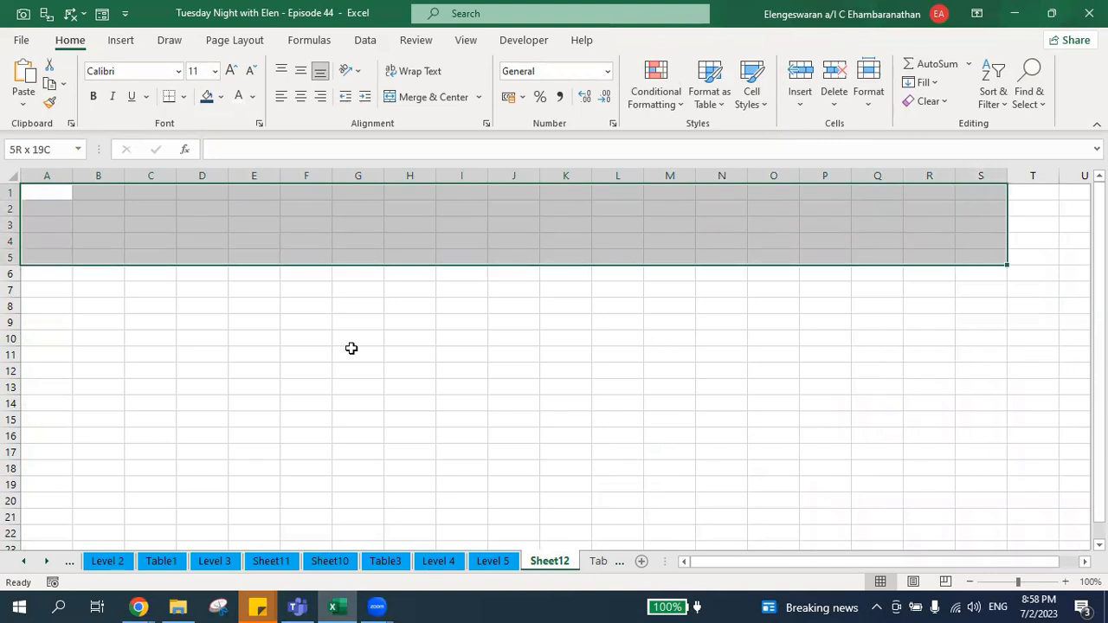
pyautogui.hotkey('shift', 'Up')
pyautogui.hotkey('shift', 'Up')
pyautogui.click(438, 101)
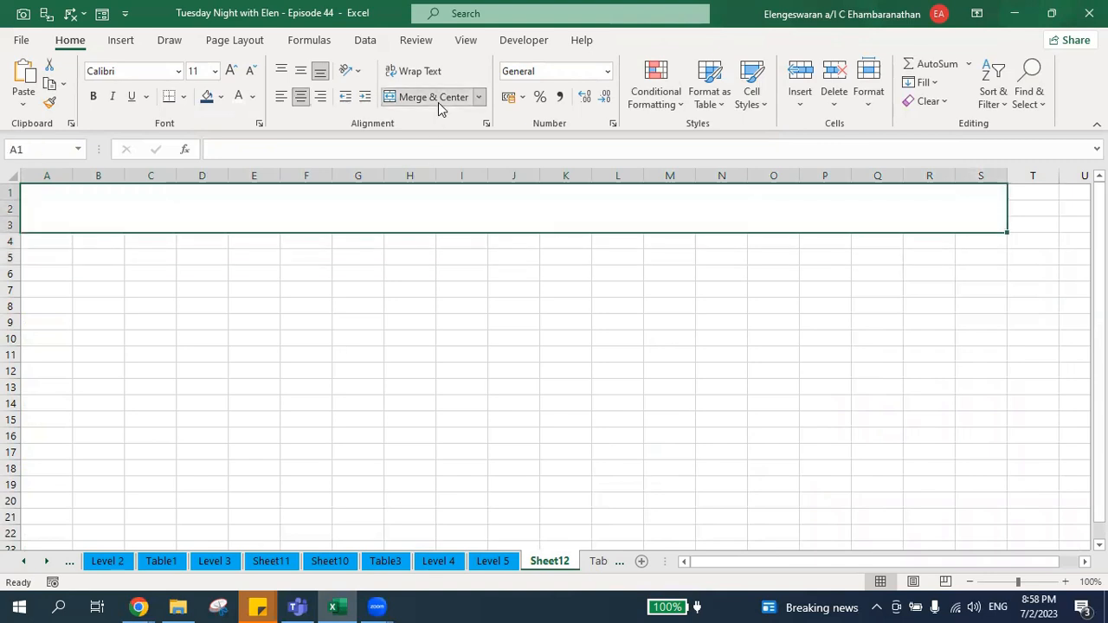
# Move the OPEX Category slicer from the Table5 sheet to cell A5 of Sheet12.
pyautogui.click(597, 561)
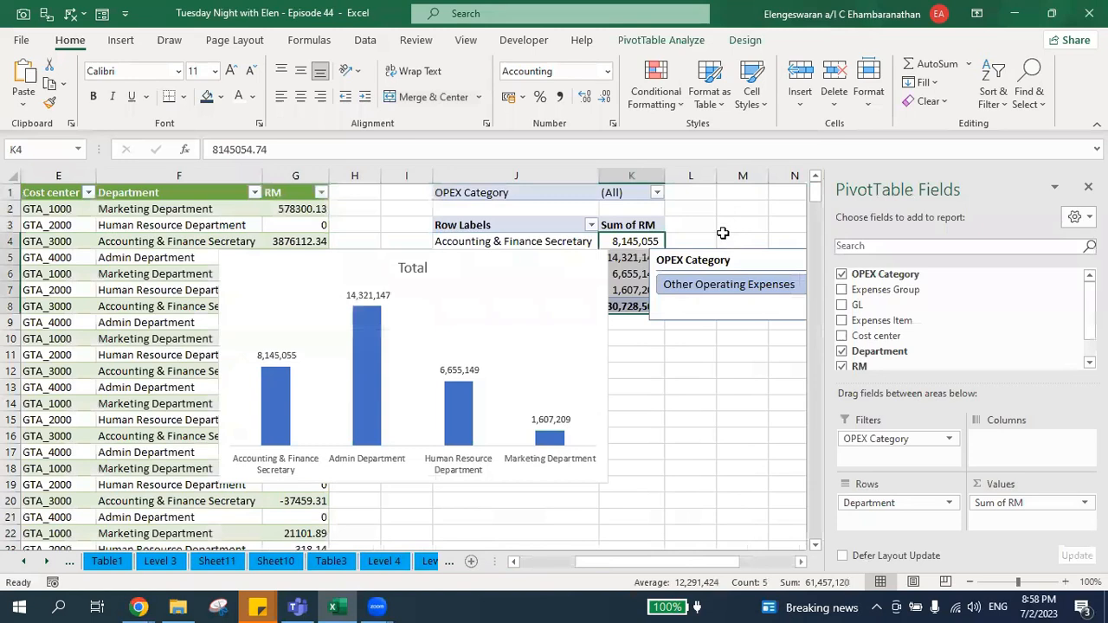
pyautogui.click(699, 265)
pyautogui.press('Delete')
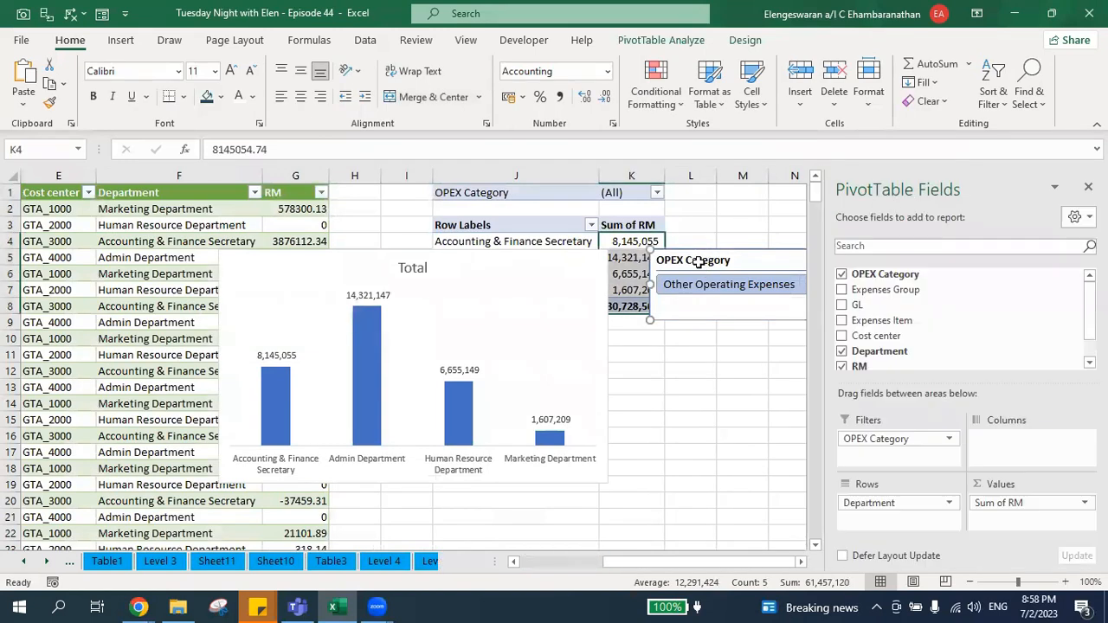
pyautogui.hotkey('ctrl', 'pageup')
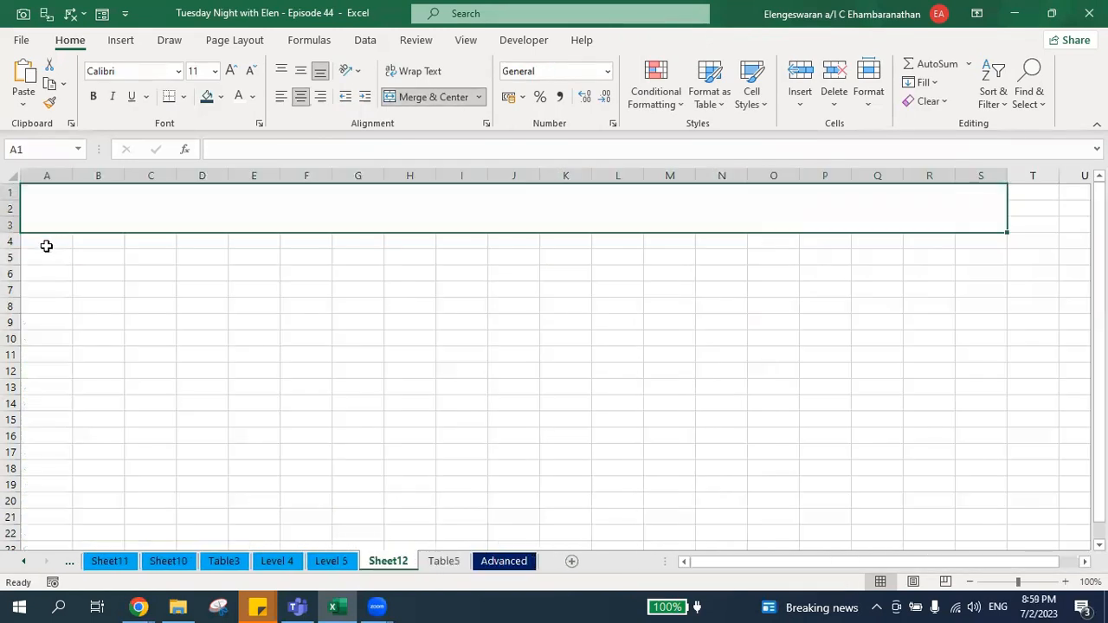
pyautogui.click(48, 255)
pyautogui.hotkey('ctrl', 'v')
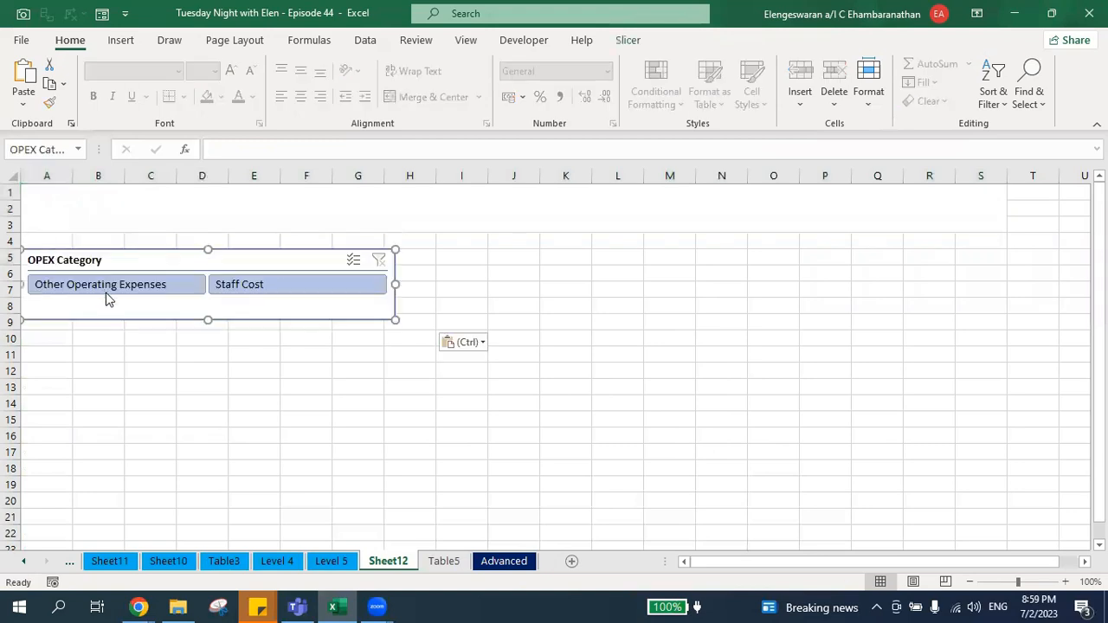
# Move the PivotChart from the Table5 sheet to cell I5 of Sheet12, beside the slicer.
pyautogui.hotkey('ctrl', 'pagedown')
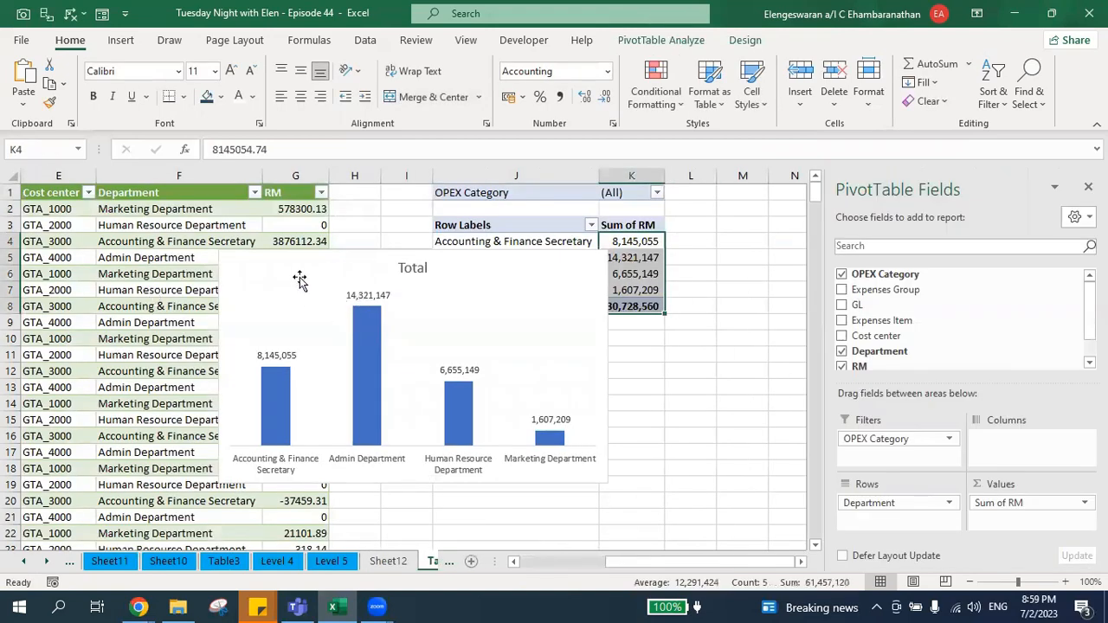
pyautogui.click(299, 278)
pyautogui.hotkey('ctrl', 'x')
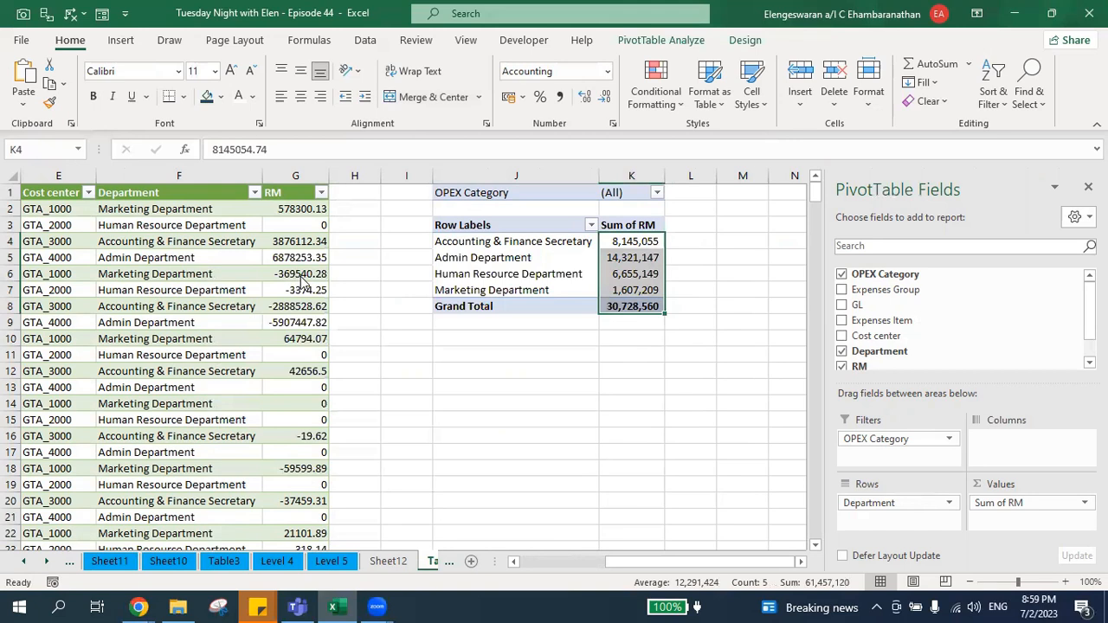
pyautogui.hotkey('ctrl', 'pageup')
pyautogui.click(483, 254)
pyautogui.hotkey('ctrl', 'v')
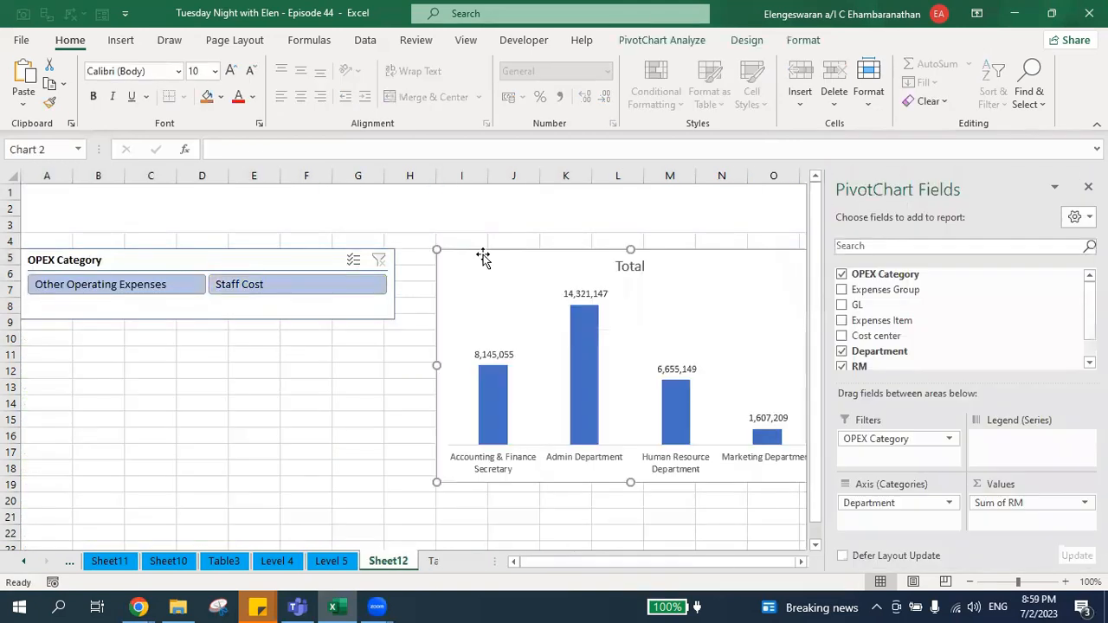
# Format the chart's data series so the column colors vary by point.
pyautogui.click(581, 342)
pyautogui.rightClick(581, 342)
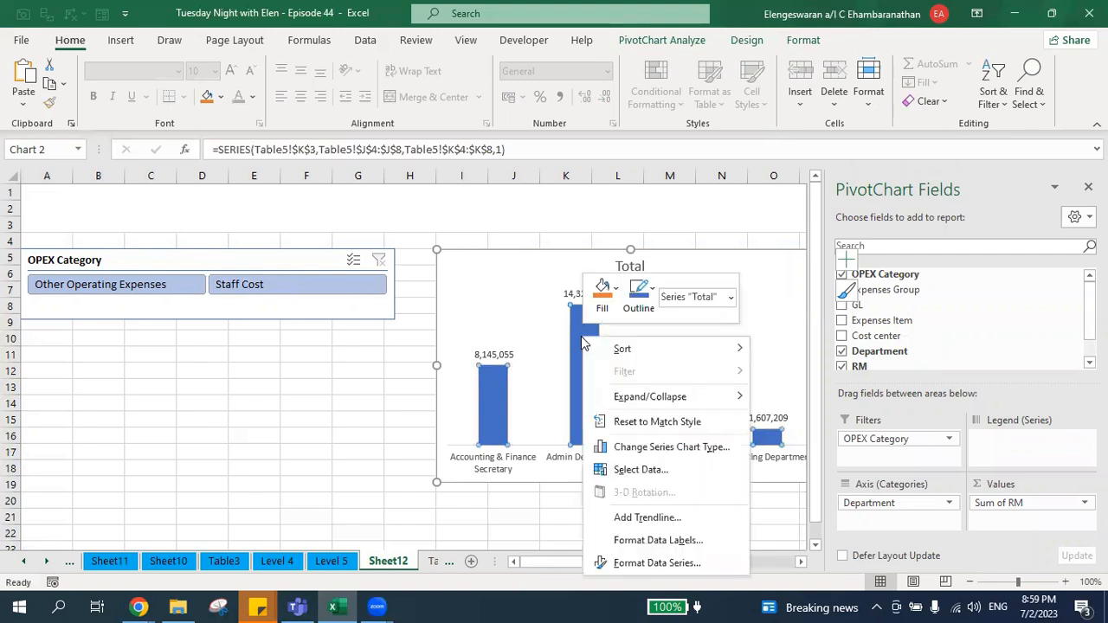
pyautogui.click(656, 563)
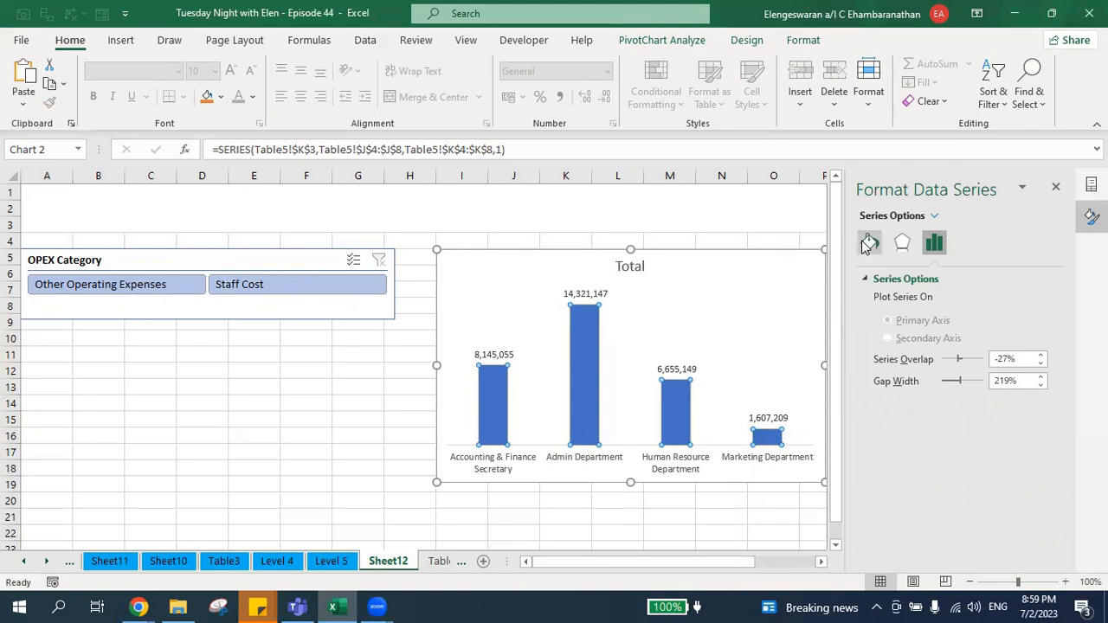
pyautogui.click(869, 243)
pyautogui.click(879, 432)
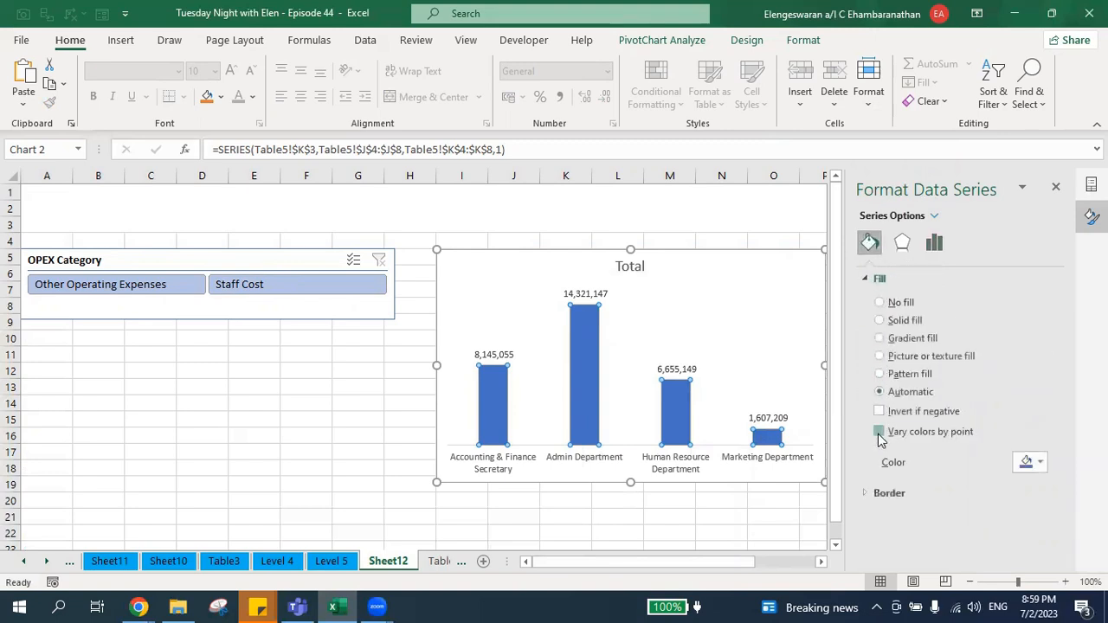
# Link the chart title to cell N1 of the Table5 sheet.
pyautogui.click(631, 264)
pyautogui.click(504, 147)
pyautogui.write('=')
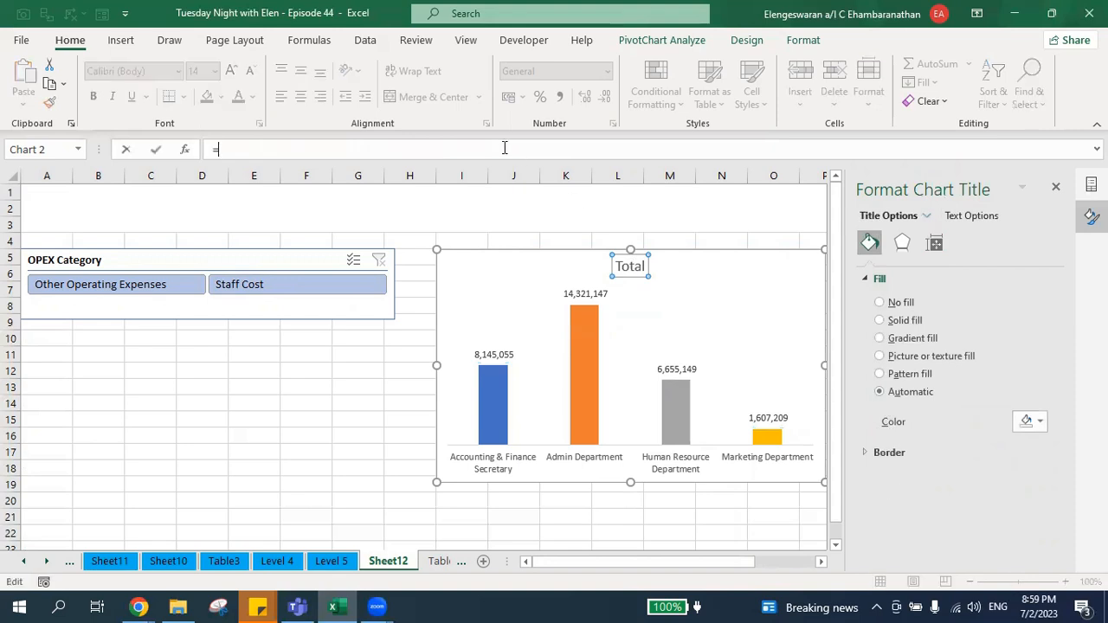
pyautogui.hotkey('ctrl', 'pagedown')
pyautogui.click(724, 192)
pyautogui.press('Right')
pyautogui.press('Return')
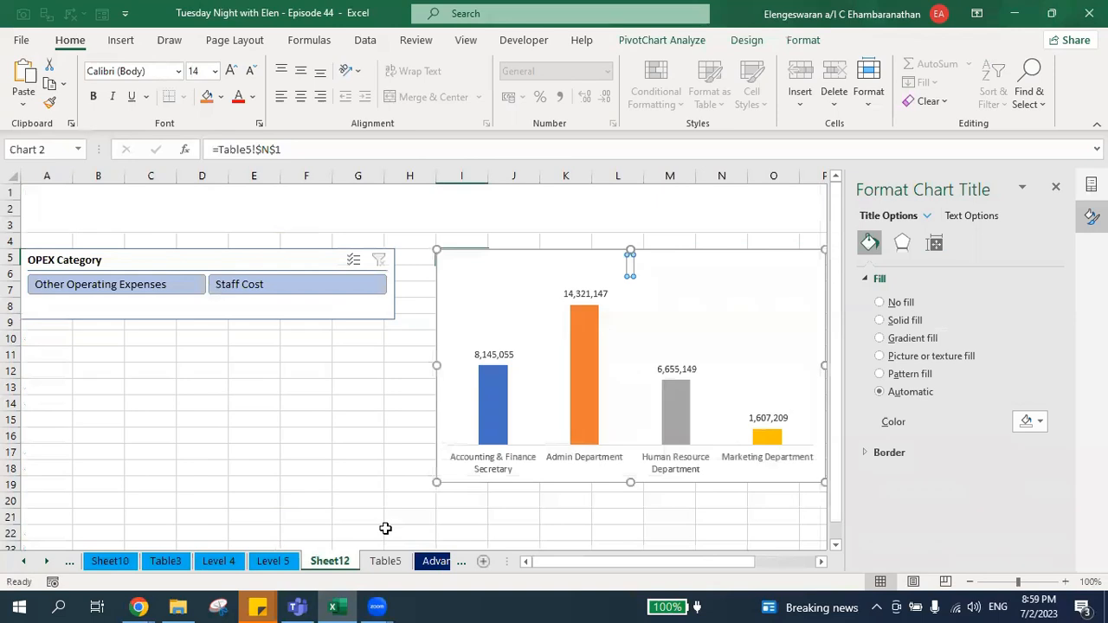
# Enter the title text "Expenses" in cell M1 of the Table5 sheet.
pyautogui.click(385, 561)
pyautogui.click(741, 193)
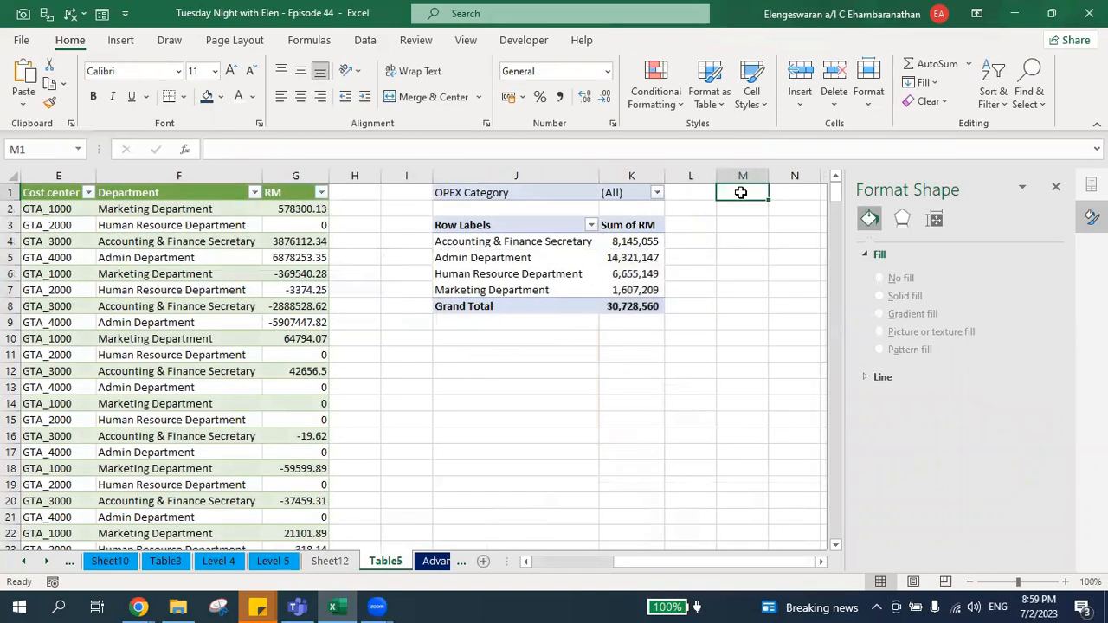
pyautogui.write('Expenses')
pyautogui.press('Return')
# Build the dynamic title in cell N1 with the formula =K1&" "&M1.
pyautogui.press('Right')
pyautogui.press('Up')
pyautogui.write('=')
pyautogui.press('Left')
pyautogui.press('Left')
pyautogui.press('Left')
pyautogui.write('&')
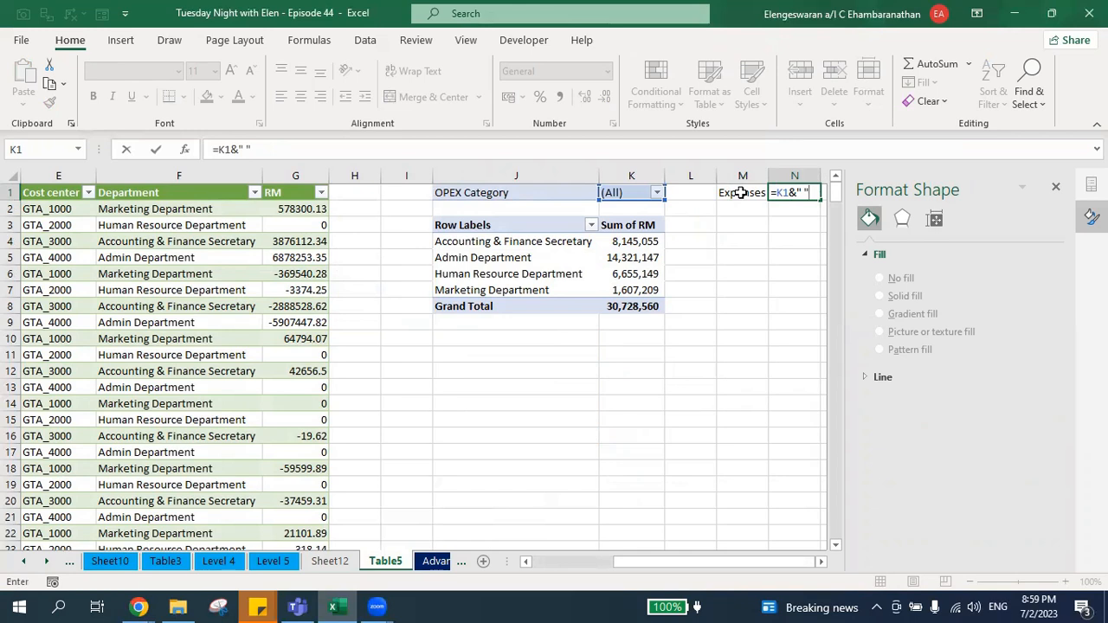
pyautogui.write('" "')
pyautogui.click(739, 192)
pyautogui.press('Right')
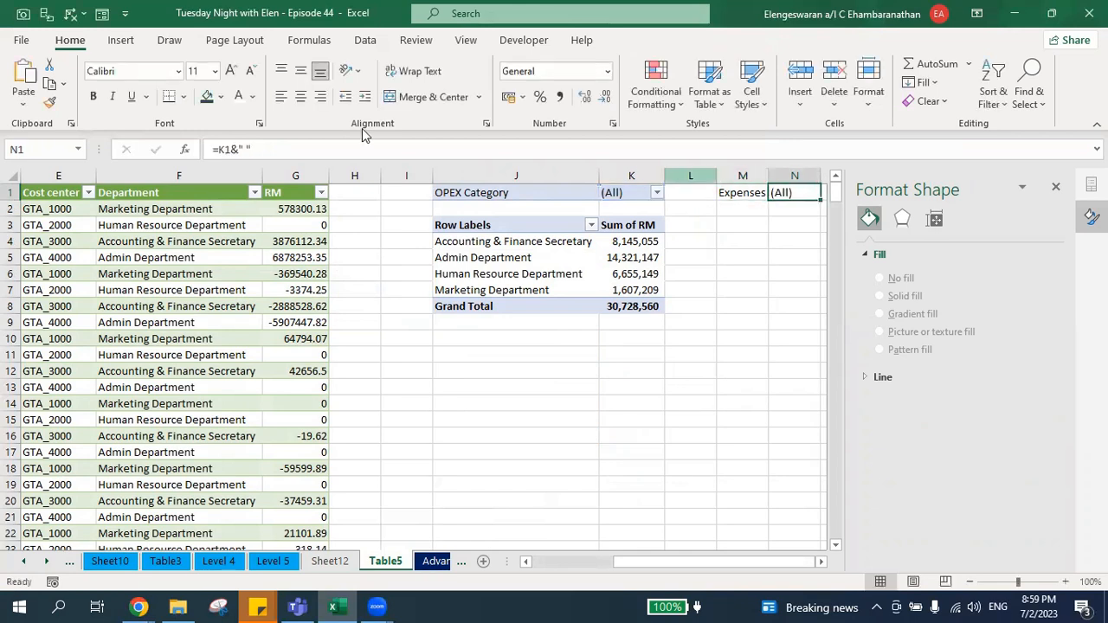
pyautogui.click(283, 150)
pyautogui.write('&')
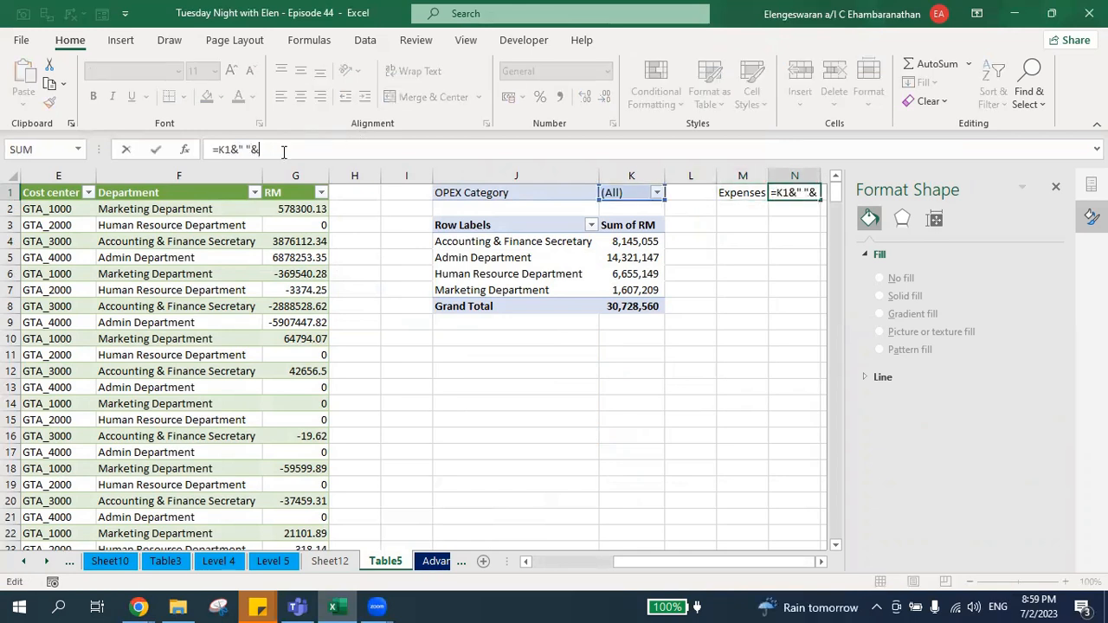
pyautogui.click(740, 192)
pyautogui.hotkey('ctrl', 'Return')
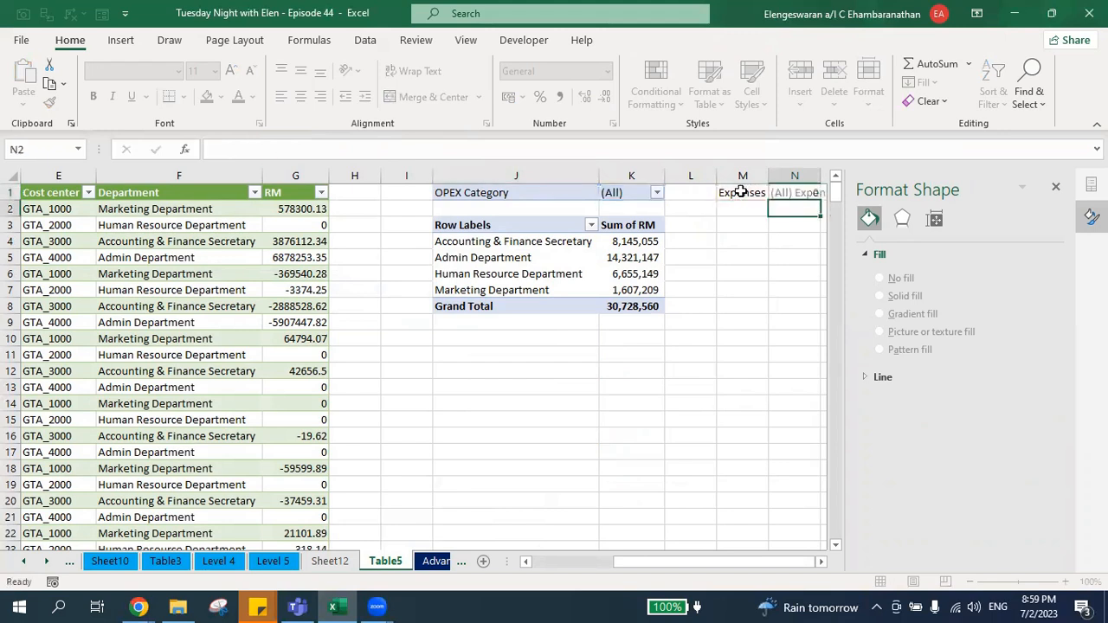
# Link the merged title cell A1 on Sheet12 to cell N1 of the Table5 sheet.
pyautogui.hotkey('ctrl', 'pageup')
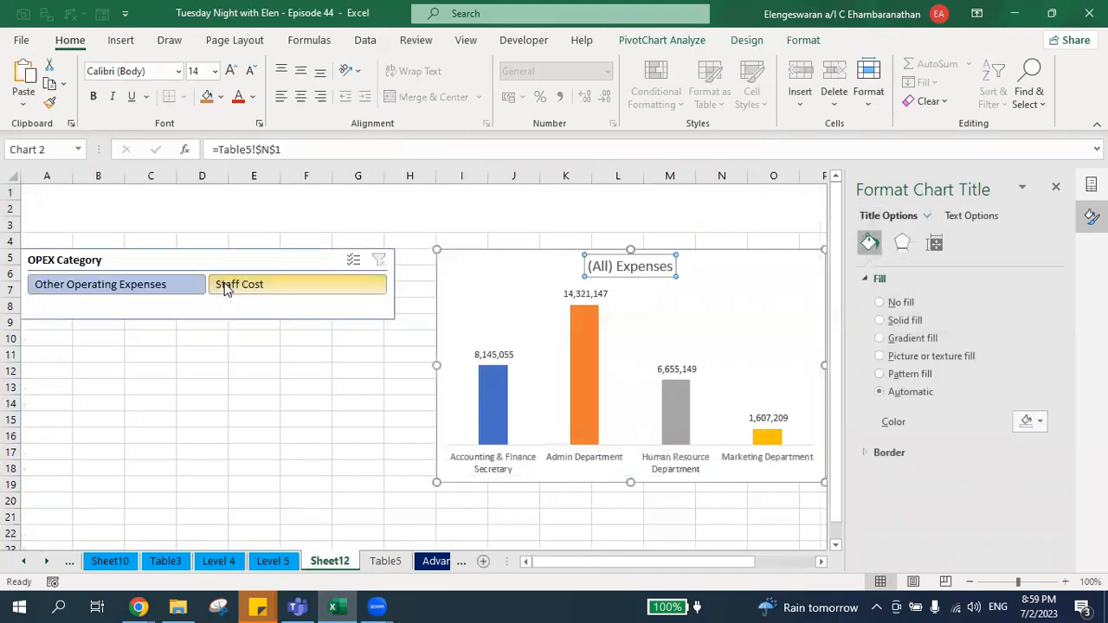
pyautogui.click(308, 194)
pyautogui.write('=')
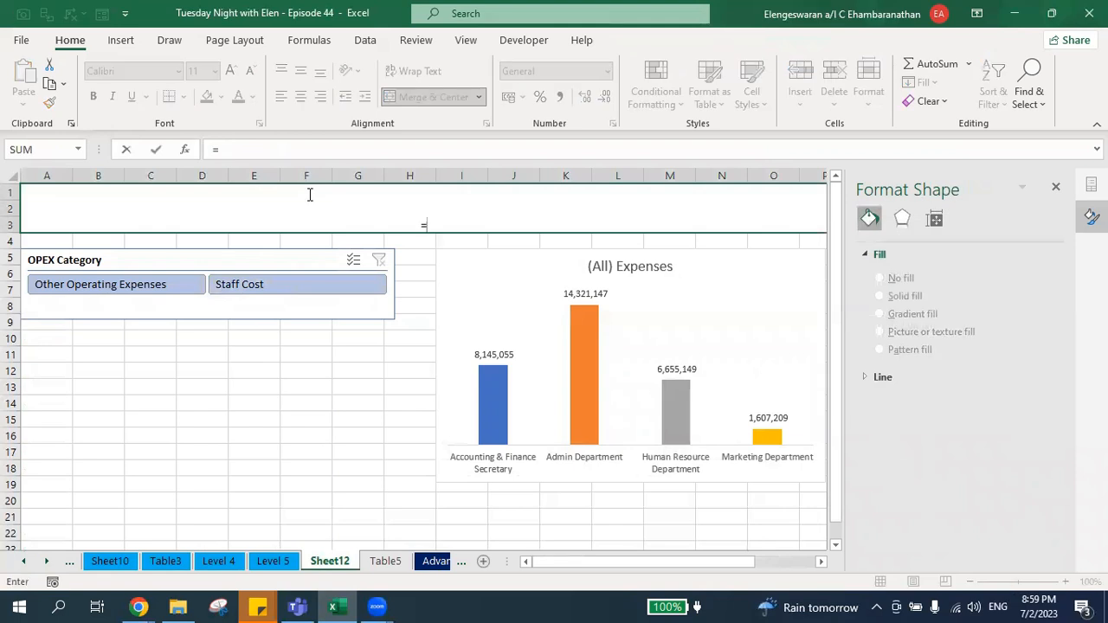
pyautogui.hotkey('ctrl', 'pagedown')
pyautogui.click(742, 192)
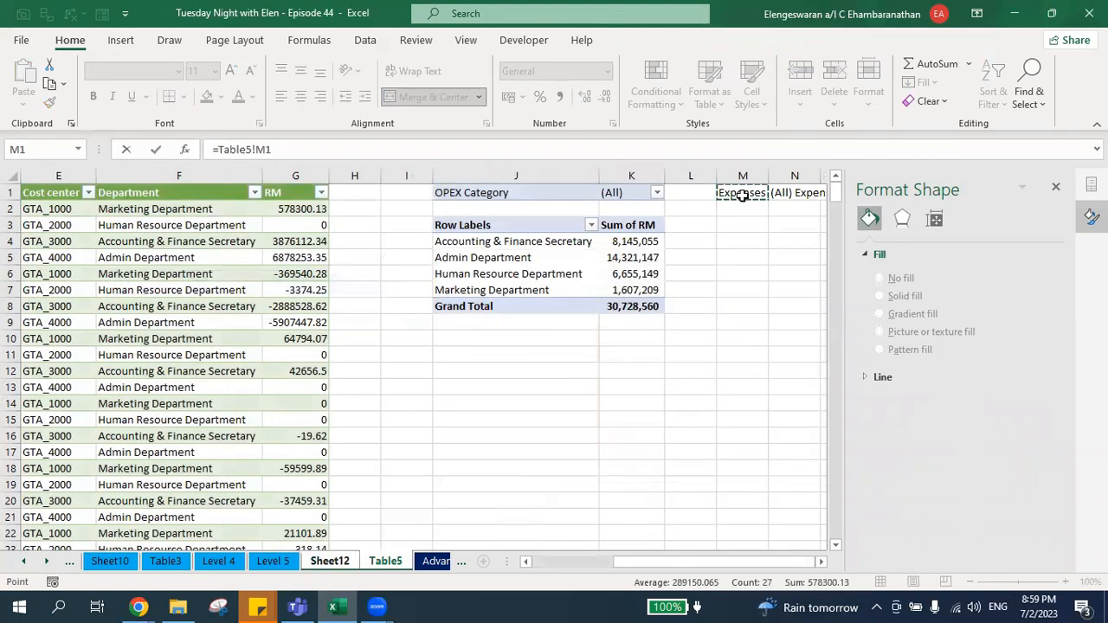
pyautogui.press('Return')
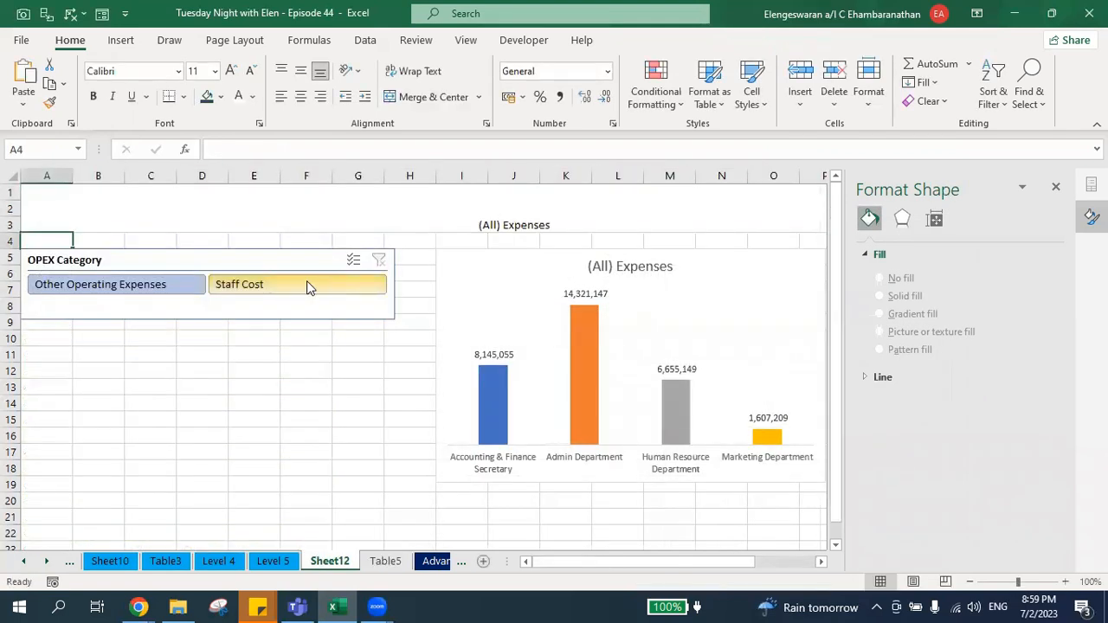
# Filter the slicer by Staff Cost and by Other Operating Expenses to check both linked titles.
pyautogui.click(308, 288)
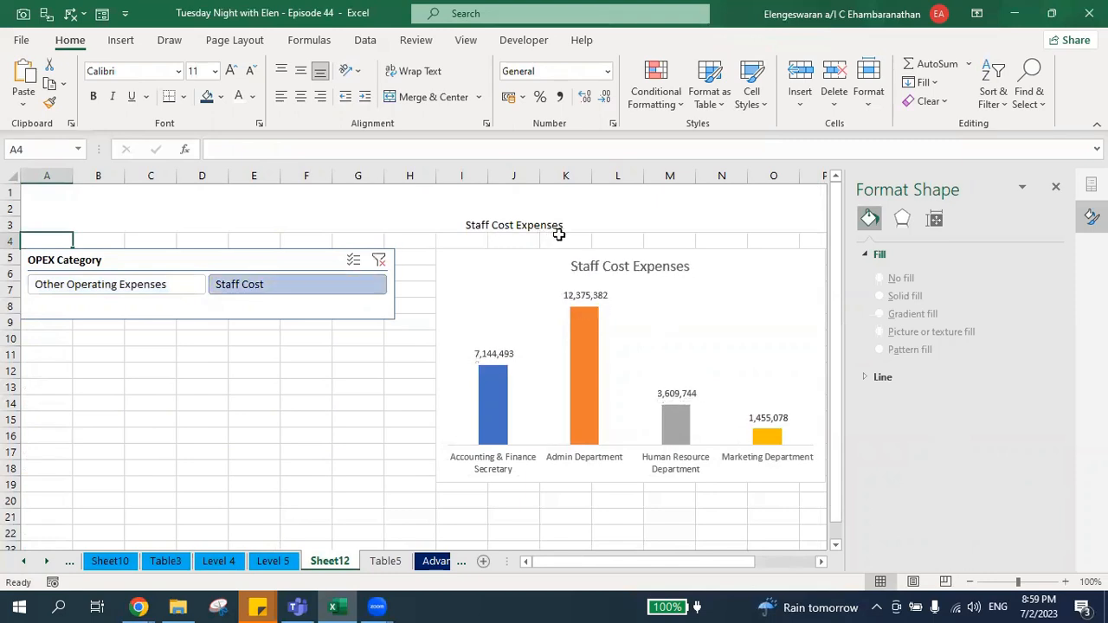
pyautogui.click(178, 290)
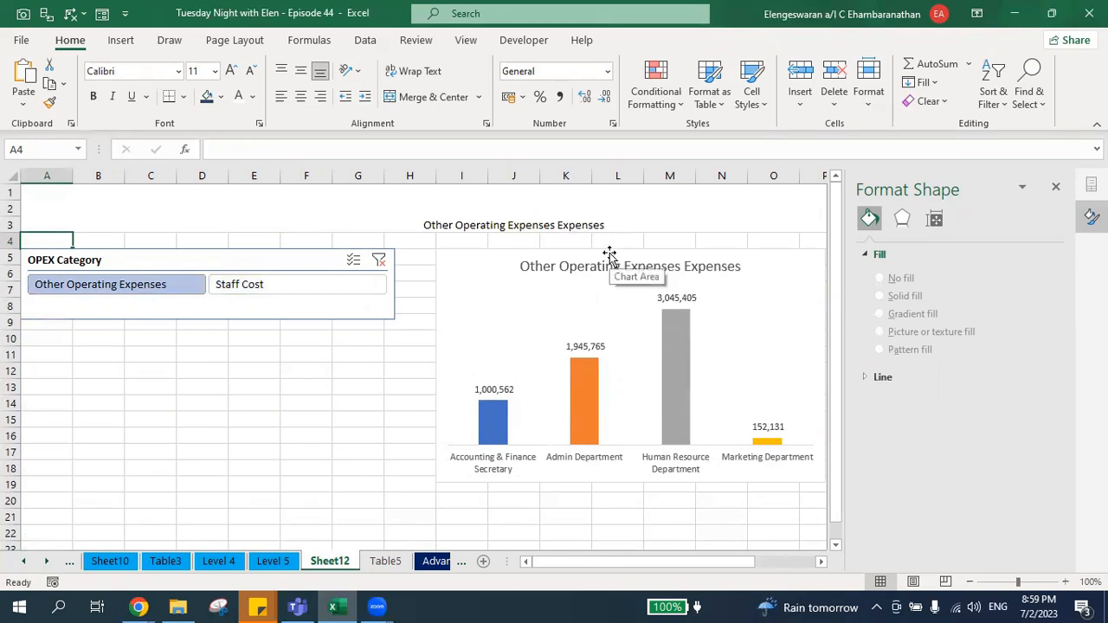
# Replace the text in Table5 cell M1 with "in FY2022" and filter Sheet12's slicer to Staff Cost.
pyautogui.hotkey('ctrl', 'pagedown')
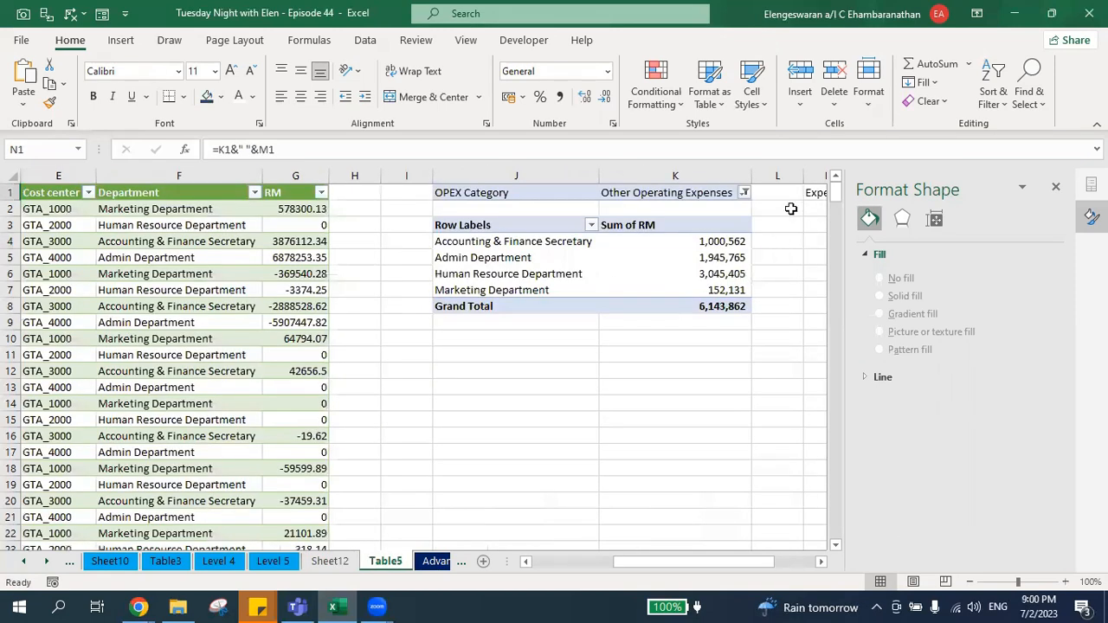
pyautogui.hscroll(3, 790, 208)
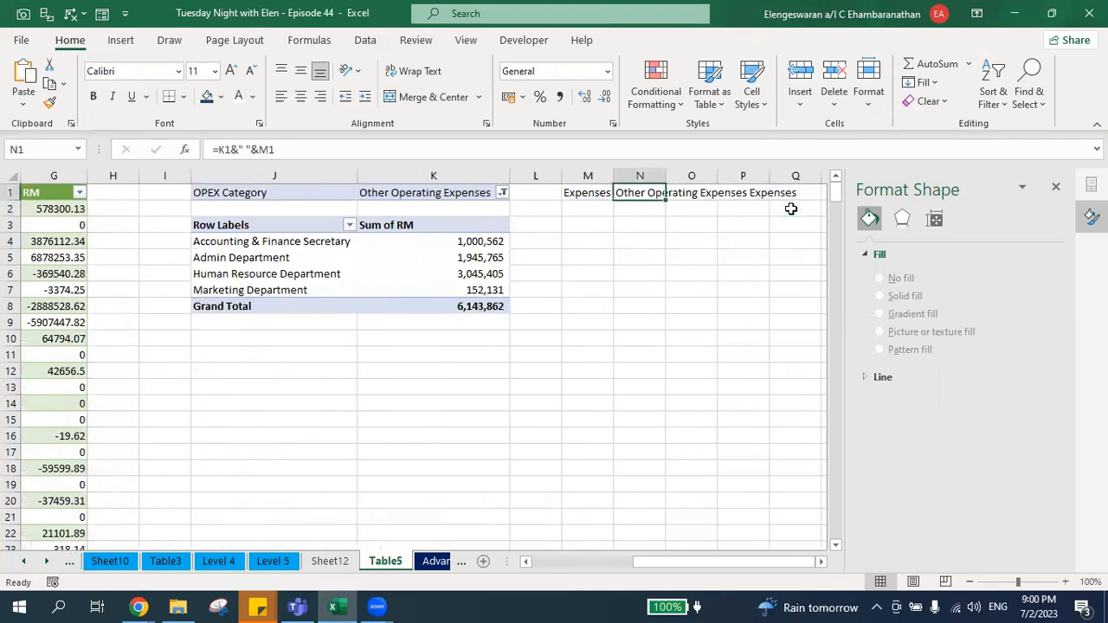
pyautogui.press('Left')
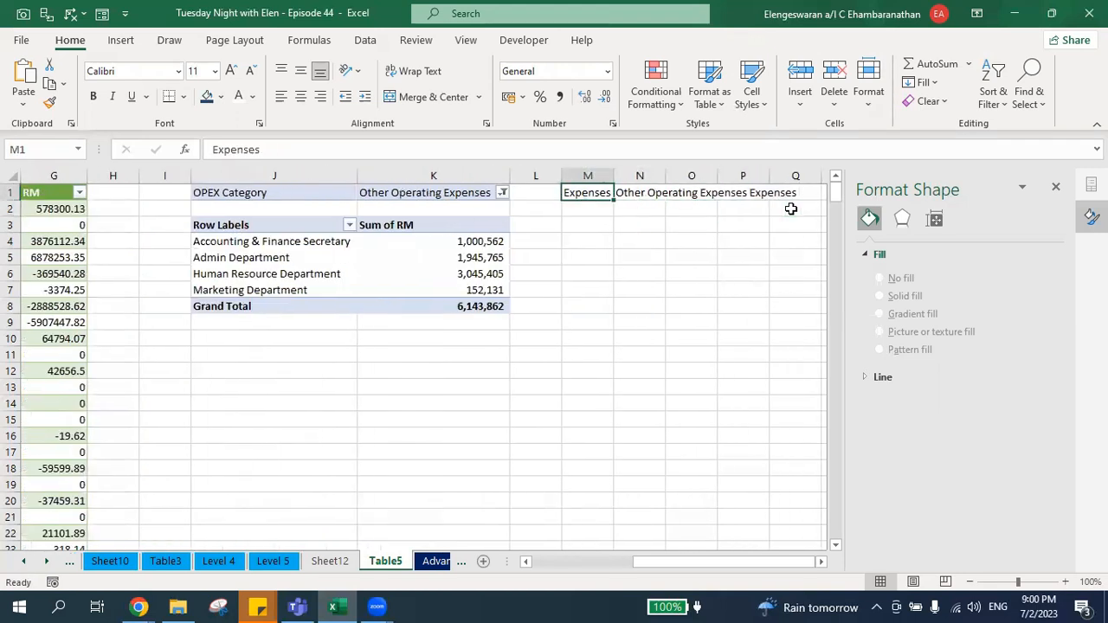
pyautogui.doubleClick(279, 150)
pyautogui.write('in FY2022')
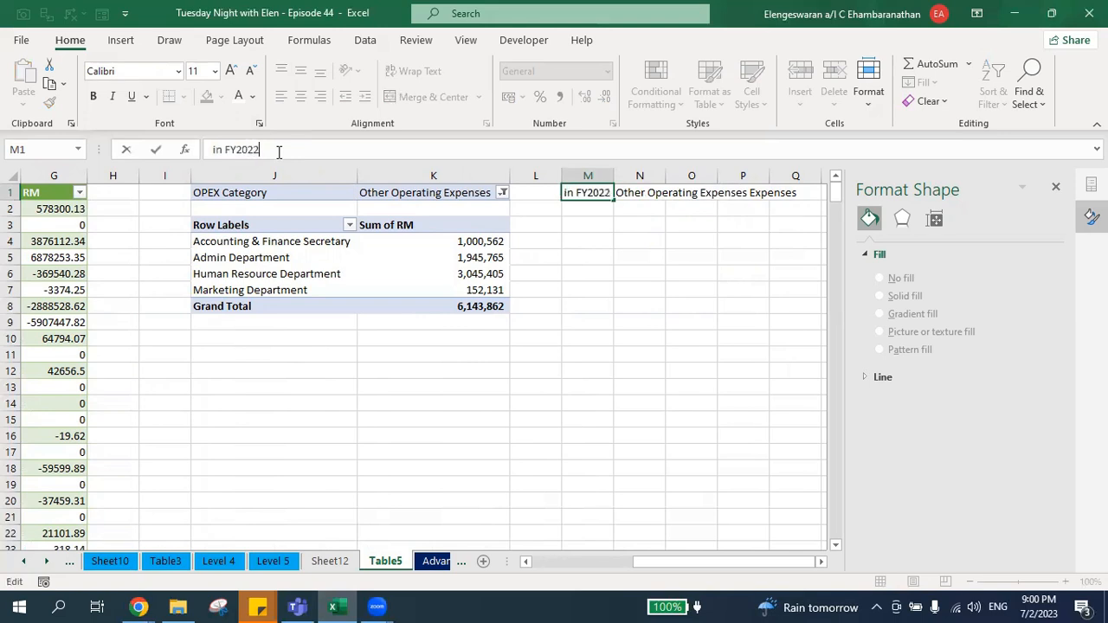
pyautogui.press('Return')
pyautogui.press('Up')
pyautogui.hotkey('ctrl', 'pageup')
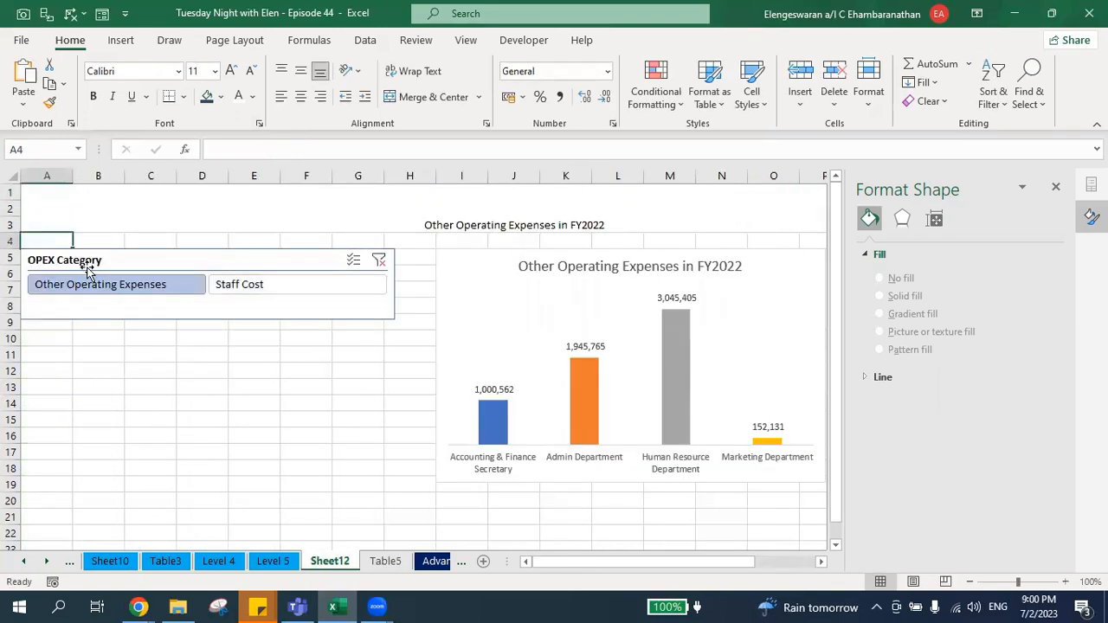
pyautogui.click(244, 289)
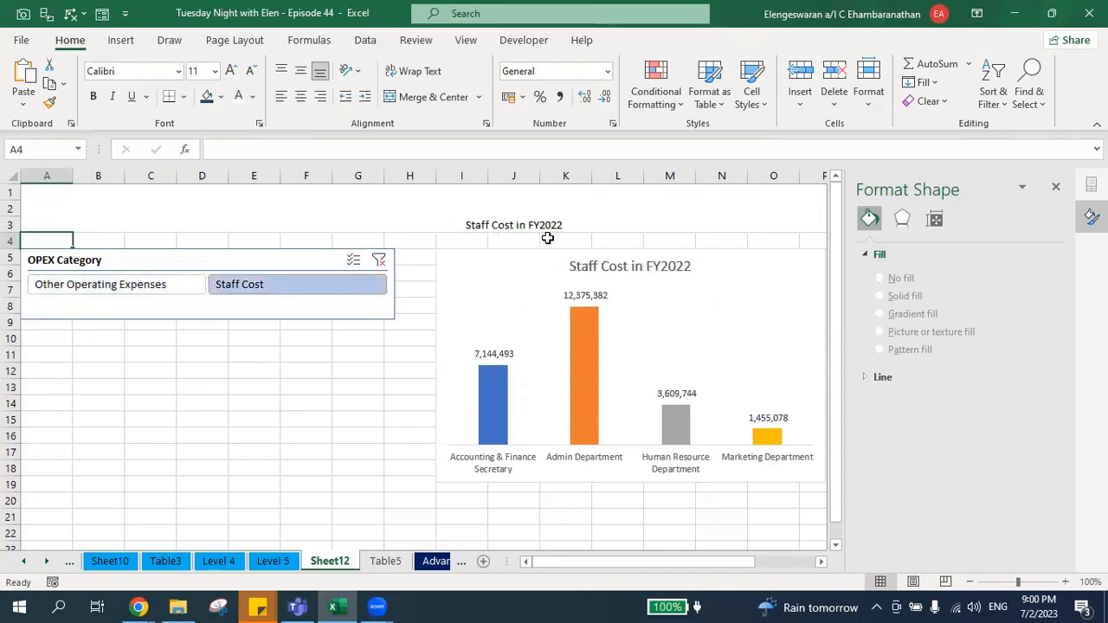
# Align the merged title in A1 vertically to the middle.
pyautogui.click(482, 199)
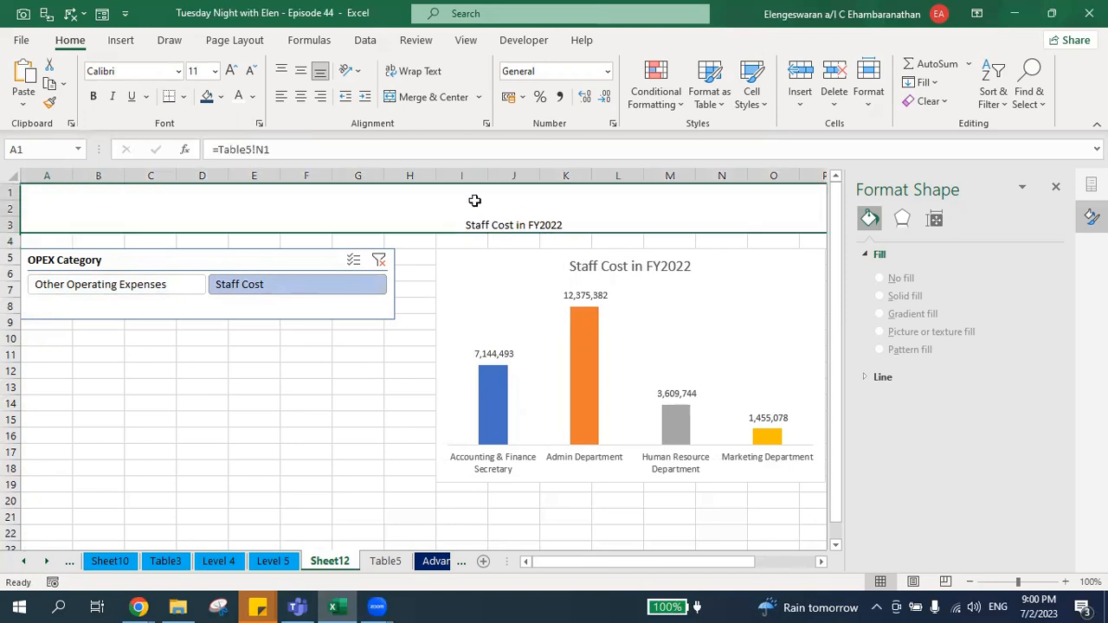
pyautogui.click(307, 73)
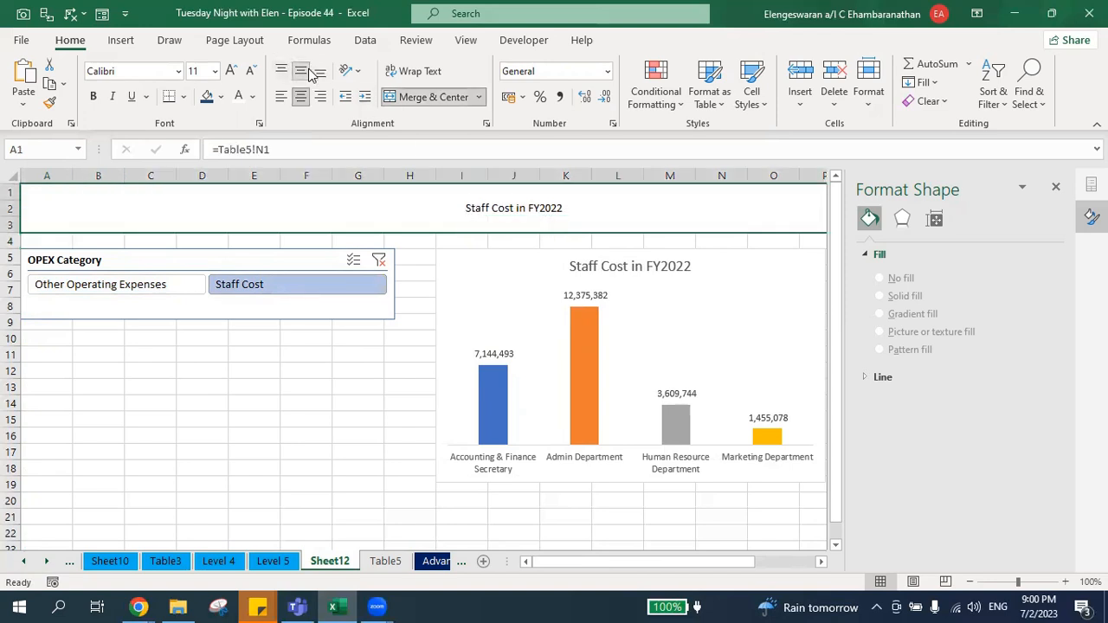
# Format the merged title in A1 as bold white 36-point text on a dark blue fill.
pyautogui.click(231, 71)
pyautogui.click(231, 71)
pyautogui.click(231, 70)
pyautogui.click(231, 71)
pyautogui.click(231, 71)
pyautogui.click(231, 71)
pyautogui.click(232, 71)
pyautogui.click(231, 71)
pyautogui.click(231, 71)
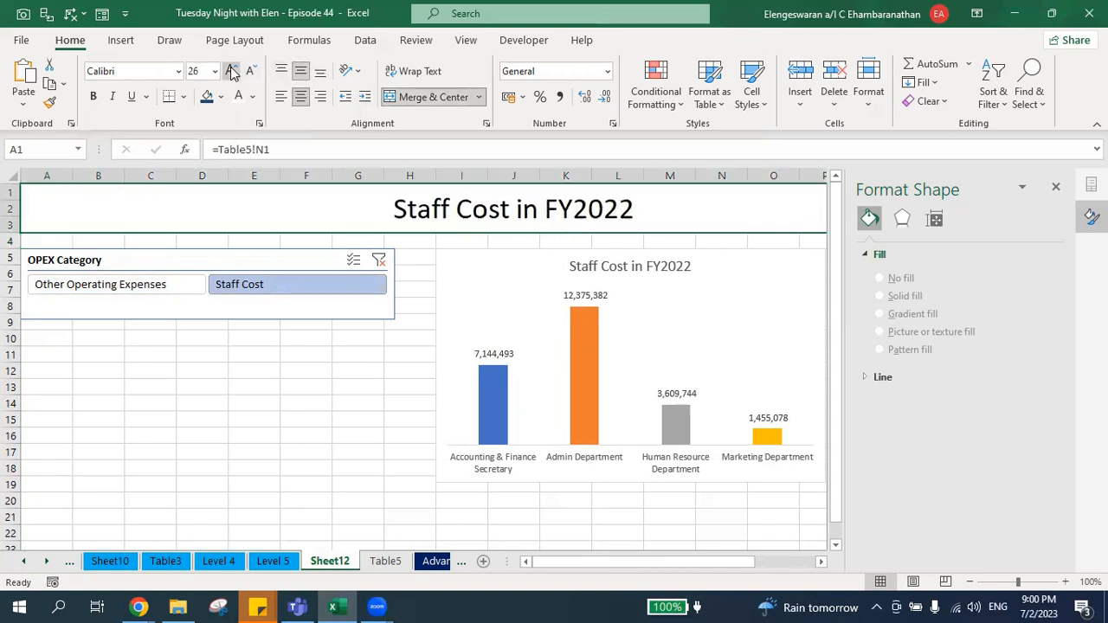
pyautogui.click(231, 71)
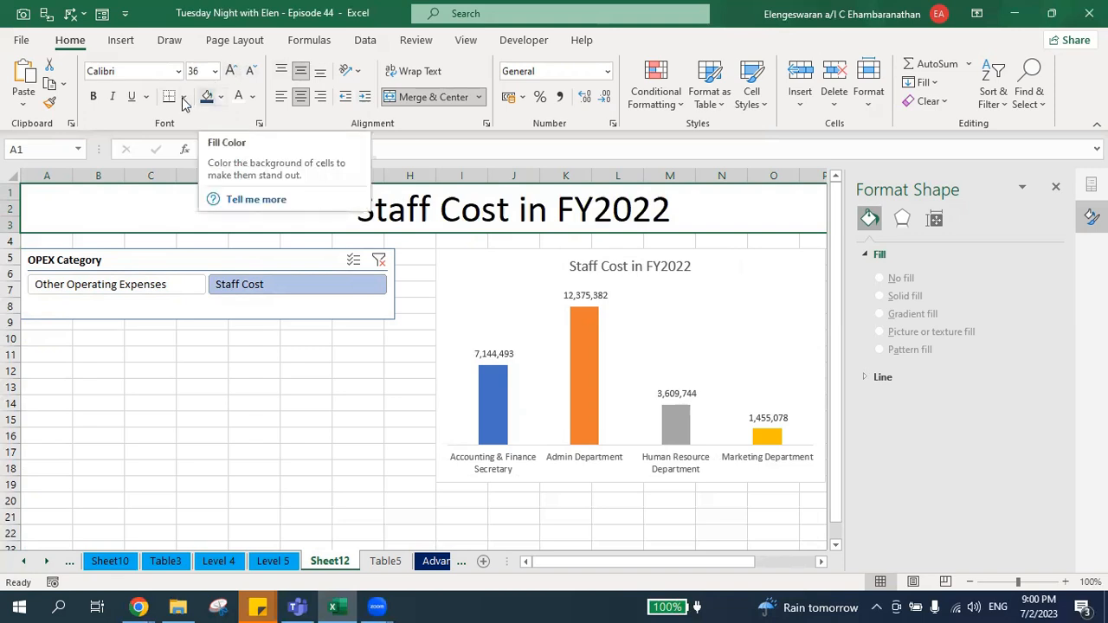
pyautogui.click(206, 97)
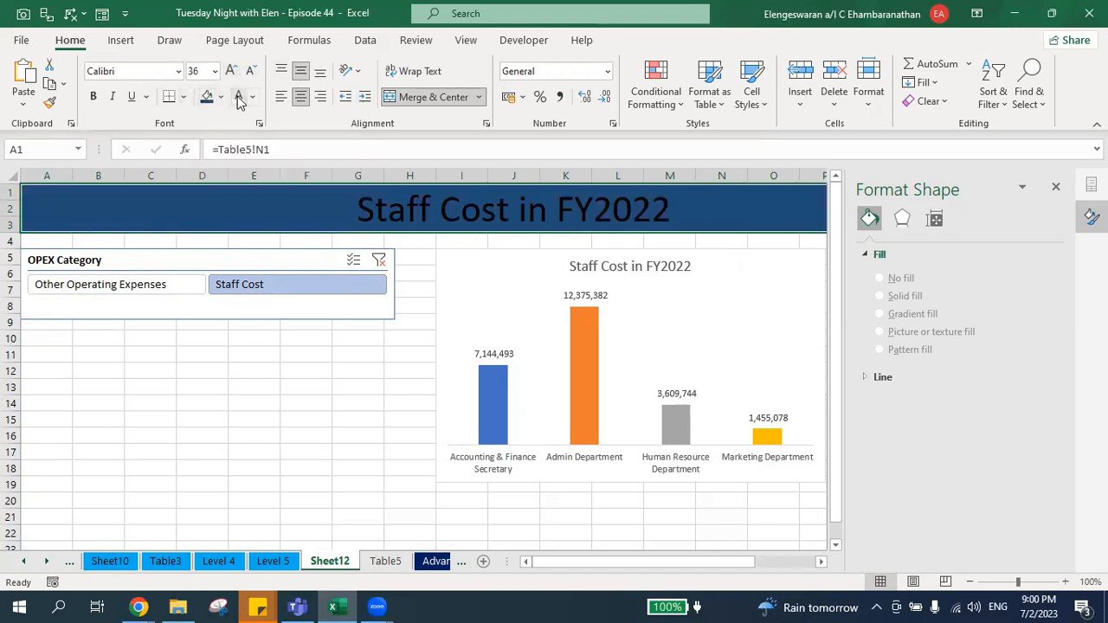
pyautogui.click(238, 97)
pyautogui.hotkey('ctrl', 'b')
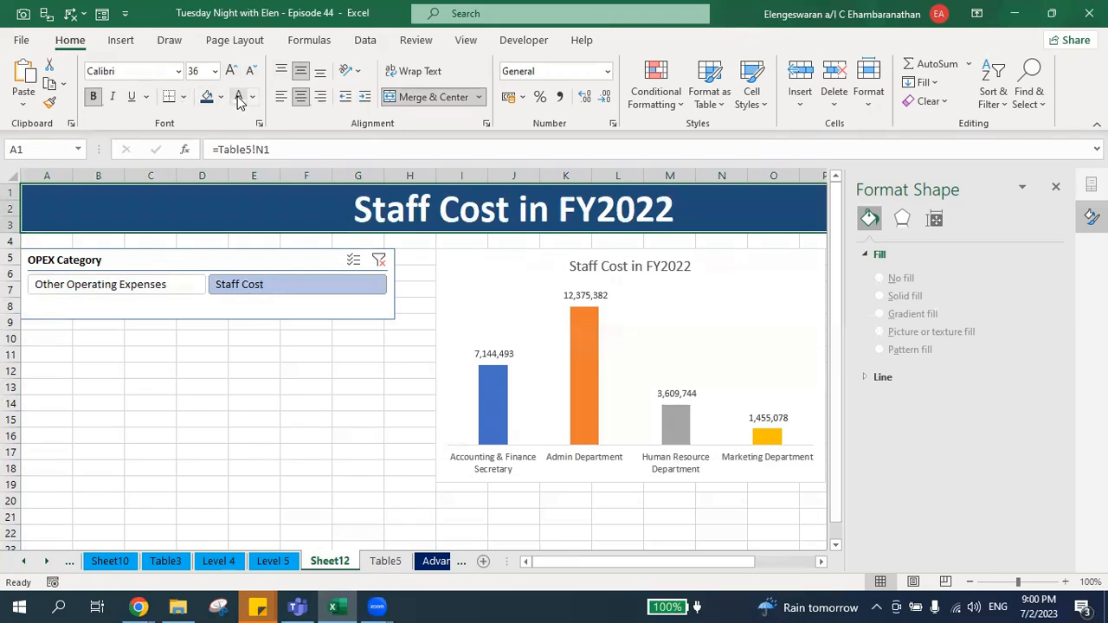
# Filter the OPEX Category slicer by Other Operating Expenses and then Staff Cost to check the formatted title.
pyautogui.click(174, 289)
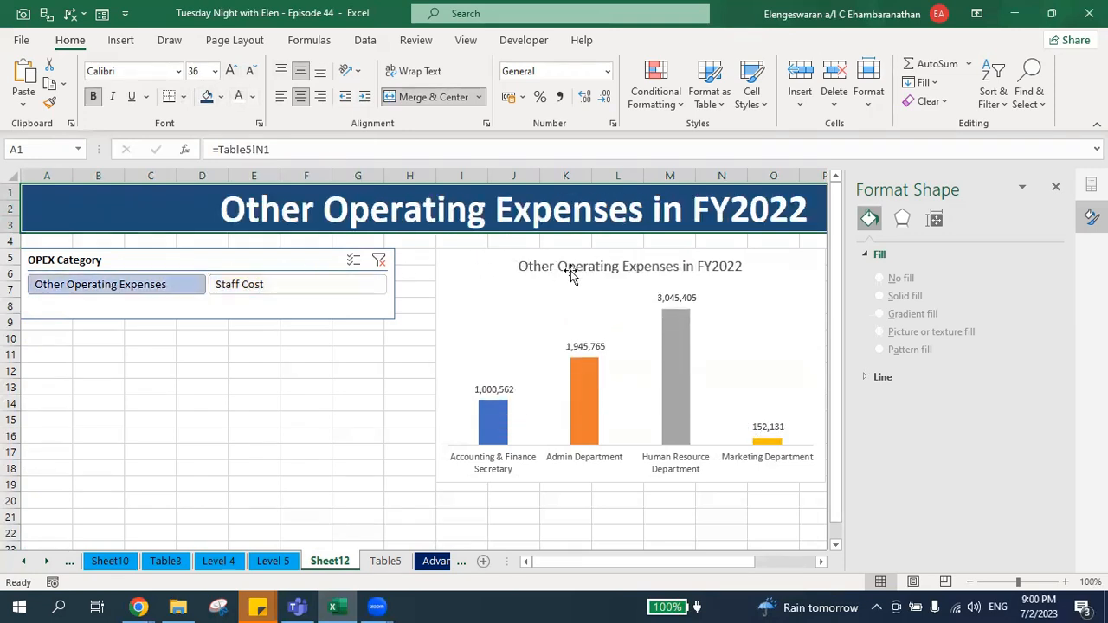
pyautogui.click(366, 290)
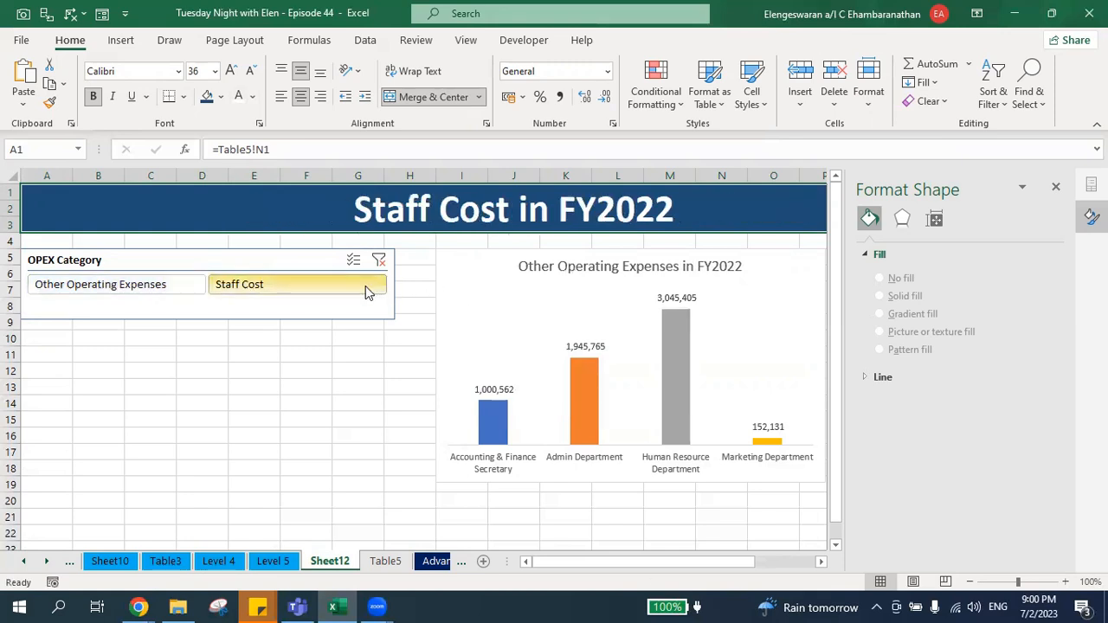